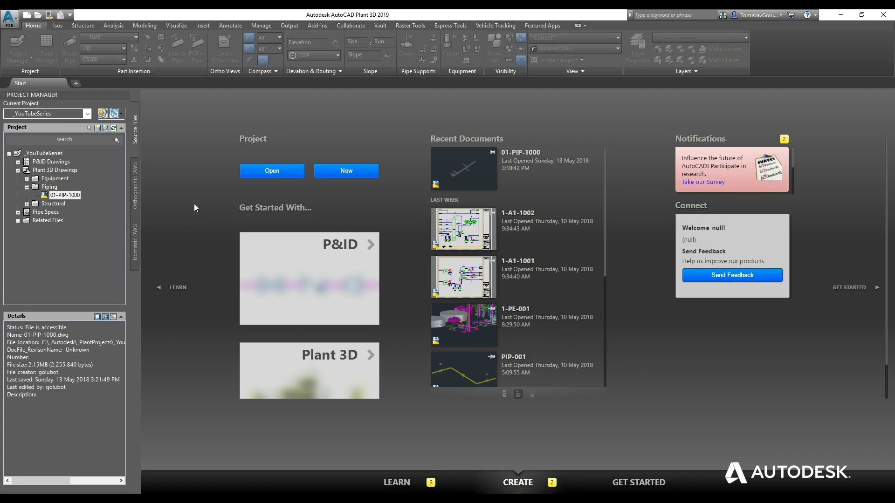
- Open the 01-PIP-1000 model and pan and zoom to bring the red tank into view
{"action": "double_click", "coordinate": [69, 196]}
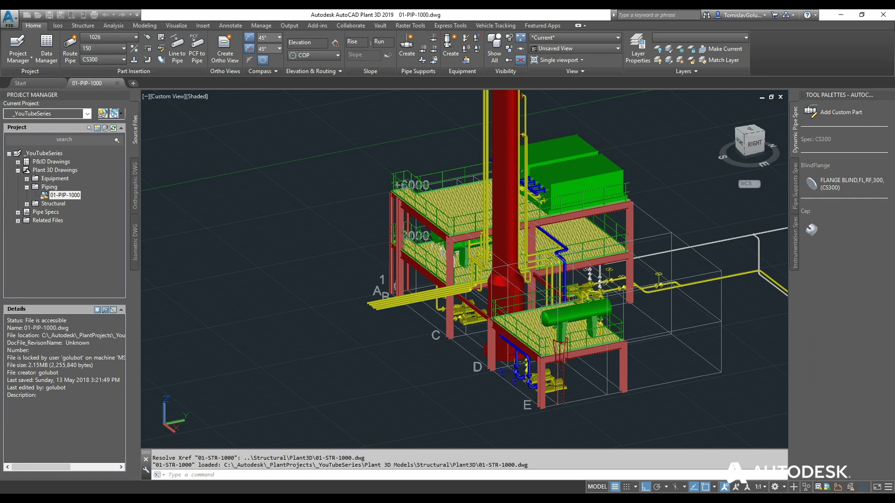
{"action": "middle_click_drag", "start_coordinate": [651, 282], "coordinate": [630, 326]}
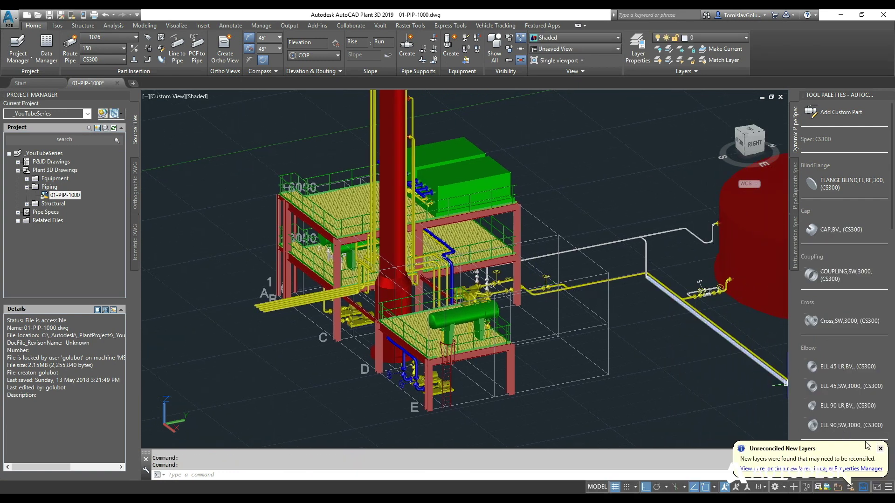
{"action": "scroll", "coordinate": [513, 308], "scroll_direction": "down", "scroll_amount": 2}
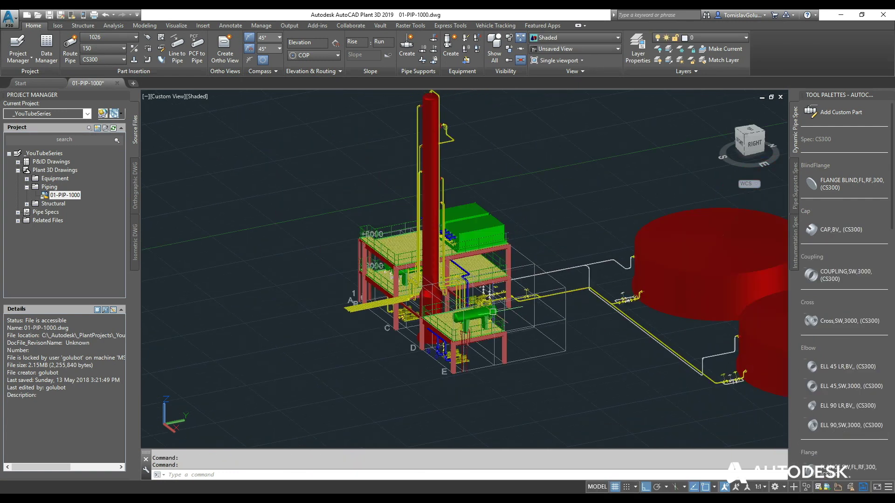
{"action": "scroll", "coordinate": [675, 372], "scroll_direction": "down", "scroll_amount": 2}
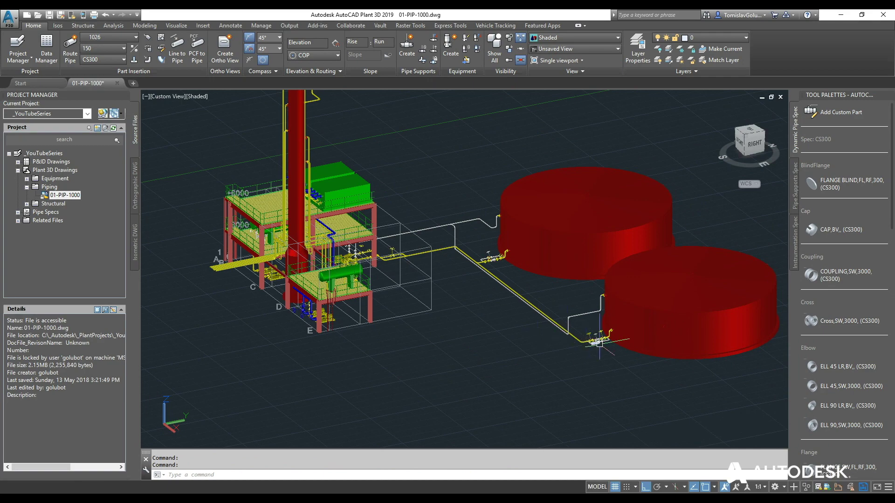
{"action": "scroll", "coordinate": [620, 376], "scroll_direction": "up", "scroll_amount": 5}
{"action": "scroll", "coordinate": [539, 349], "scroll_direction": "up", "scroll_amount": 4}
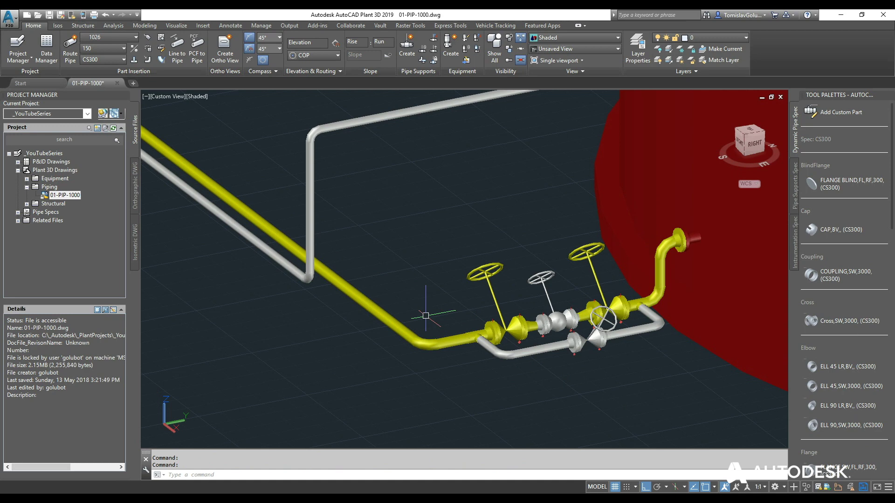
{"action": "scroll", "coordinate": [426, 315], "scroll_direction": "down", "scroll_amount": 3}
- Orbit and zoom around the valve assembly beside the tank
{"action": "middle_click_drag", "start_coordinate": [436, 259], "coordinate": [443, 286], "text": "shift"}
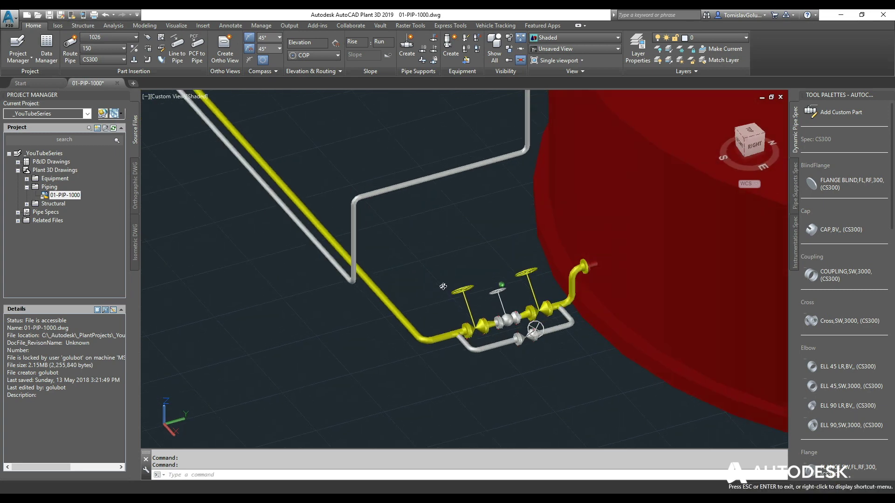
{"action": "scroll", "coordinate": [450, 271], "scroll_direction": "up", "scroll_amount": 3}
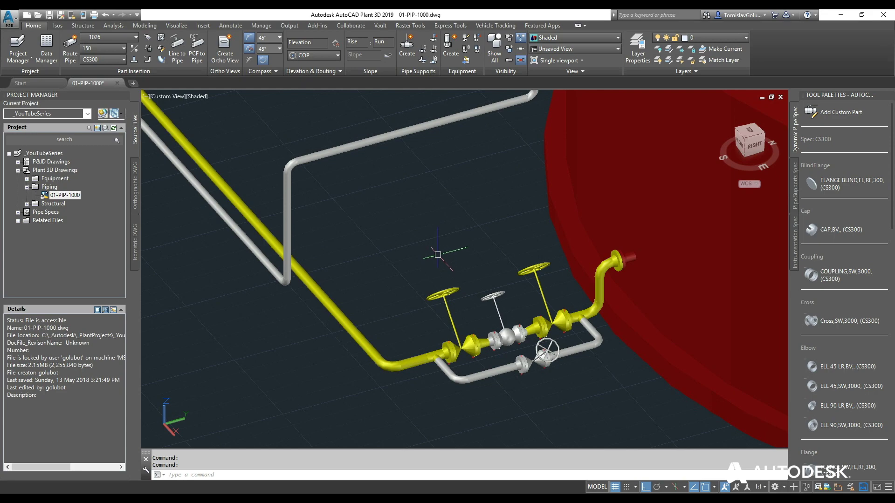
{"action": "scroll", "coordinate": [440, 255], "scroll_direction": "down", "scroll_amount": 5}
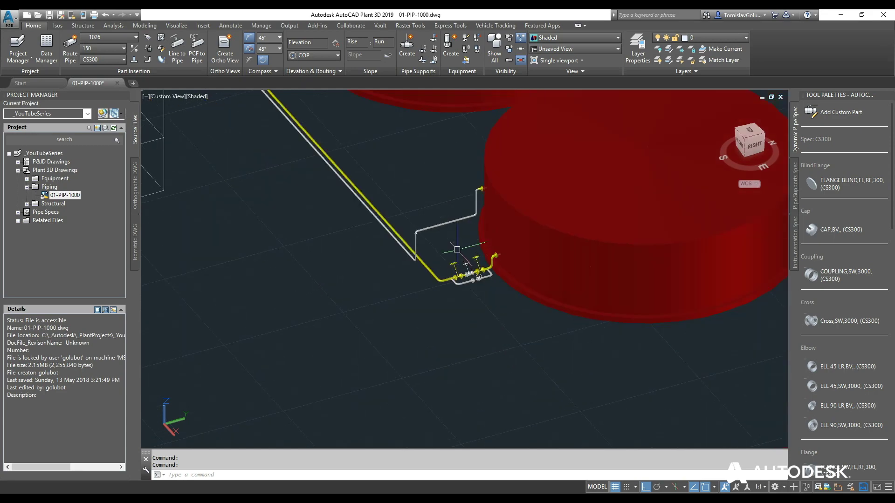
{"action": "scroll", "coordinate": [517, 250], "scroll_direction": "up", "scroll_amount": 1}
{"action": "scroll", "coordinate": [517, 250], "scroll_direction": "down", "scroll_amount": 2}
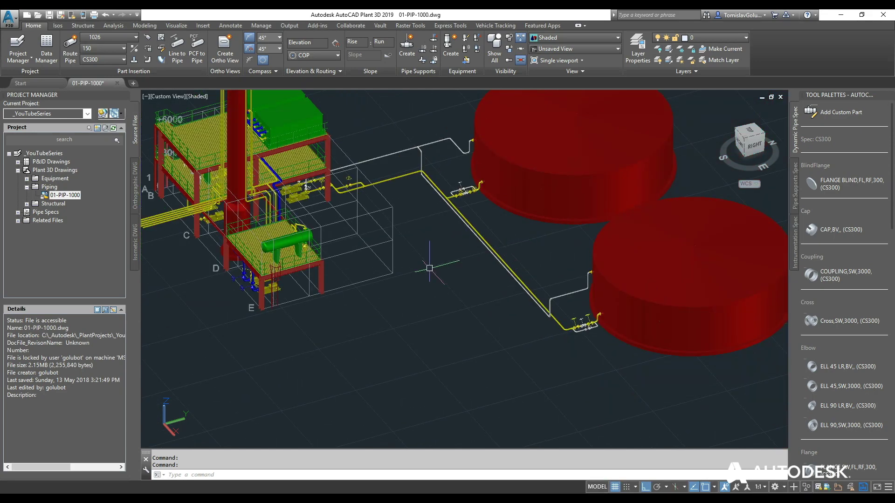
- Orbit round to the plant's front to check the pumps under the platform
{"action": "middle_click_drag", "start_coordinate": [425, 253], "coordinate": [587, 245], "text": "shift"}
{"action": "scroll", "coordinate": [587, 246], "scroll_direction": "up", "scroll_amount": 2}
{"action": "scroll", "coordinate": [500, 189], "scroll_direction": "down", "scroll_amount": 3}
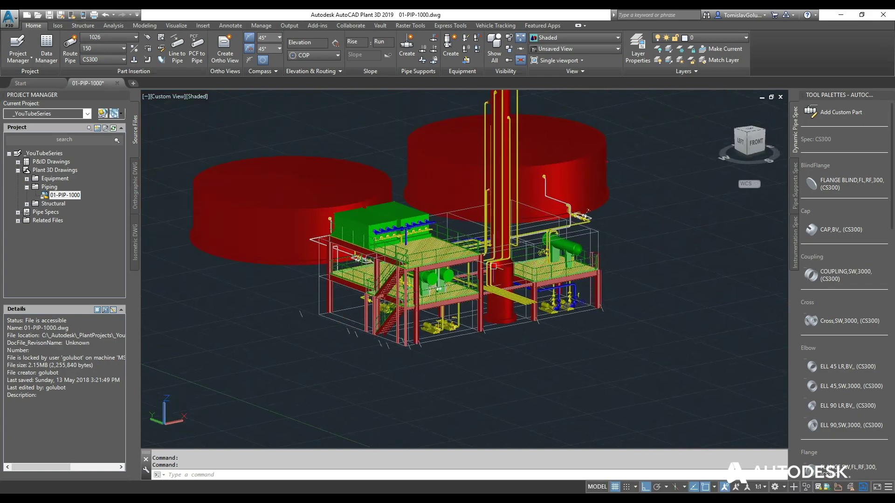
{"action": "scroll", "coordinate": [602, 281], "scroll_direction": "up", "scroll_amount": 6}
{"action": "middle_click_drag", "start_coordinate": [601, 282], "coordinate": [431, 329], "text": "shift"}
{"action": "scroll", "coordinate": [539, 308], "scroll_direction": "up", "scroll_amount": 4}
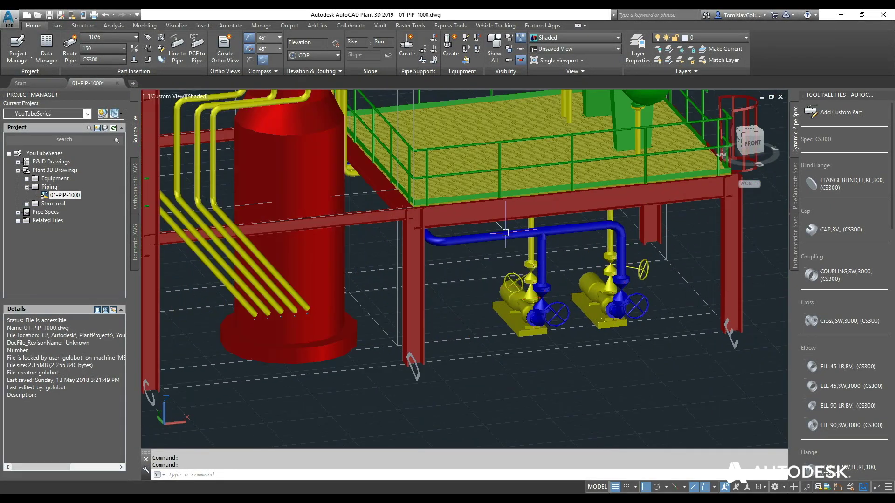
- Switch the model to the Realistic visual style and move the view up over the platform
{"action": "left_click", "coordinate": [198, 97]}
{"action": "left_click", "coordinate": [254, 150]}
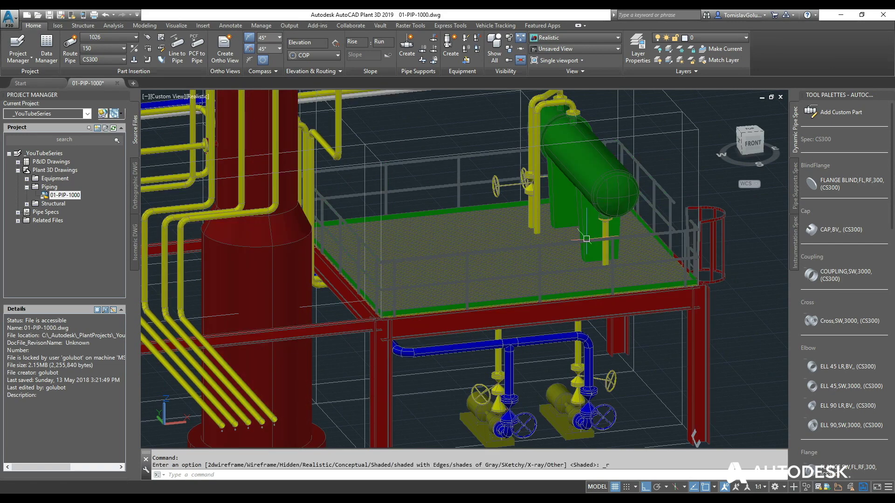
{"action": "middle_click_drag", "start_coordinate": [522, 374], "coordinate": [543, 311]}
{"action": "scroll", "coordinate": [637, 254], "scroll_direction": "down", "scroll_amount": 4}
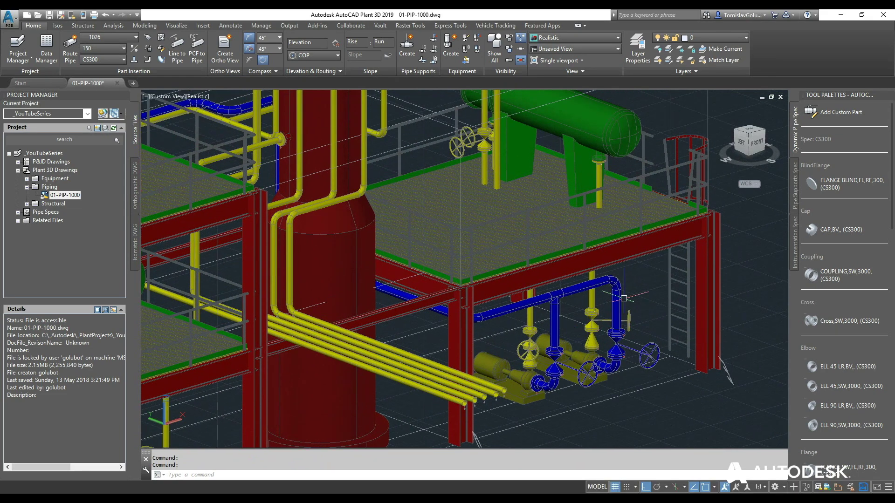
{"action": "scroll", "coordinate": [627, 278], "scroll_direction": "up", "scroll_amount": 2}
- Orbit and zoom to a straight front view of the platform
{"action": "middle_click_drag", "start_coordinate": [626, 278], "coordinate": [601, 282], "text": "shift"}
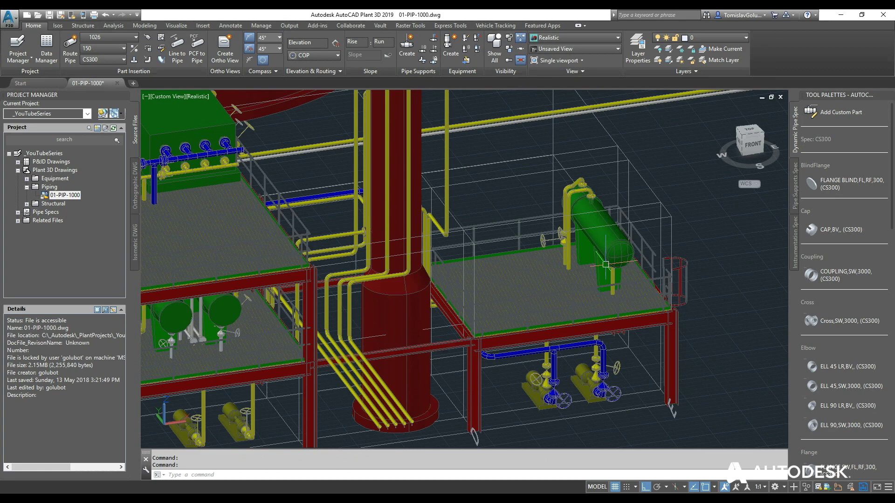
{"action": "scroll", "coordinate": [629, 274], "scroll_direction": "down", "scroll_amount": 4}
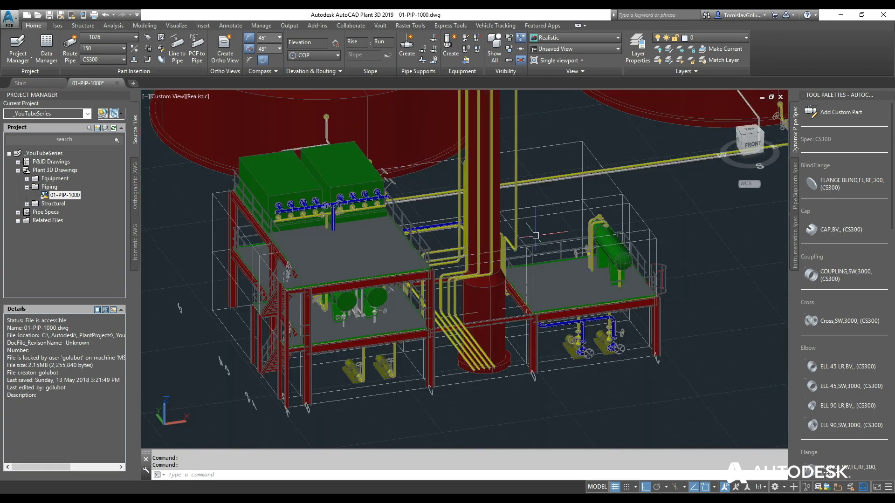
{"action": "scroll", "coordinate": [567, 268], "scroll_direction": "up", "scroll_amount": 2}
{"action": "scroll", "coordinate": [567, 268], "scroll_direction": "up", "scroll_amount": 3}
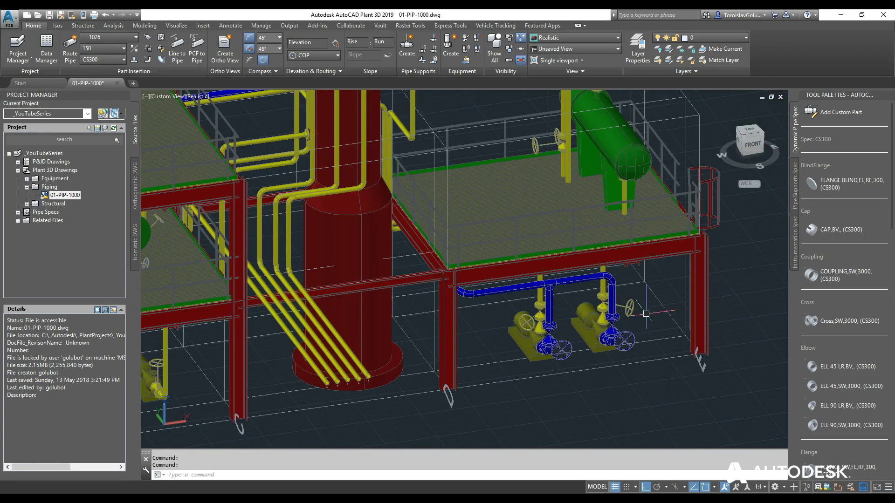
{"action": "middle_click_drag", "start_coordinate": [567, 268], "coordinate": [655, 289], "text": "shift"}
{"action": "scroll", "coordinate": [378, 315], "scroll_direction": "down", "scroll_amount": 5}
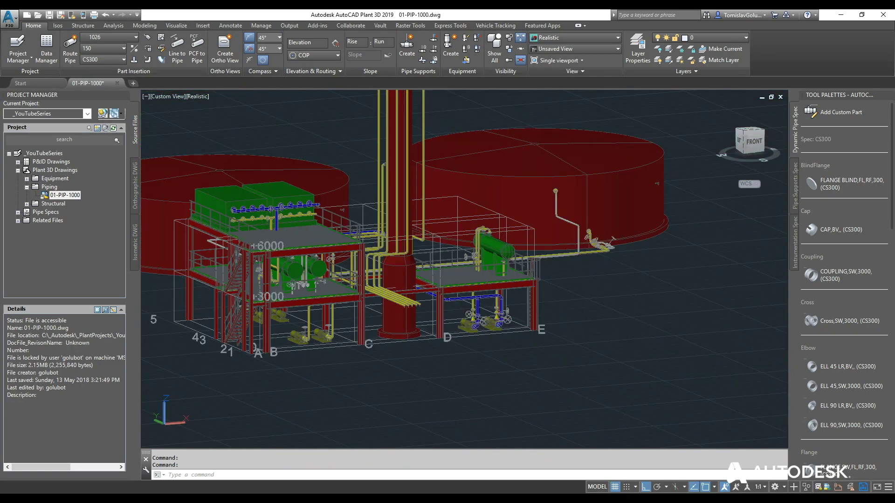
- Bring both tanks into view and confirm the tank pipe is line 1003, spec CS300, size 100
{"action": "middle_click_drag", "start_coordinate": [378, 315], "coordinate": [423, 339]}
{"action": "middle_click_drag", "start_coordinate": [602, 320], "coordinate": [335, 283], "text": "shift"}
{"action": "scroll", "coordinate": [624, 292], "scroll_direction": "up", "scroll_amount": 6}
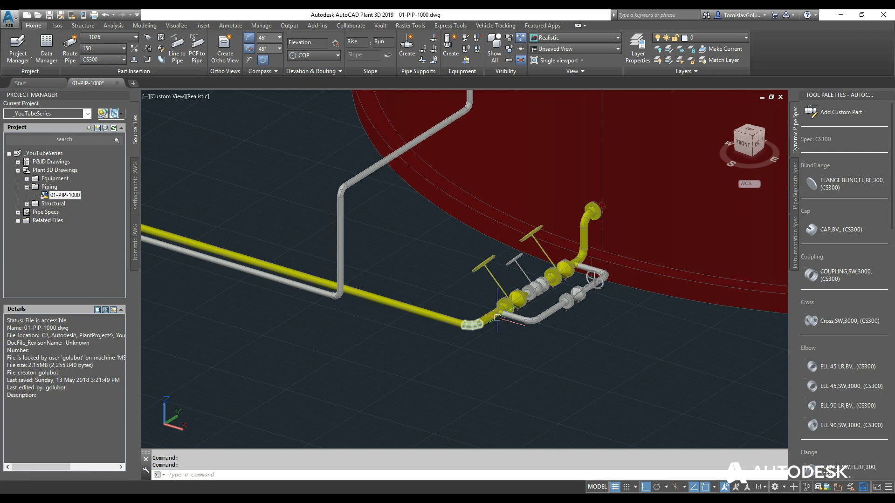
{"action": "mouse_move", "coordinate": [491, 318]}
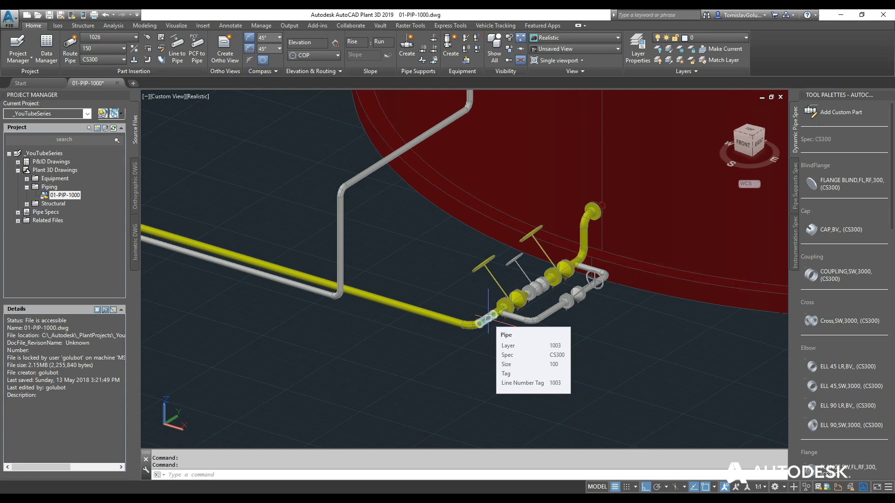
{"action": "scroll", "coordinate": [488, 319], "scroll_direction": "down", "scroll_amount": 5}
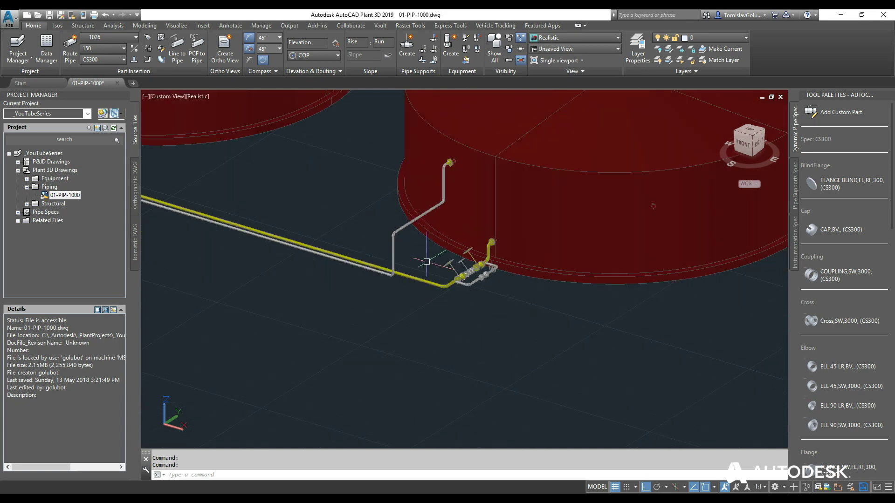
{"action": "middle_click_drag", "start_coordinate": [344, 198], "coordinate": [500, 262]}
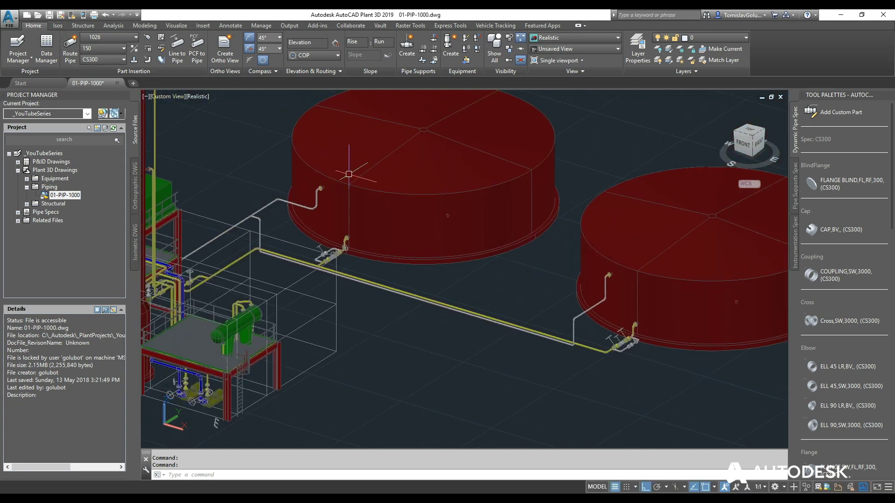
- From the Isos tab, start a Quick Iso of the 77 tank-piping components, then cancel it and zoom out
{"action": "left_click", "coordinate": [59, 27]}
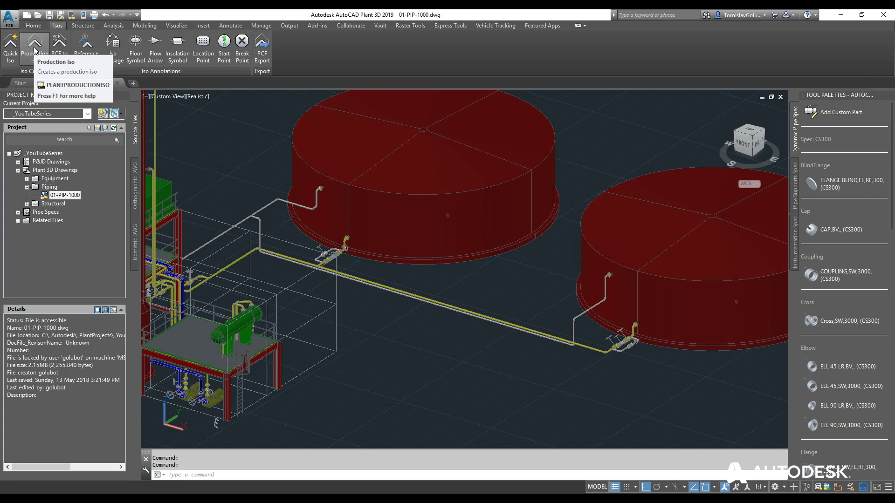
{"action": "left_click", "coordinate": [7, 54]}
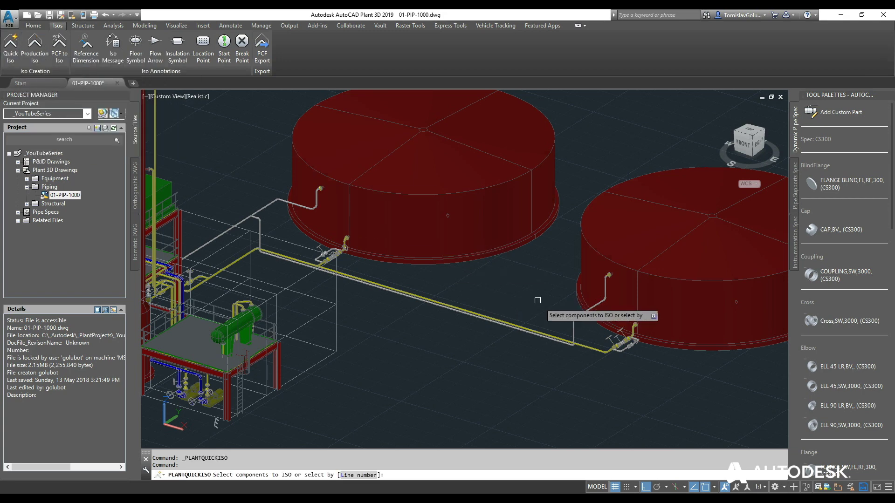
{"action": "left_click", "coordinate": [531, 257]}
{"action": "left_click", "coordinate": [667, 371]}
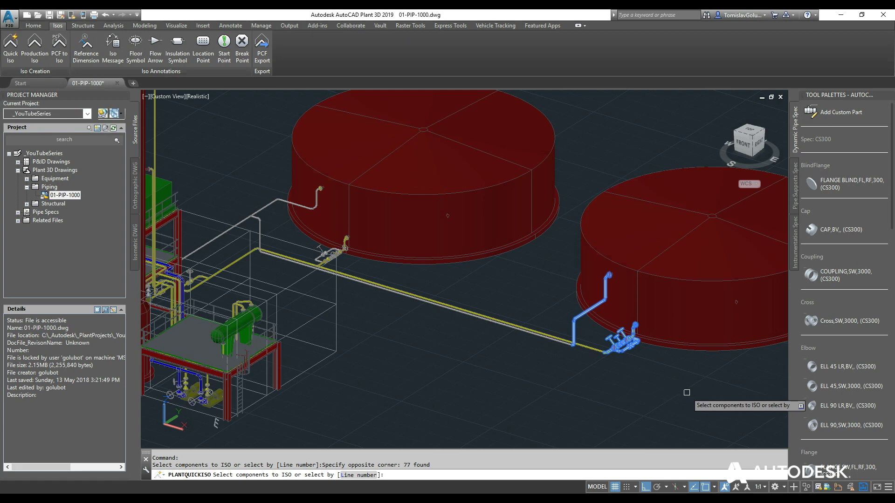
{"action": "key", "text": "Escape"}
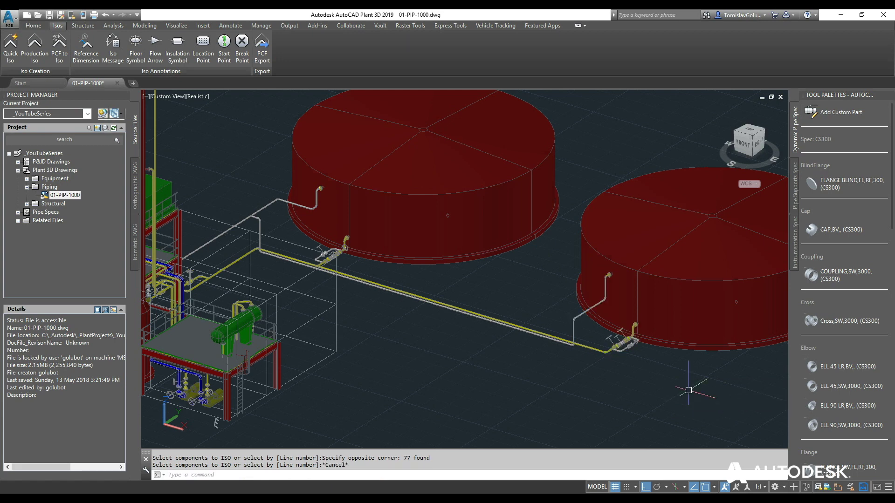
{"action": "middle_click_drag", "start_coordinate": [693, 380], "coordinate": [594, 368]}
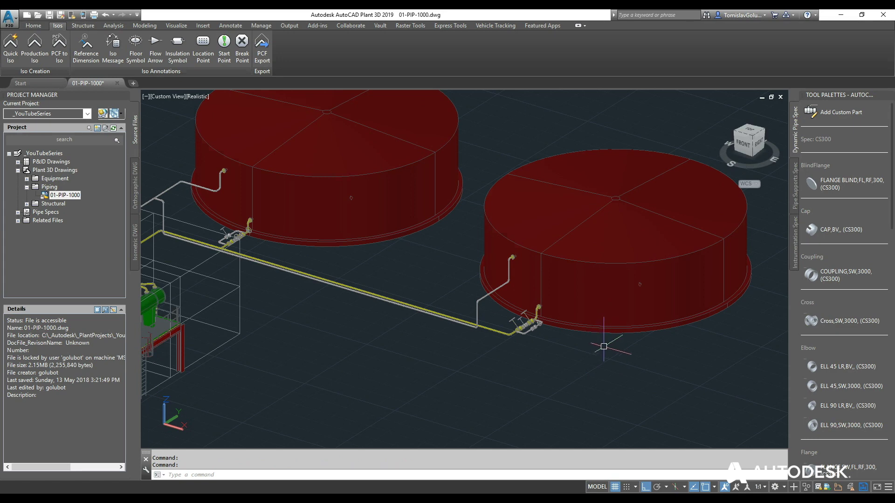
{"action": "scroll", "coordinate": [603, 347], "scroll_direction": "down", "scroll_amount": 3}
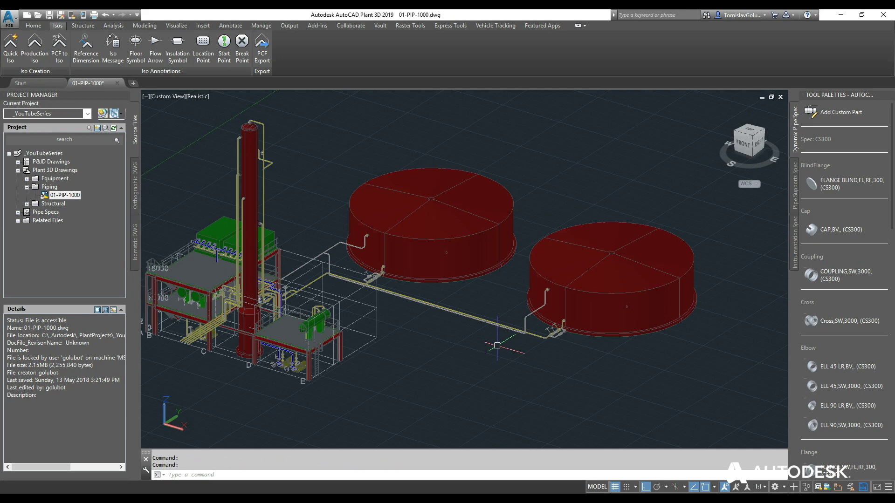
{"action": "scroll", "coordinate": [447, 331], "scroll_direction": "down", "scroll_amount": 1}
{"action": "scroll", "coordinate": [474, 339], "scroll_direction": "down", "scroll_amount": 1}
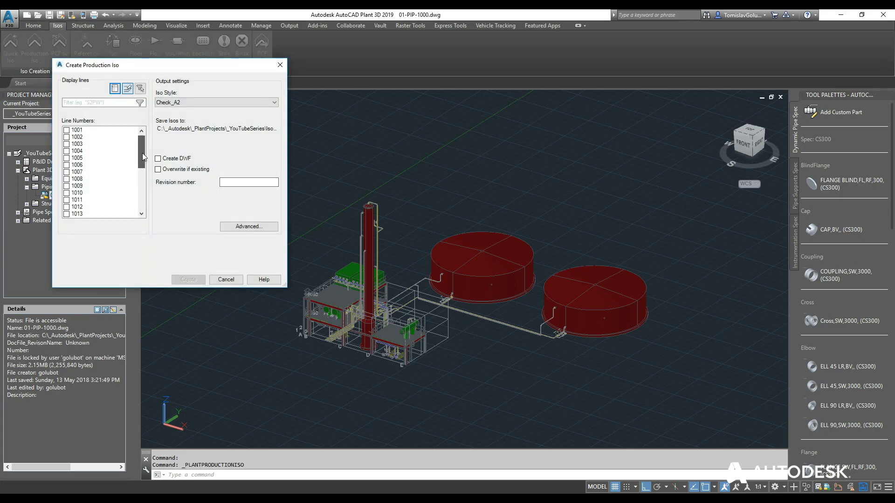
- Centre the Create Production Iso dialog, review its iso style list, and open the Advanced options
{"action": "scroll", "coordinate": [96, 188], "scroll_direction": "down", "scroll_amount": 5}
{"action": "scroll", "coordinate": [97, 189], "scroll_direction": "up", "scroll_amount": 5}
{"action": "left_click", "coordinate": [196, 102]}
{"action": "left_click", "coordinate": [227, 84]}
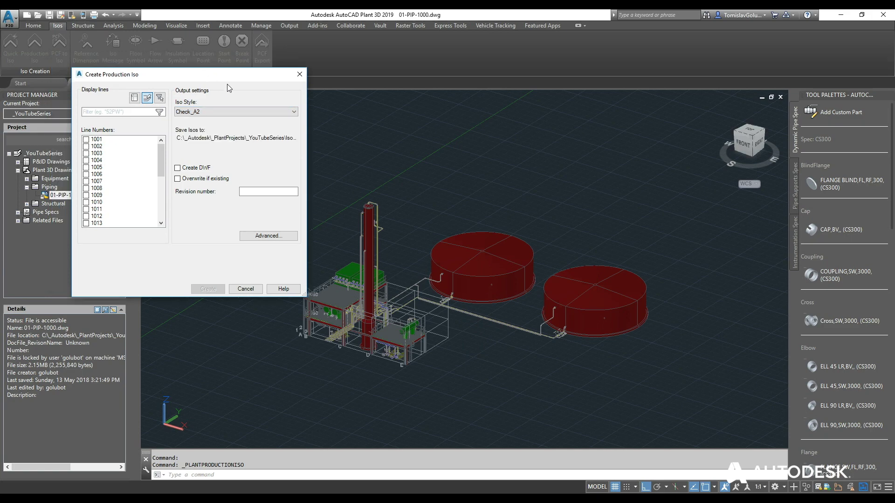
{"action": "left_click_drag", "start_coordinate": [203, 70], "coordinate": [444, 157]}
{"action": "left_click", "coordinate": [483, 189]}
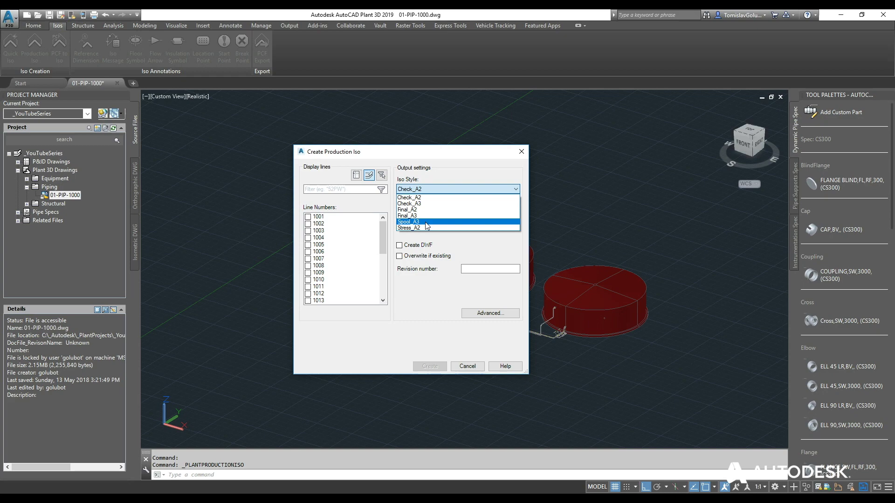
{"action": "left_click", "coordinate": [478, 317]}
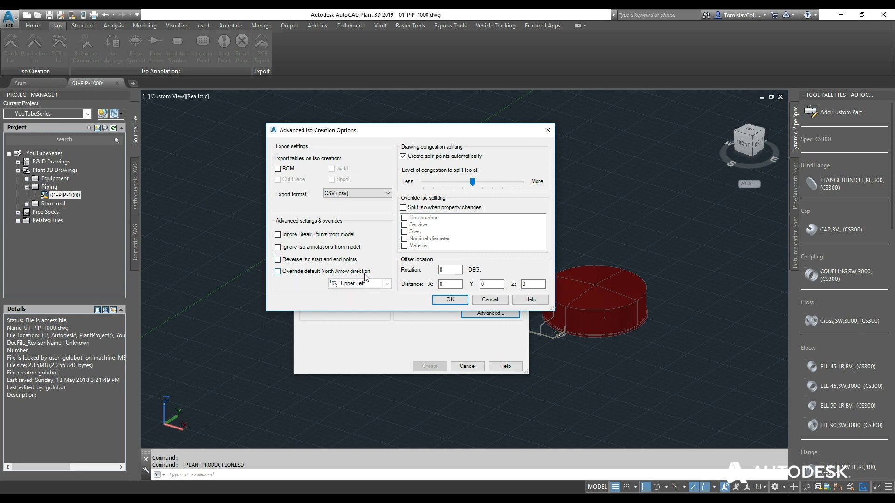
- Reposition Advanced Iso Creation Options, check the X, Y and Z offset distances, then cancel unchanged
{"action": "left_click_drag", "start_coordinate": [431, 134], "coordinate": [539, 146]}
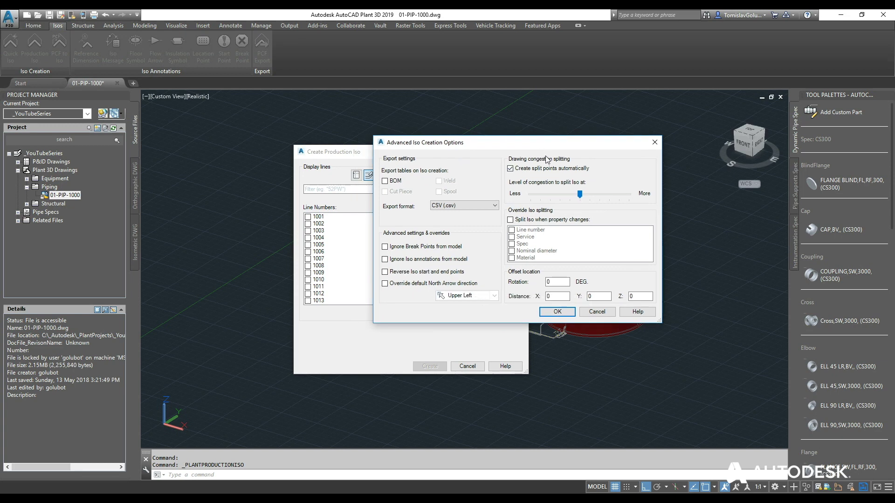
{"action": "left_click_drag", "start_coordinate": [551, 150], "coordinate": [523, 147]}
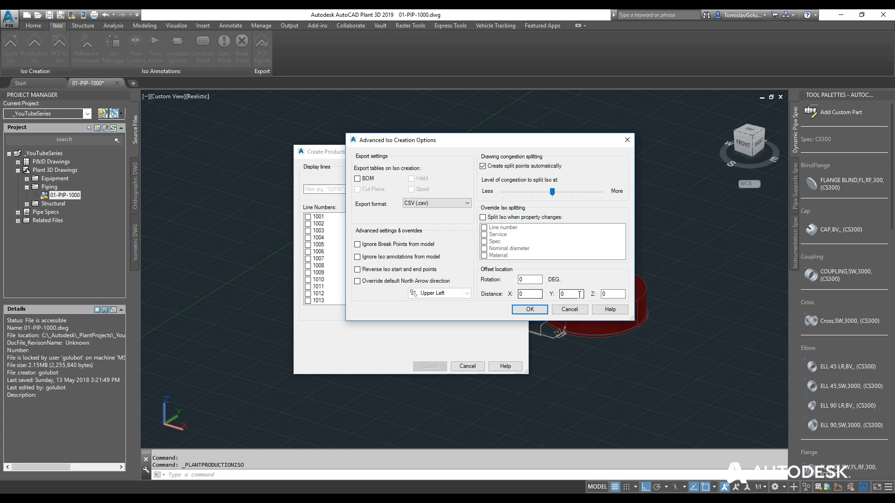
{"action": "left_click", "coordinate": [566, 294]}
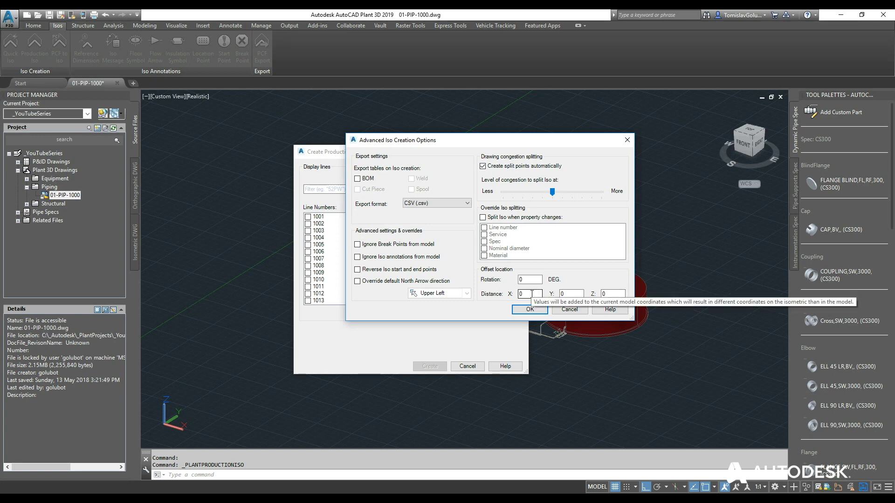
{"action": "key", "text": "Tab"}
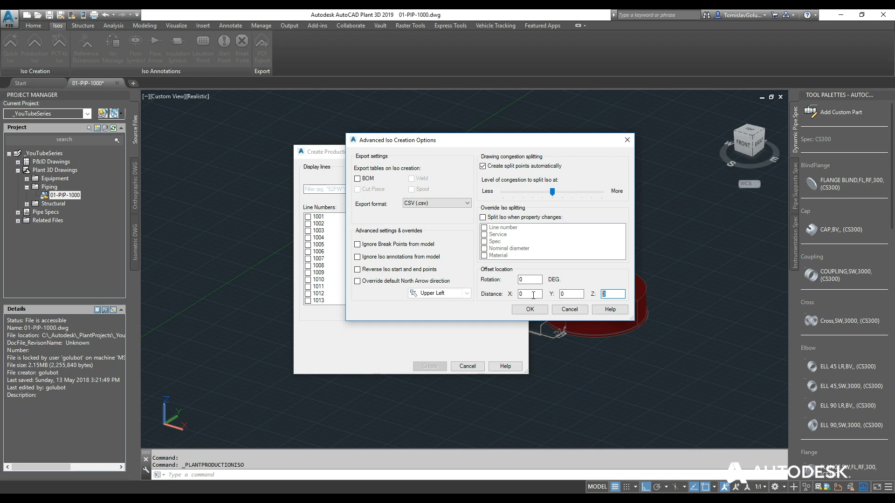
{"action": "key", "text": "Tab"}
{"action": "key", "text": "Tab"}
{"action": "left_click", "coordinate": [569, 309]}
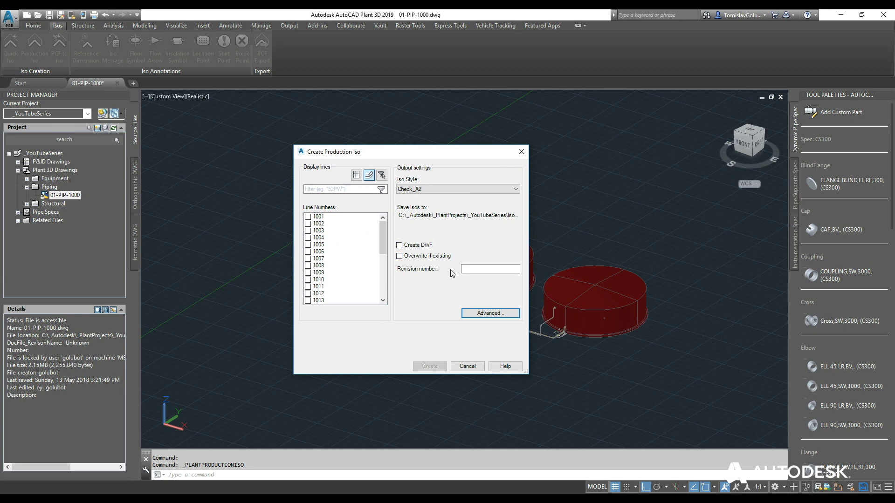
- Tick line 1001, choose the Final_A2 iso style, and create the isometric
{"action": "left_click", "coordinate": [484, 270]}
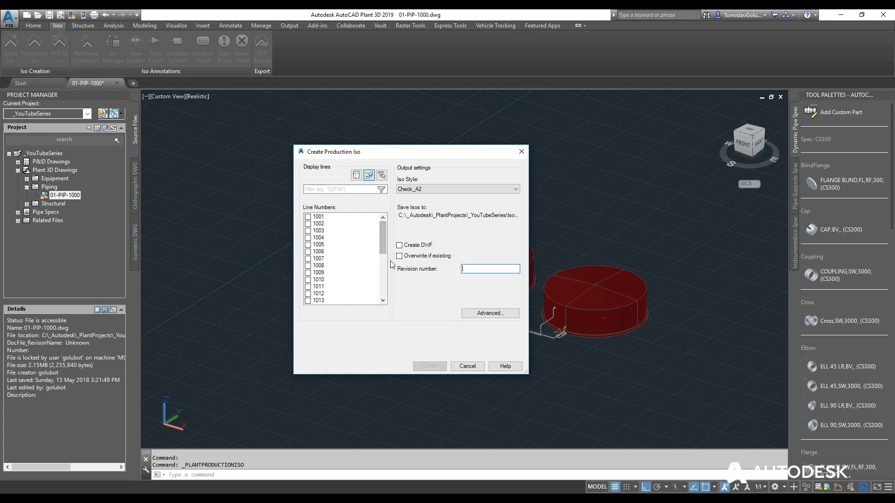
{"action": "left_click", "coordinate": [321, 217]}
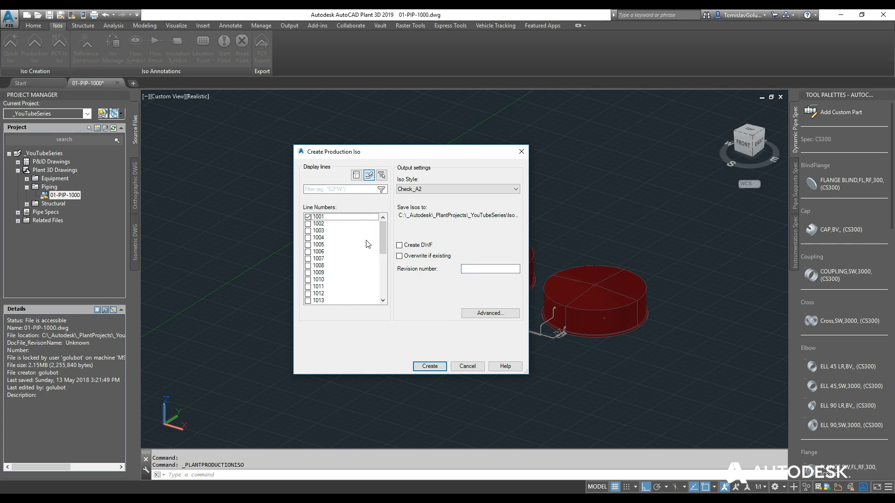
{"action": "left_click", "coordinate": [456, 189]}
{"action": "left_click", "coordinate": [410, 210]}
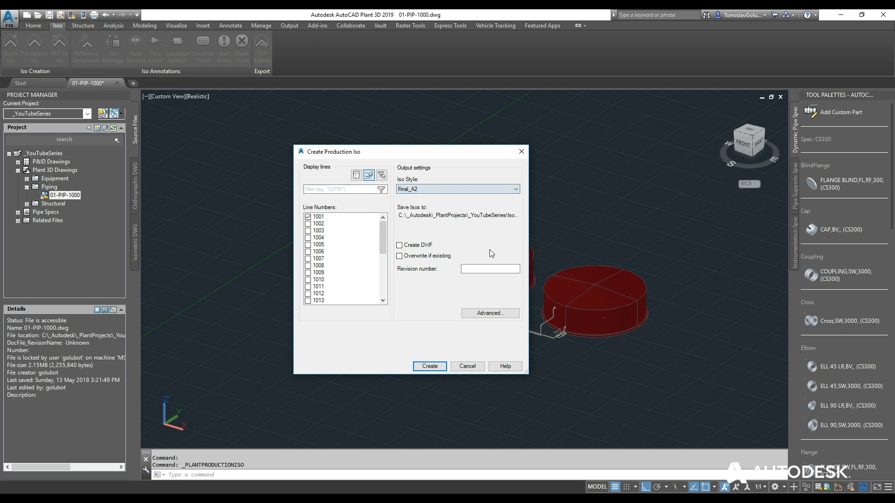
{"action": "left_click", "coordinate": [430, 366]}
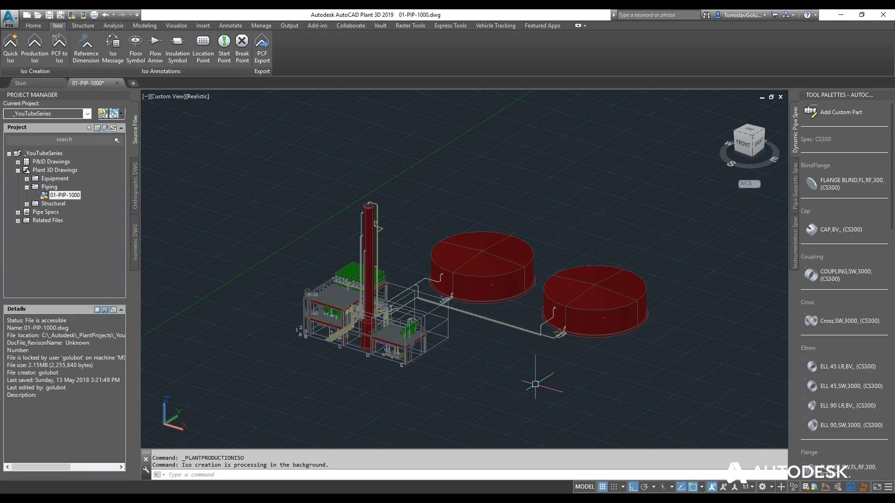
- Zoom and orbit the plant model while the line 1001 isometric generates in the background
{"action": "scroll", "coordinate": [345, 331], "scroll_direction": "up", "scroll_amount": 3}
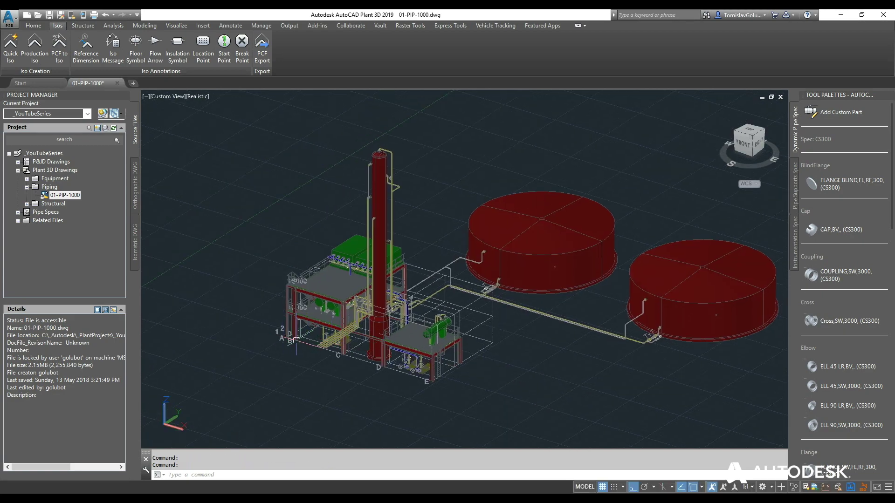
{"action": "middle_click_drag", "start_coordinate": [345, 373], "coordinate": [485, 387], "text": "shift"}
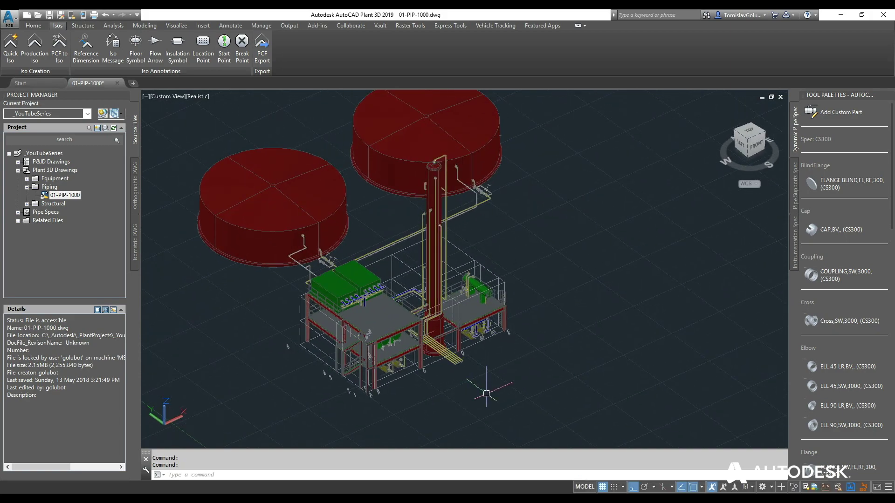
{"action": "mouse_move", "coordinate": [860, 491]}
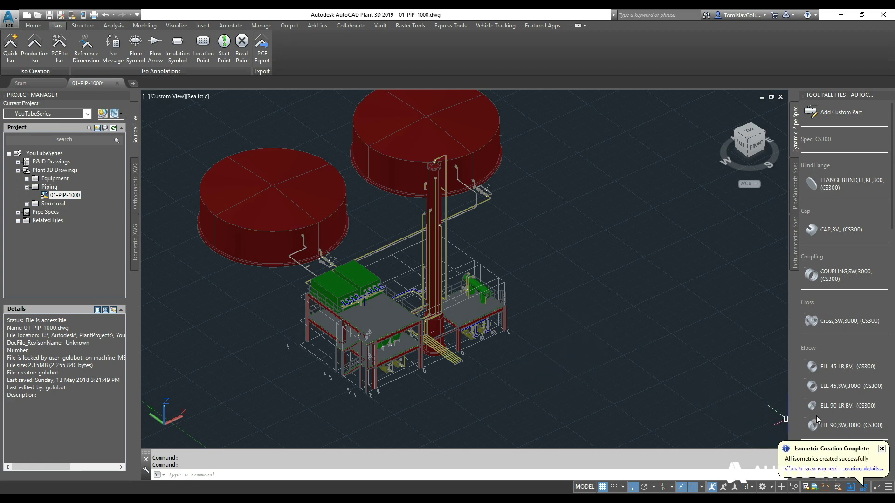
- Open the Isometric Creation Results, enlarge the window, and open the 1001-1.dwg sheet
{"action": "left_click", "coordinate": [808, 472]}
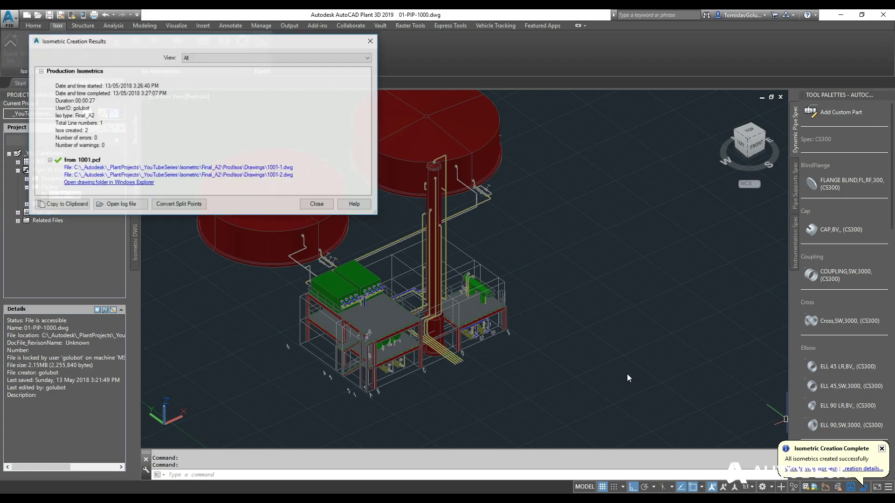
{"action": "left_click_drag", "start_coordinate": [253, 41], "coordinate": [422, 148]}
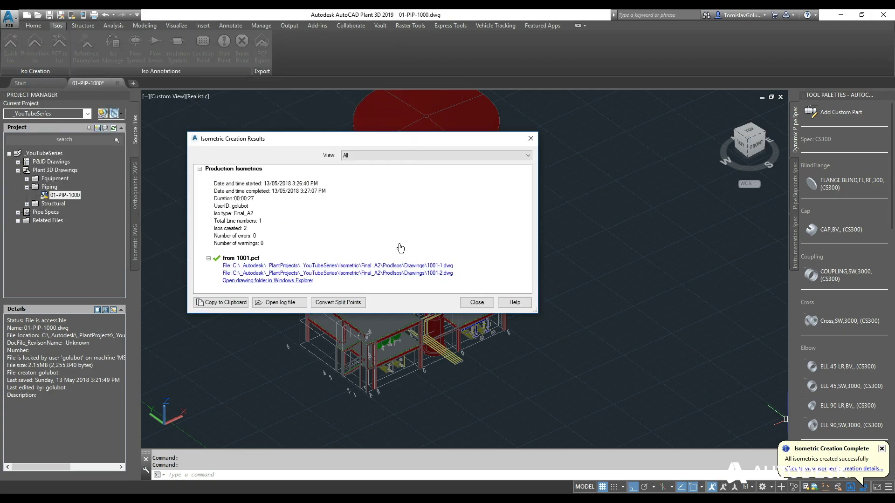
{"action": "left_click_drag", "start_coordinate": [534, 315], "coordinate": [632, 372]}
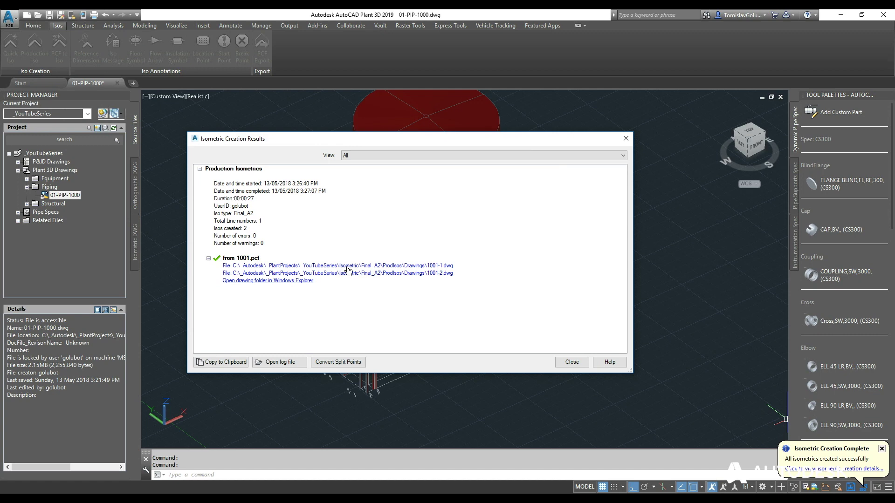
{"action": "left_click", "coordinate": [432, 266]}
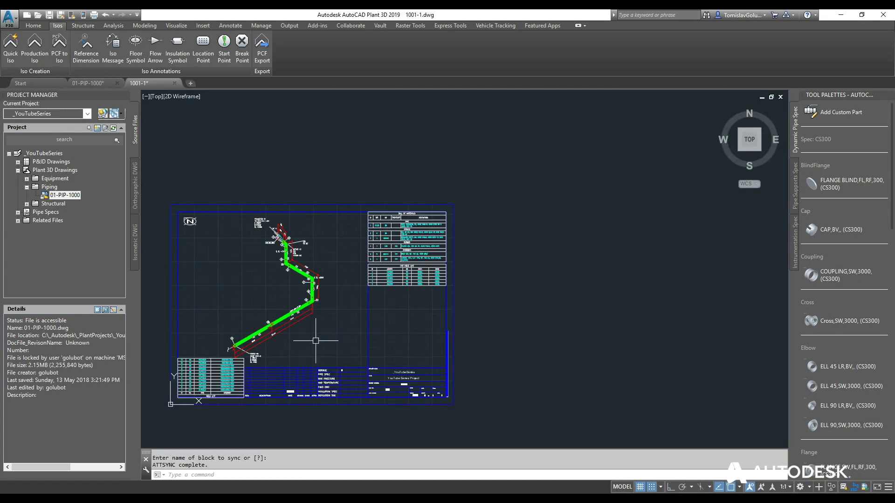
- Pan and zoom around the 1001-1 isometric to inspect the pipe route
{"action": "middle_click_drag", "start_coordinate": [322, 339], "coordinate": [419, 331]}
{"action": "scroll", "coordinate": [372, 337], "scroll_direction": "up", "scroll_amount": 5}
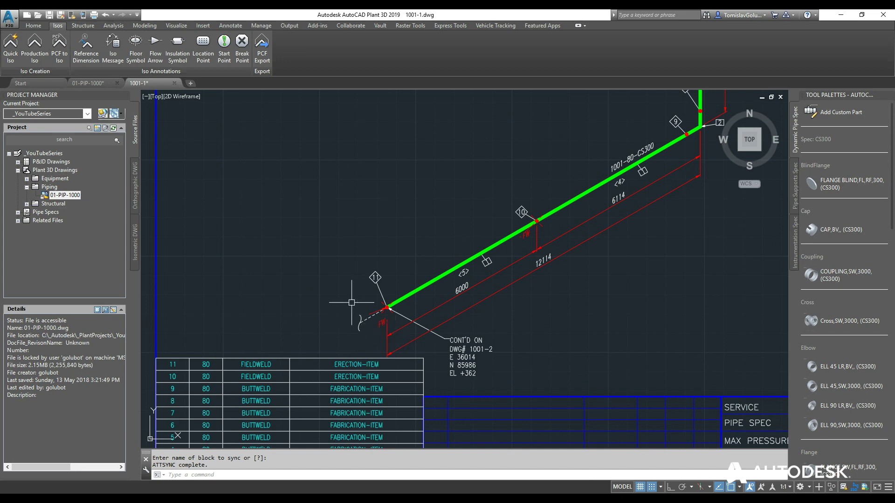
{"action": "scroll", "coordinate": [368, 359], "scroll_direction": "down", "scroll_amount": 3}
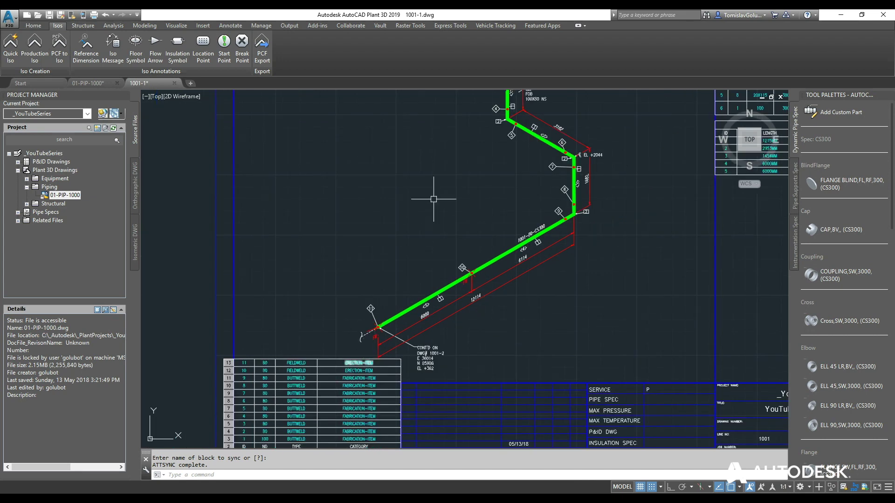
{"action": "middle_click_drag", "start_coordinate": [433, 200], "coordinate": [455, 245]}
{"action": "scroll", "coordinate": [461, 186], "scroll_direction": "up", "scroll_amount": 3}
{"action": "scroll", "coordinate": [461, 186], "scroll_direction": "up", "scroll_amount": 2}
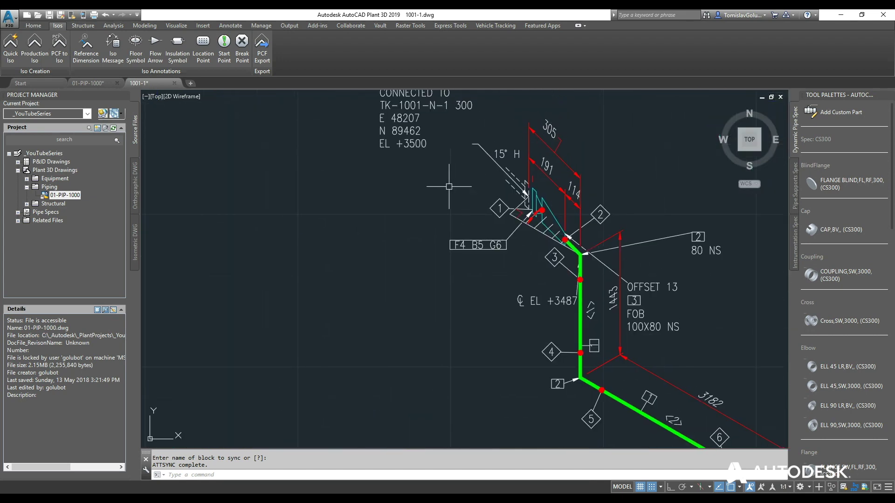
{"action": "scroll", "coordinate": [651, 317], "scroll_direction": "down", "scroll_amount": 2}
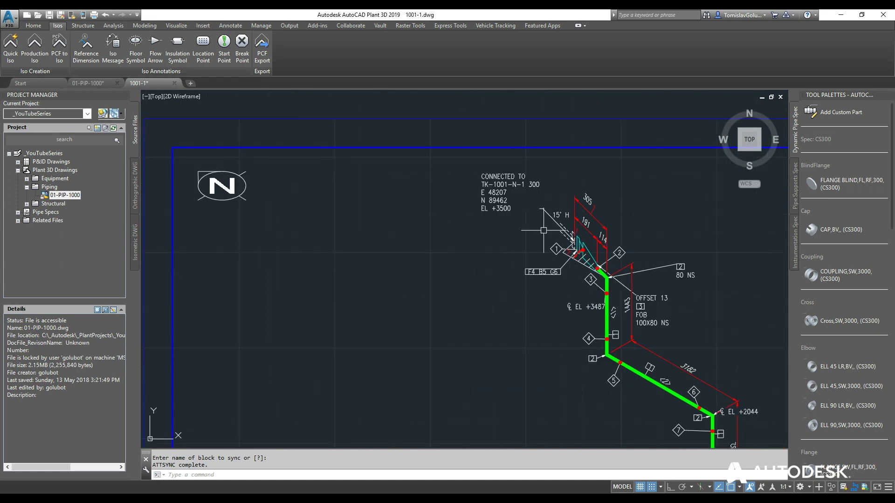
{"action": "scroll", "coordinate": [532, 203], "scroll_direction": "up", "scroll_amount": 2}
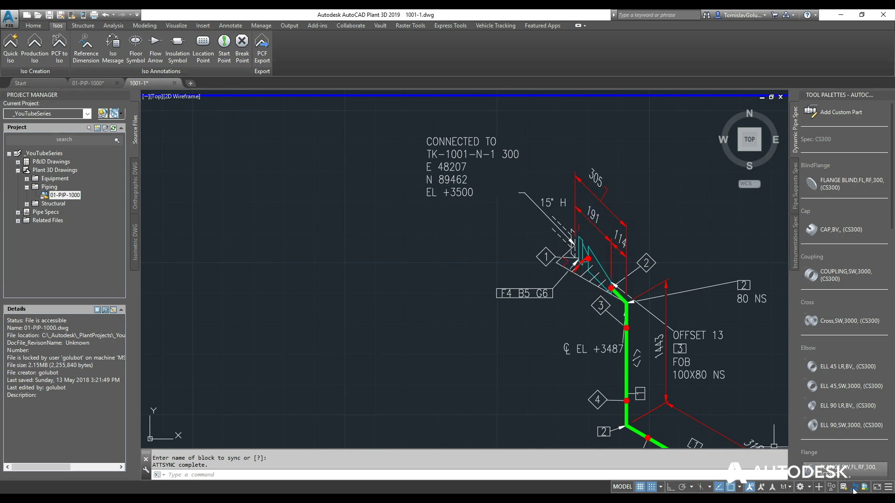
- Return to the 01-PIP-1000 model and dismiss the spec update settings
{"action": "left_click", "coordinate": [88, 82]}
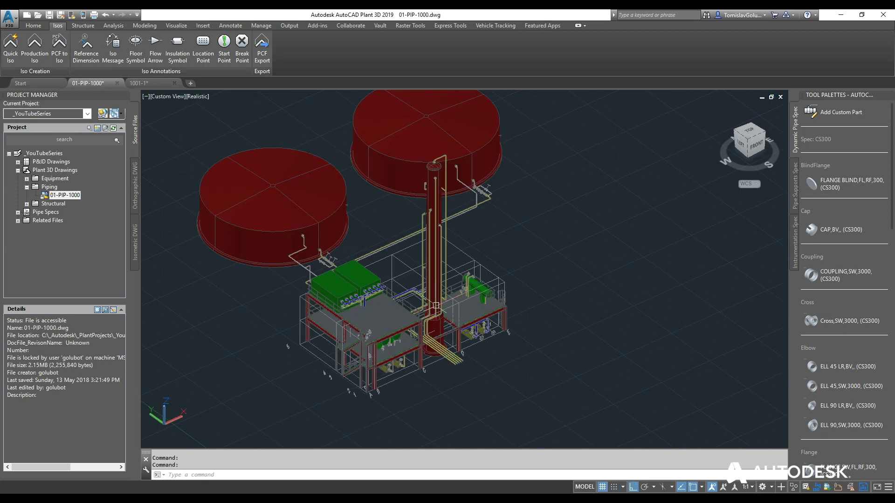
{"action": "left_click", "coordinate": [863, 488]}
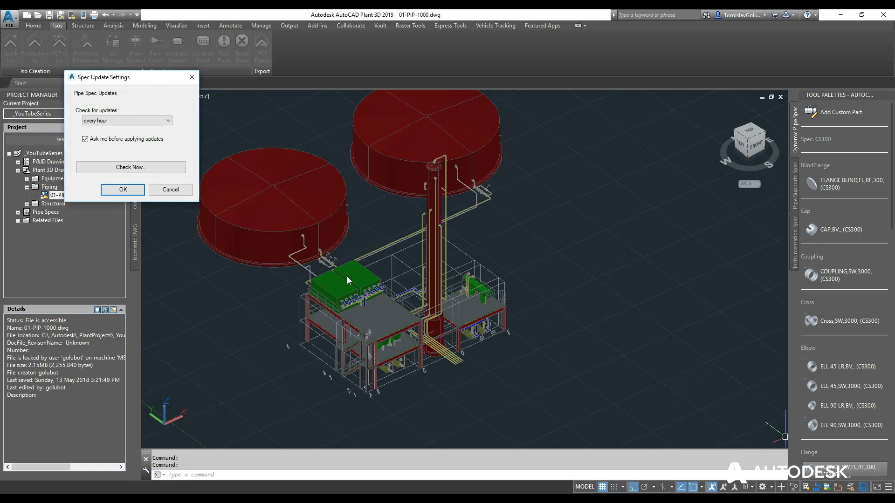
{"action": "left_click", "coordinate": [170, 188]}
{"action": "left_click", "coordinate": [179, 188]}
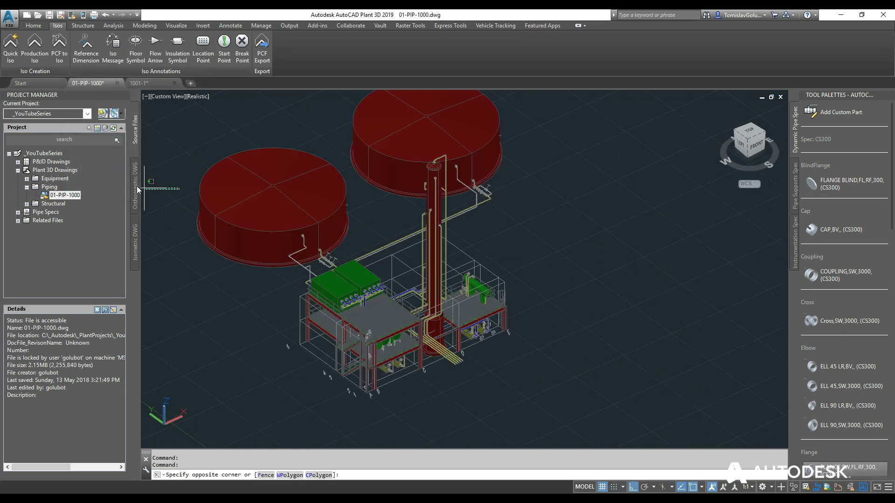
- Open iso sheet 1001-2 from line 1001 under the Final_A2 isometrics in the project tree
{"action": "left_click", "coordinate": [135, 242]}
{"action": "left_click", "coordinate": [53, 187]}
{"action": "double_click", "coordinate": [55, 188]}
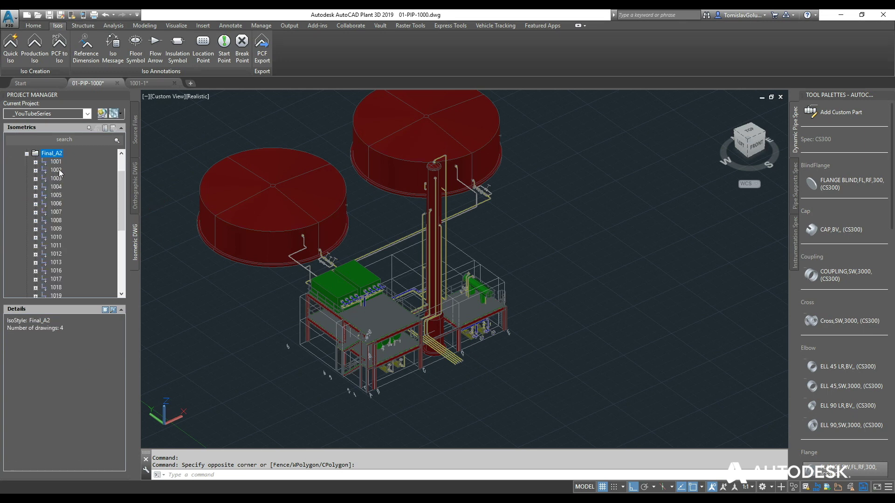
{"action": "double_click", "coordinate": [56, 162]}
{"action": "double_click", "coordinate": [64, 176]}
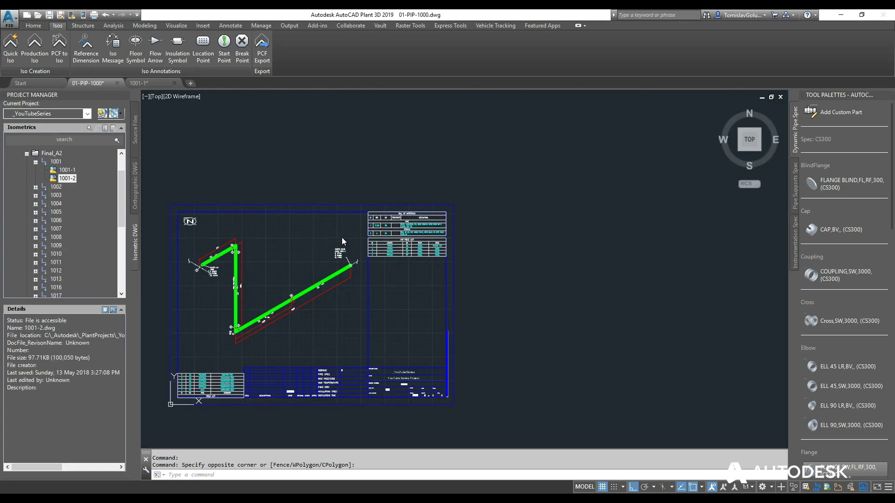
- Zoom around the 1001-2 isometric and bring up the Source Files tree
{"action": "scroll", "coordinate": [324, 309], "scroll_direction": "up", "scroll_amount": 5}
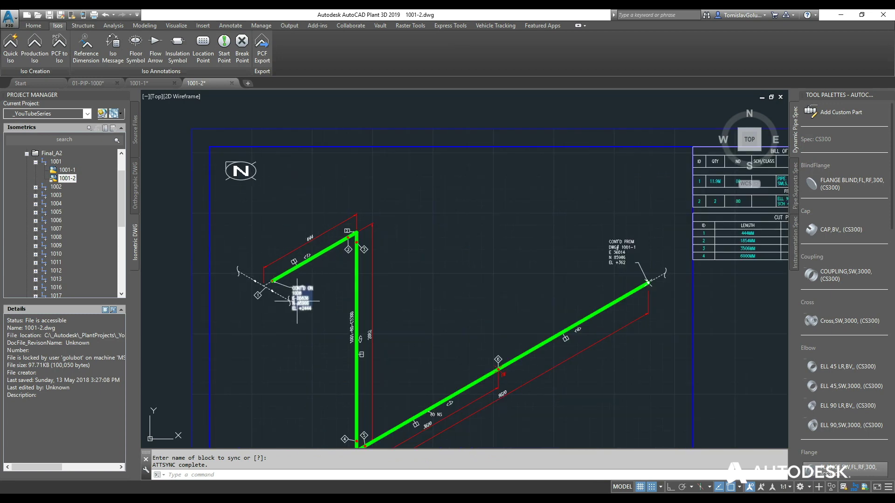
{"action": "scroll", "coordinate": [333, 300], "scroll_direction": "down", "scroll_amount": 2}
{"action": "scroll", "coordinate": [536, 308], "scroll_direction": "up", "scroll_amount": 3}
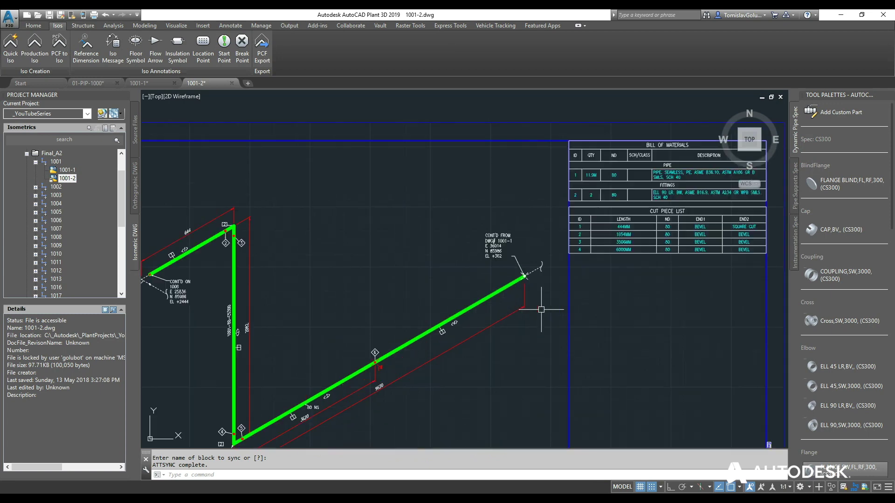
{"action": "left_click", "coordinate": [137, 144]}
{"action": "left_click", "coordinate": [46, 154]}
{"action": "right_click", "coordinate": [46, 154]}
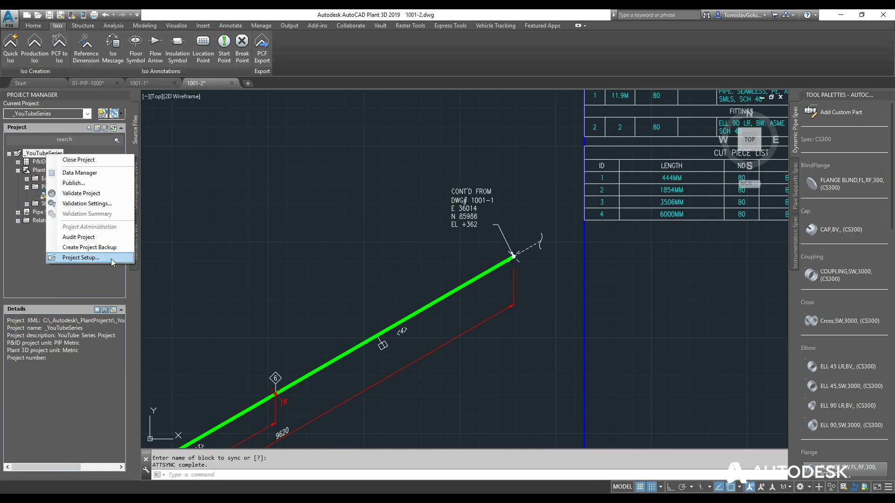
{"action": "left_click", "coordinate": [106, 260]}
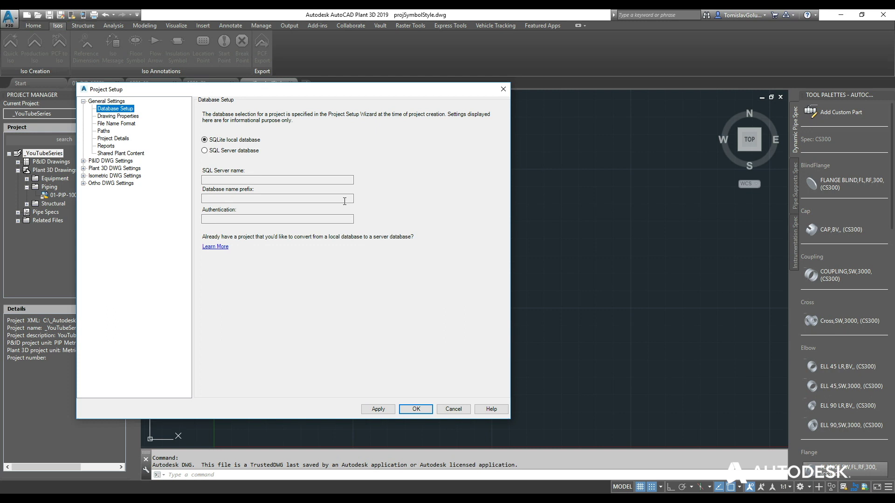
{"action": "double_click", "coordinate": [115, 176]}
{"action": "left_click", "coordinate": [115, 182]}
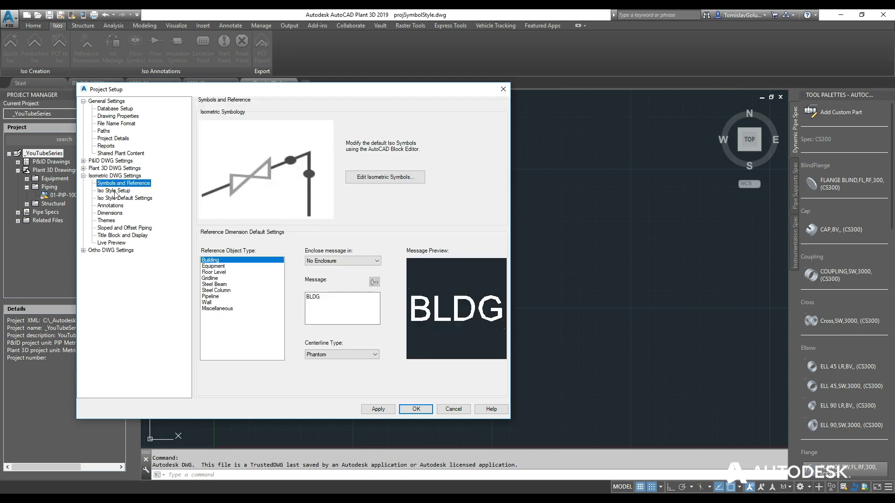
{"action": "left_click", "coordinate": [122, 191]}
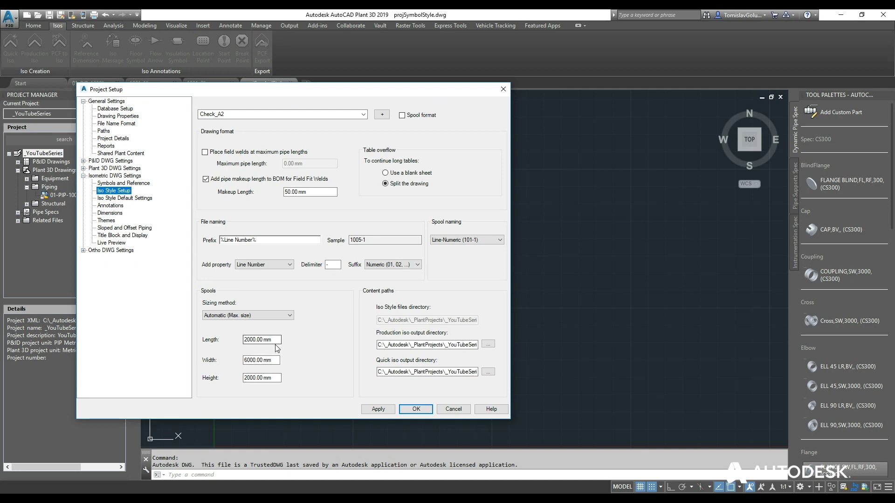
{"action": "left_click", "coordinate": [453, 409]}
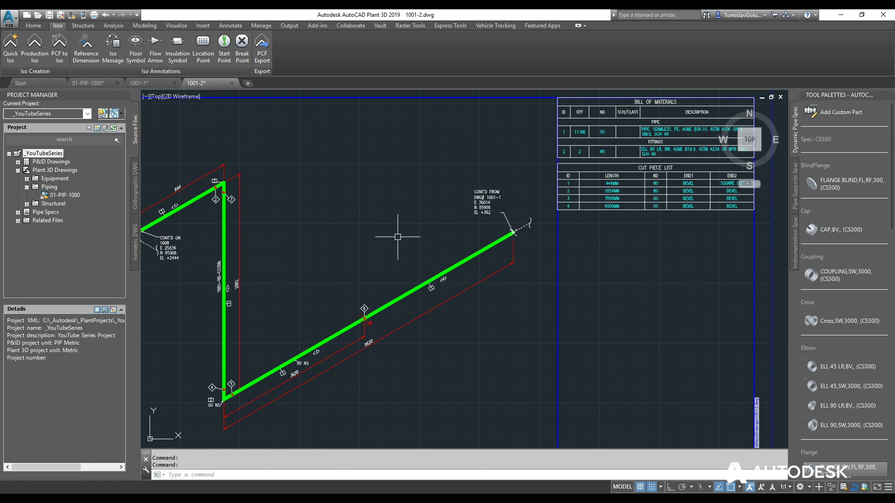
- Recentre the 1001-2 isometric, then close it without saving changes
{"action": "middle_click_drag", "start_coordinate": [313, 259], "coordinate": [426, 235]}
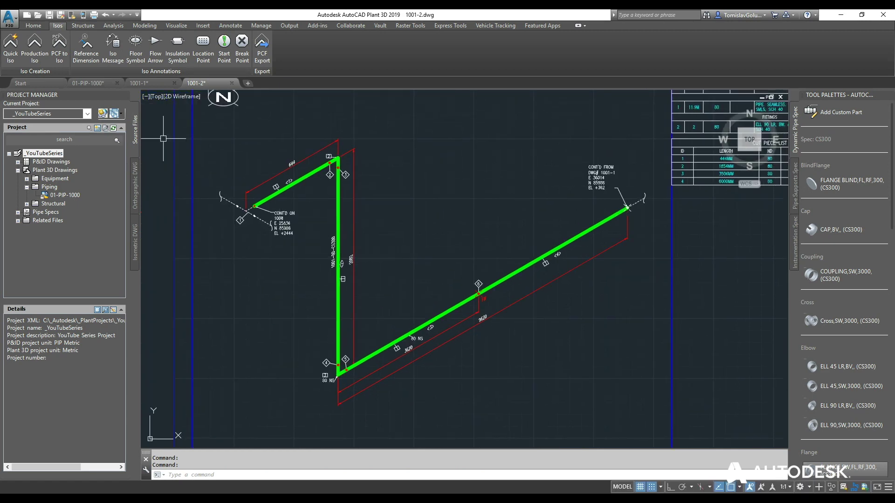
{"action": "left_click", "coordinate": [232, 83]}
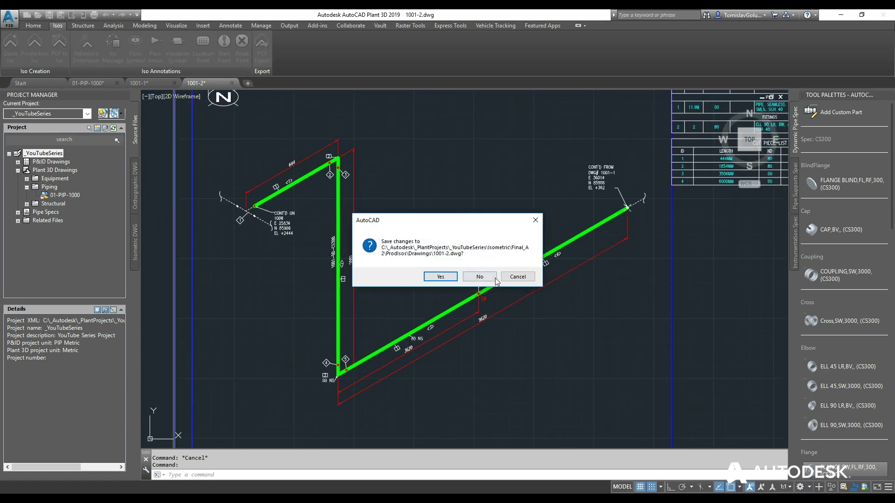
{"action": "left_click", "coordinate": [495, 278]}
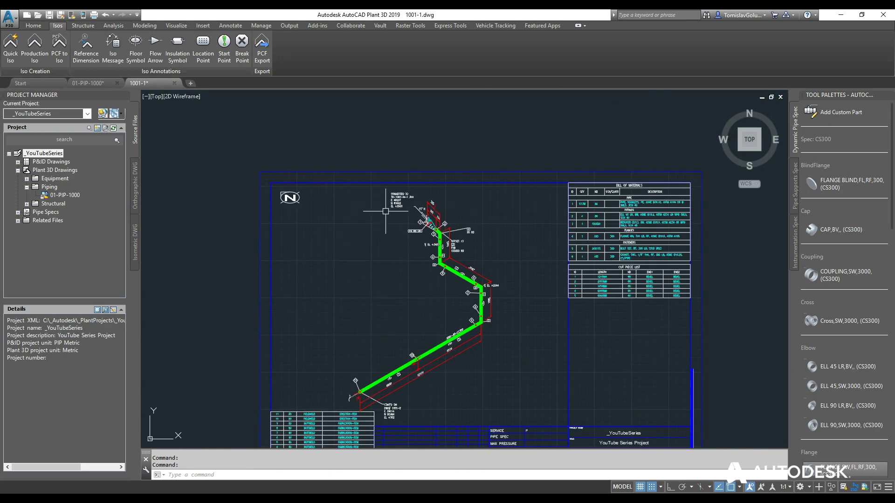
- Zoom extents (Z, E) to show the whole 1001-1 iso sheet
{"action": "scroll", "coordinate": [410, 354], "scroll_direction": "up", "scroll_amount": 6}
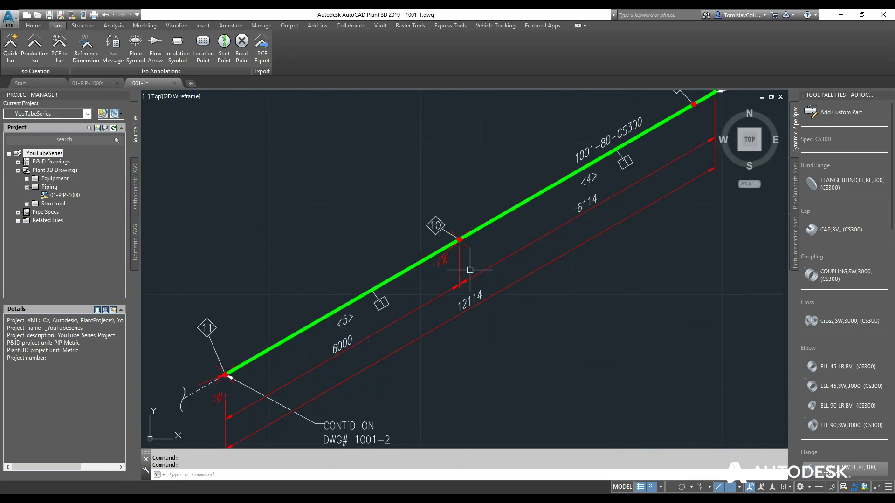
{"action": "scroll", "coordinate": [413, 350], "scroll_direction": "down", "scroll_amount": 2}
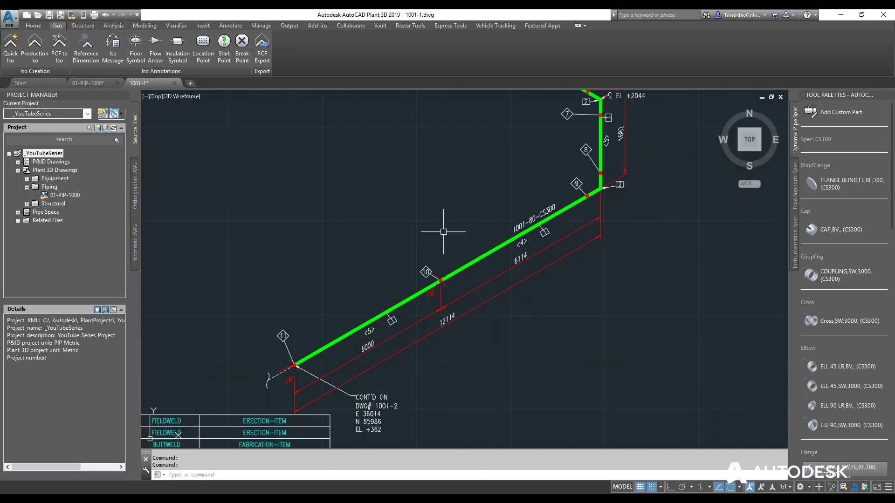
{"action": "scroll", "coordinate": [443, 232], "scroll_direction": "down", "scroll_amount": 1}
{"action": "type", "text": "z"}
{"action": "key", "text": "Return"}
{"action": "type", "text": "e"}
{"action": "key", "text": "Return"}
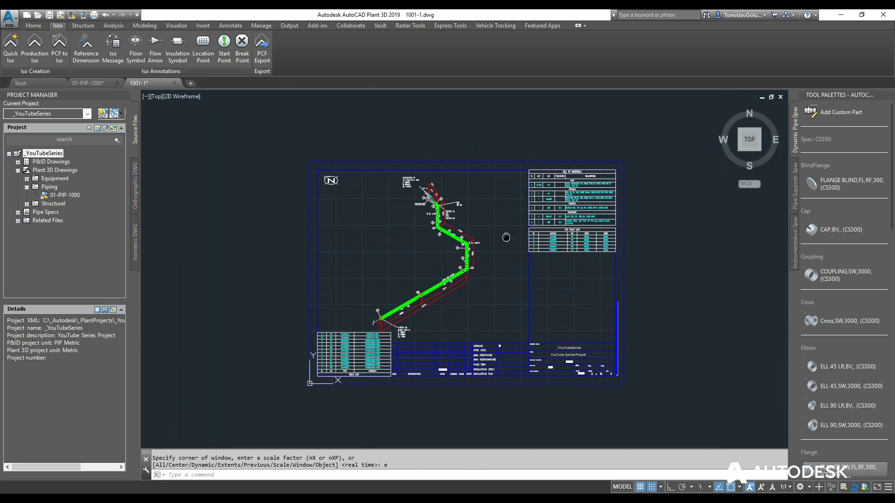
{"action": "scroll", "coordinate": [597, 188], "scroll_direction": "up", "scroll_amount": 4}
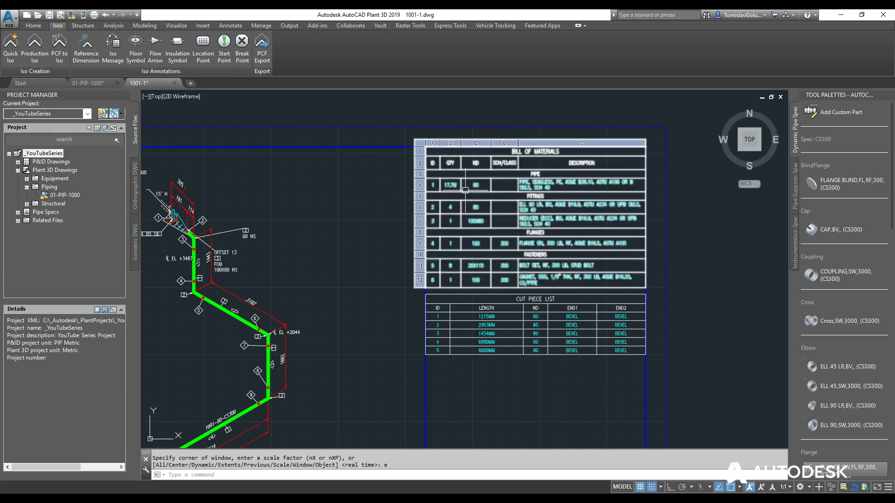
- Inspect the Bill of Materials and title block, then close the 1001-1 drawing
{"action": "left_click", "coordinate": [632, 259]}
{"action": "key", "text": "Escape"}
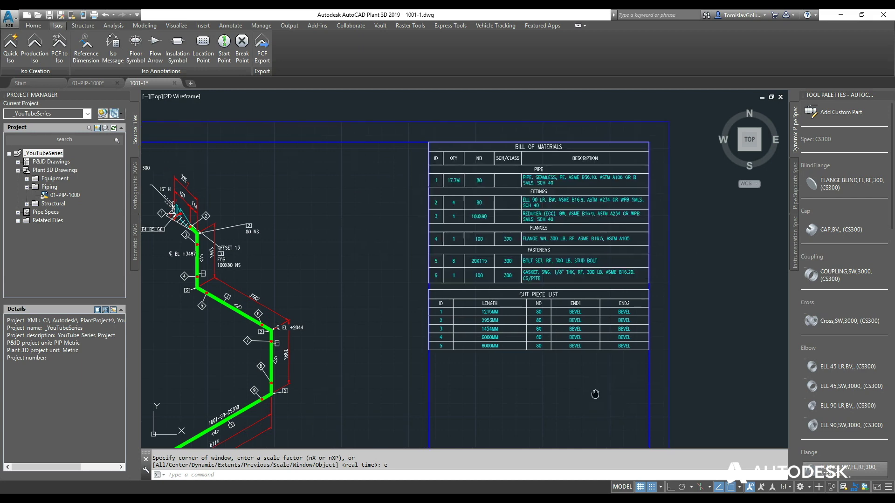
{"action": "mouse_move", "coordinate": [593, 391]}
{"action": "middle_mouse_down"}
{"action": "mouse_move", "coordinate": [565, 254]}
{"action": "mouse_move", "coordinate": [469, 245]}
{"action": "middle_mouse_up"}
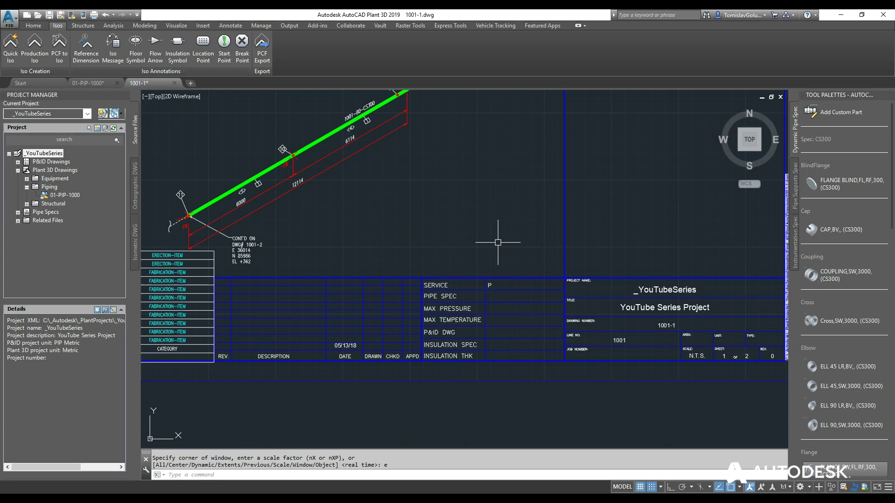
{"action": "middle_click_drag", "start_coordinate": [498, 242], "coordinate": [478, 237]}
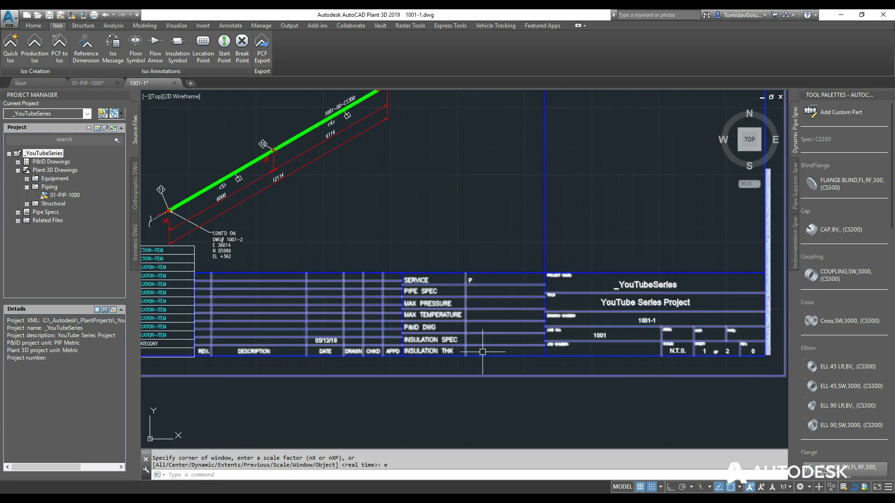
{"action": "mouse_move", "coordinate": [540, 370]}
{"action": "middle_mouse_down"}
{"action": "mouse_move", "coordinate": [463, 360]}
{"action": "mouse_move", "coordinate": [470, 356]}
{"action": "middle_mouse_up"}
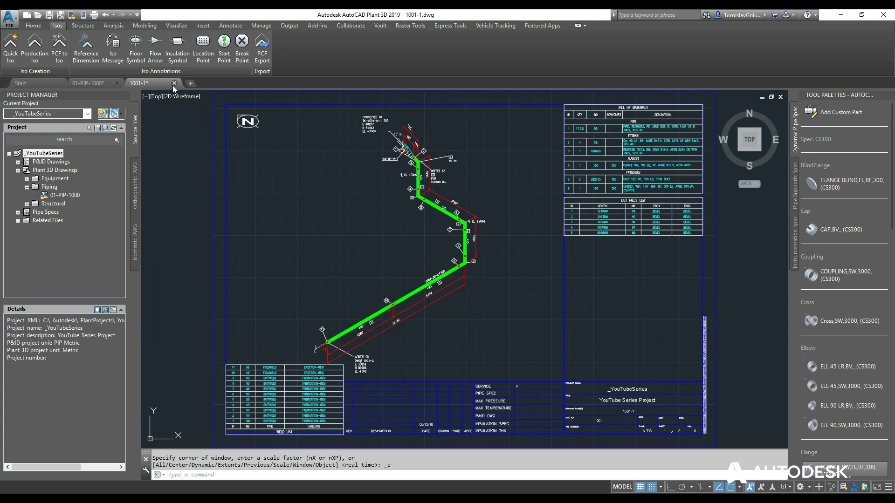
{"action": "left_click", "coordinate": [174, 83]}
- Close the 1001-1 isometric, orbit to the green exchangers and pick their vertical pipe
{"action": "left_click", "coordinate": [440, 277]}
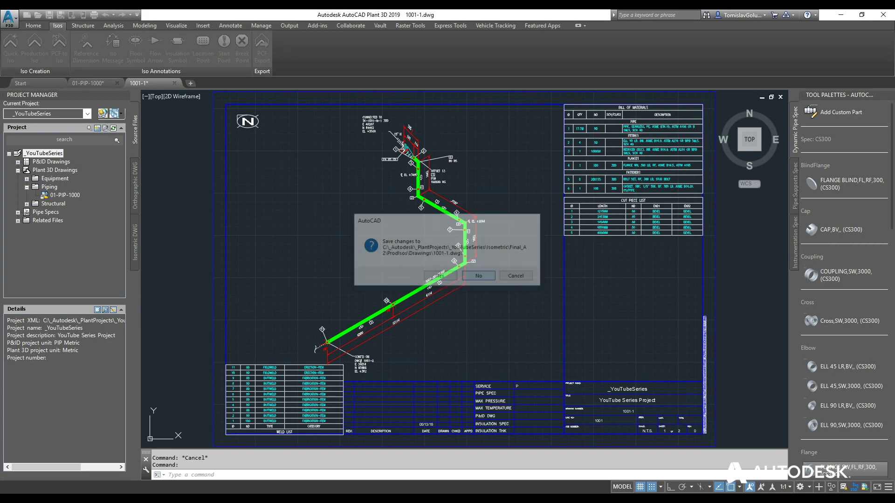
{"action": "scroll", "coordinate": [493, 317], "scroll_direction": "up", "scroll_amount": 10}
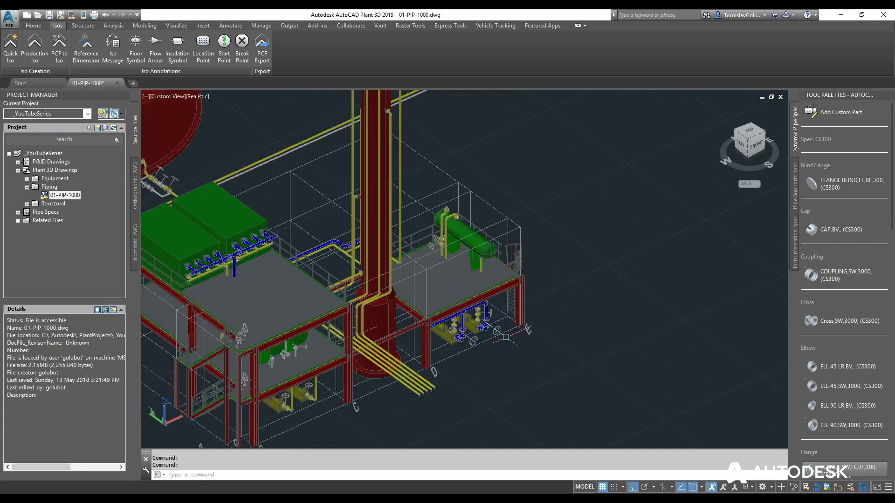
{"action": "middle_click_drag", "start_coordinate": [477, 335], "coordinate": [563, 303], "text": "shift"}
{"action": "scroll", "coordinate": [408, 206], "scroll_direction": "up", "scroll_amount": 8}
{"action": "scroll", "coordinate": [407, 206], "scroll_direction": "down", "scroll_amount": 5}
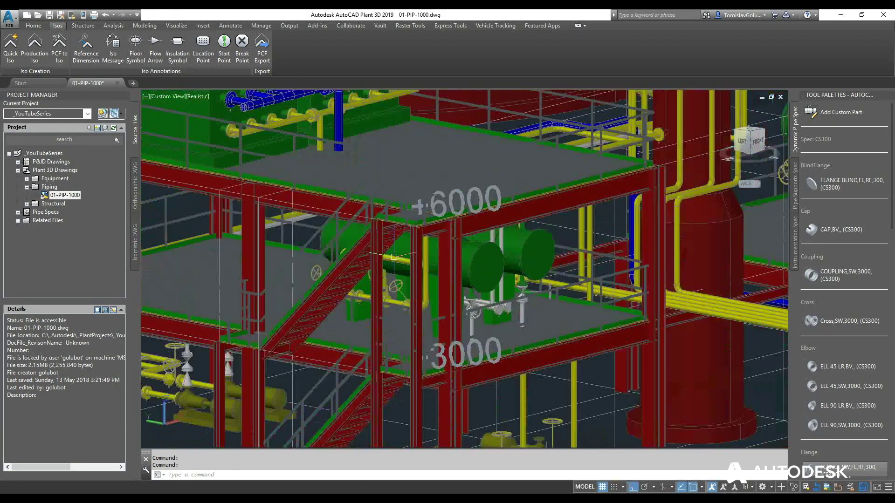
{"action": "middle_click_drag", "start_coordinate": [408, 206], "coordinate": [350, 255], "text": "shift"}
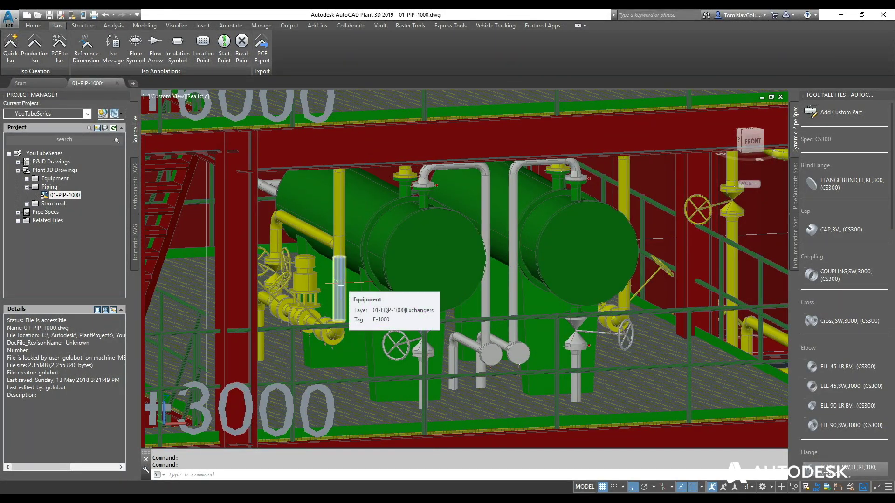
{"action": "left_click", "coordinate": [340, 284]}
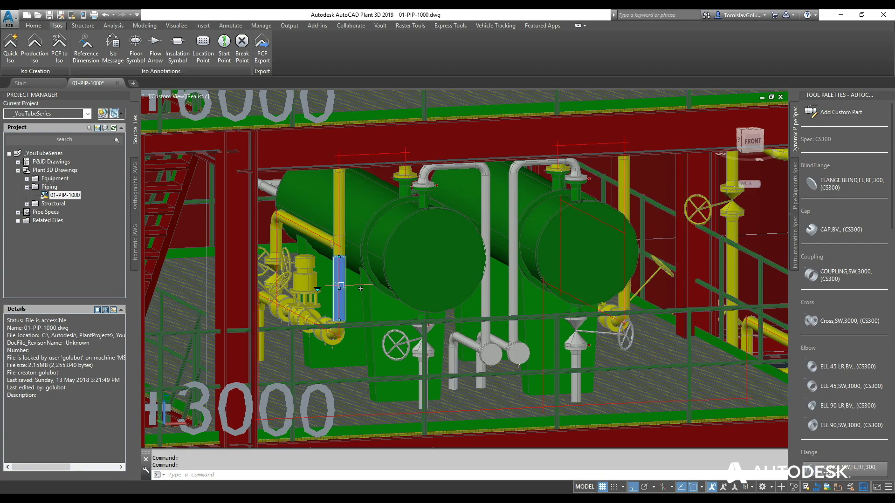
- Inspect the picked pipe's properties to identify its line
{"action": "right_click", "coordinate": [345, 273]}
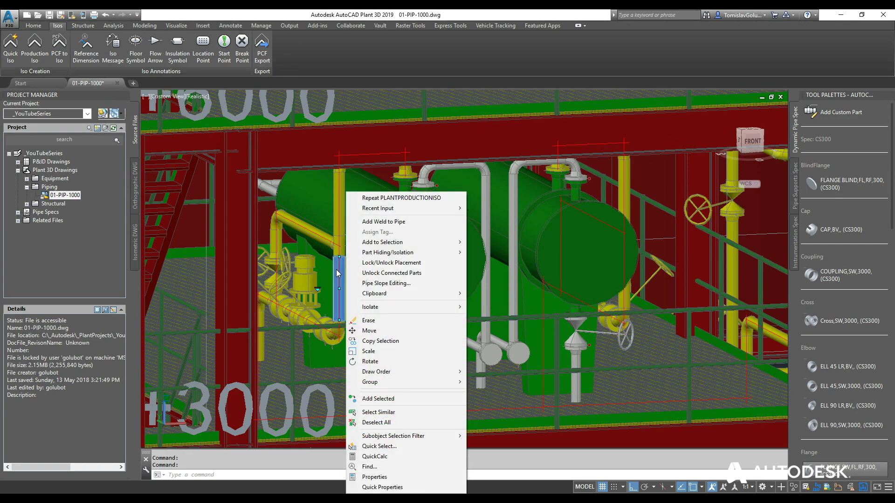
{"action": "left_click", "coordinate": [336, 270]}
{"action": "scroll", "coordinate": [341, 273], "scroll_direction": "up", "scroll_amount": 3}
{"action": "right_click", "coordinate": [347, 264]}
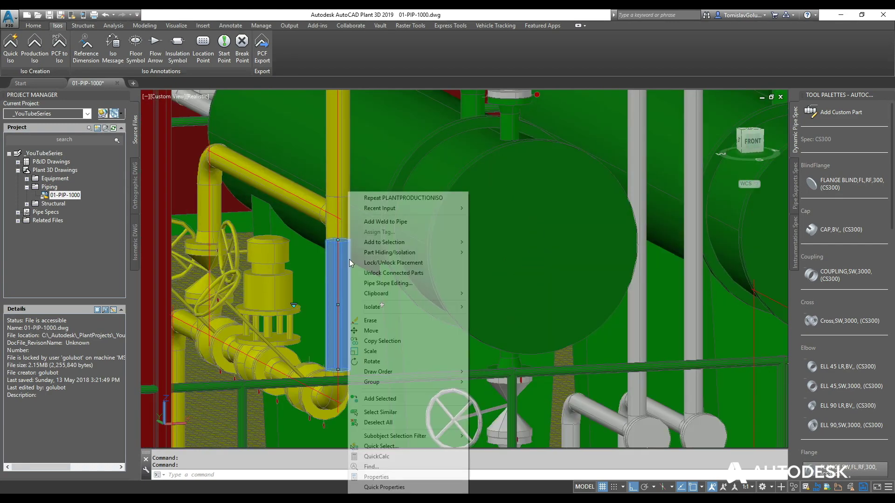
{"action": "left_click", "coordinate": [394, 475]}
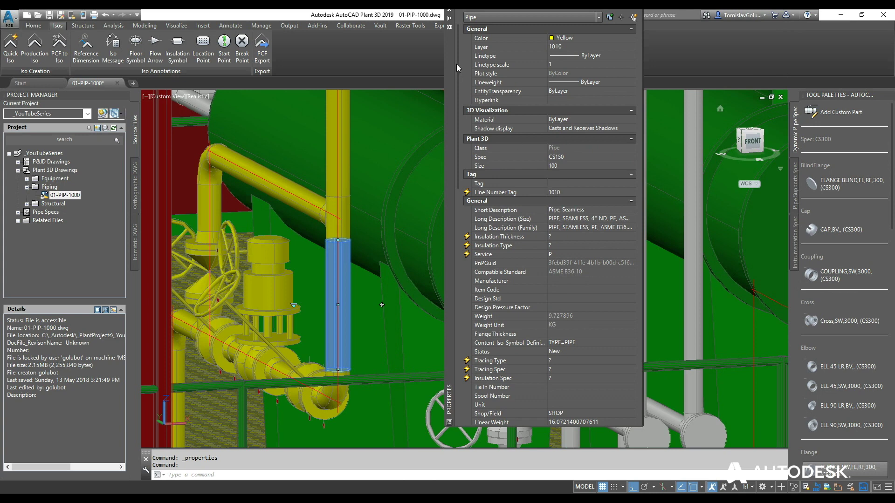
{"action": "left_click", "coordinate": [449, 11]}
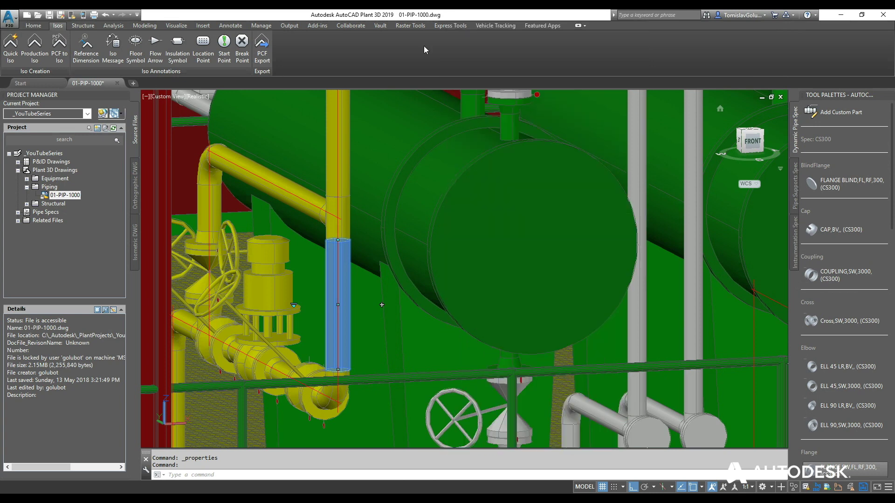
- Create the Final_A2 production isometric for line 1010, letting it process in the background
{"action": "left_click", "coordinate": [34, 54]}
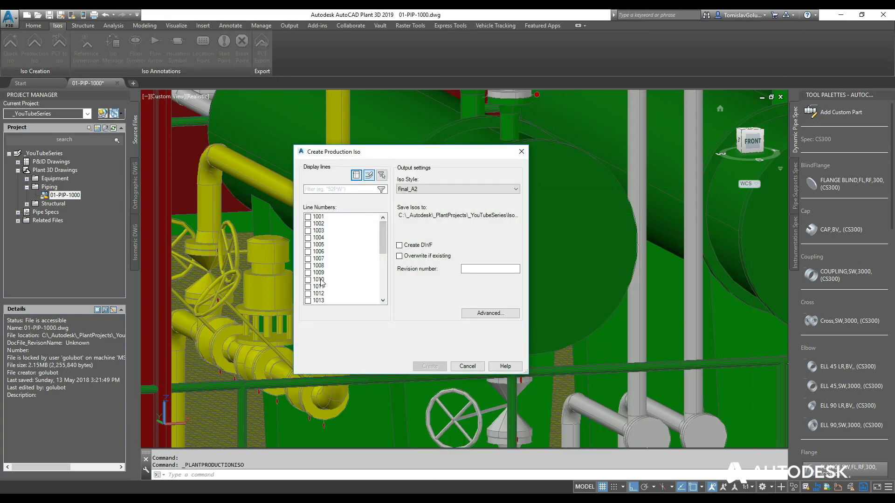
{"action": "left_click", "coordinate": [308, 280]}
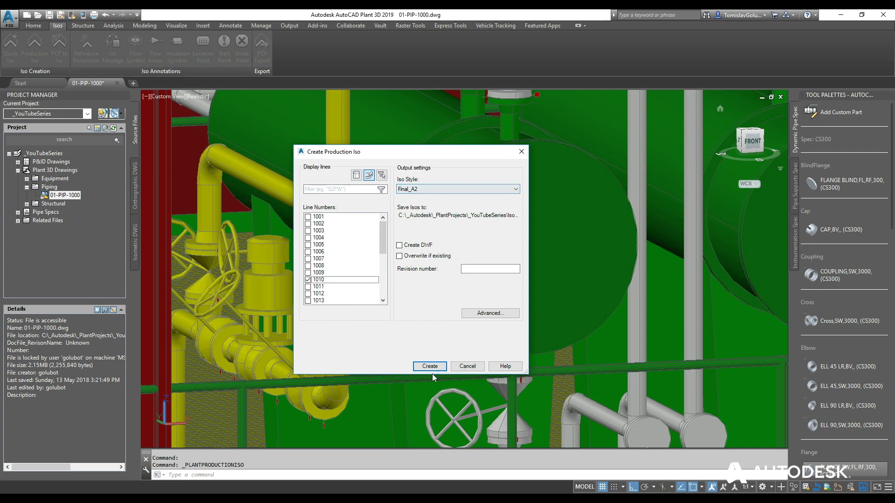
{"action": "left_click", "coordinate": [431, 367]}
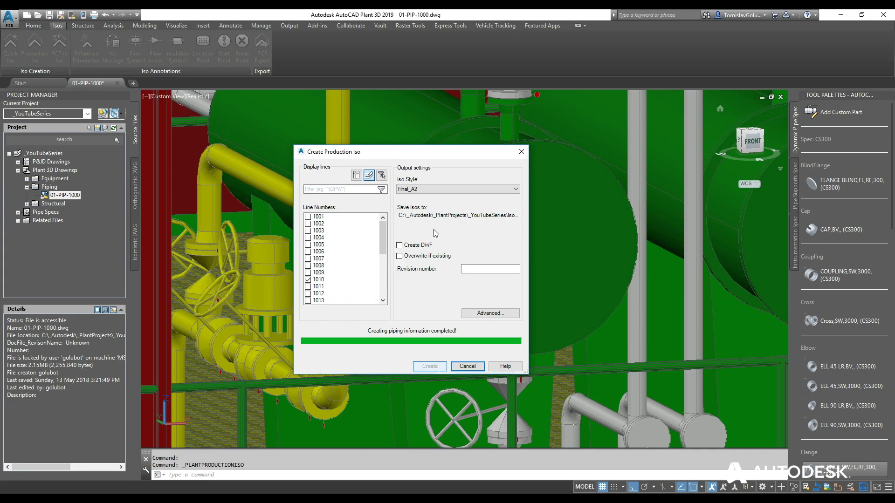
{"action": "scroll", "coordinate": [434, 230], "scroll_direction": "down", "scroll_amount": 8}
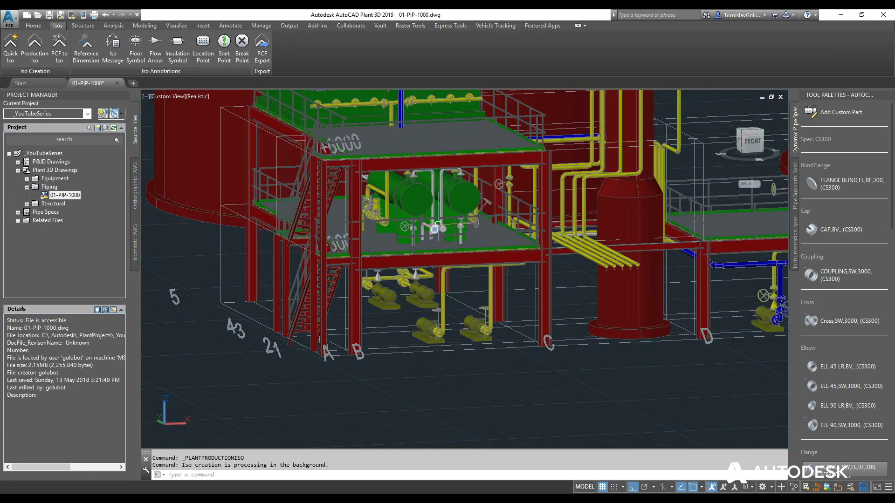
- Unload the 01-STR-1000 steel structure xref via XREF
{"action": "type", "text": "xref"}
{"action": "key", "text": "Return"}
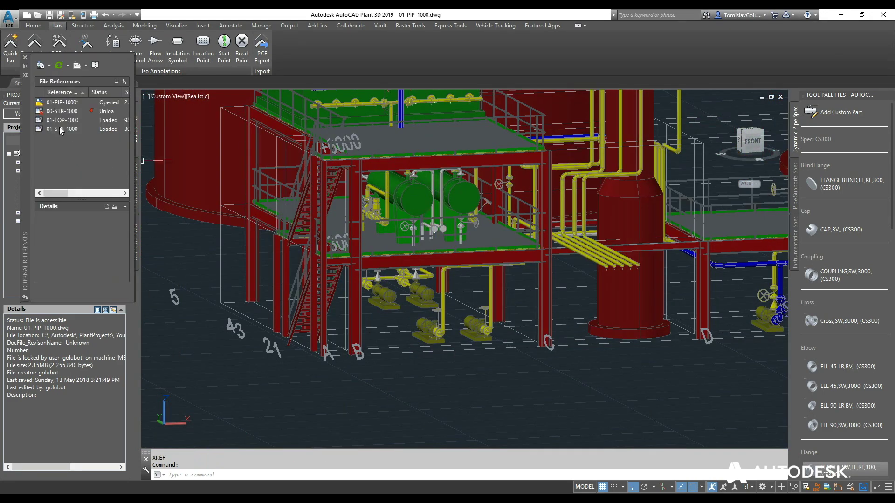
{"action": "right_click", "coordinate": [60, 128]}
{"action": "left_click", "coordinate": [68, 157]}
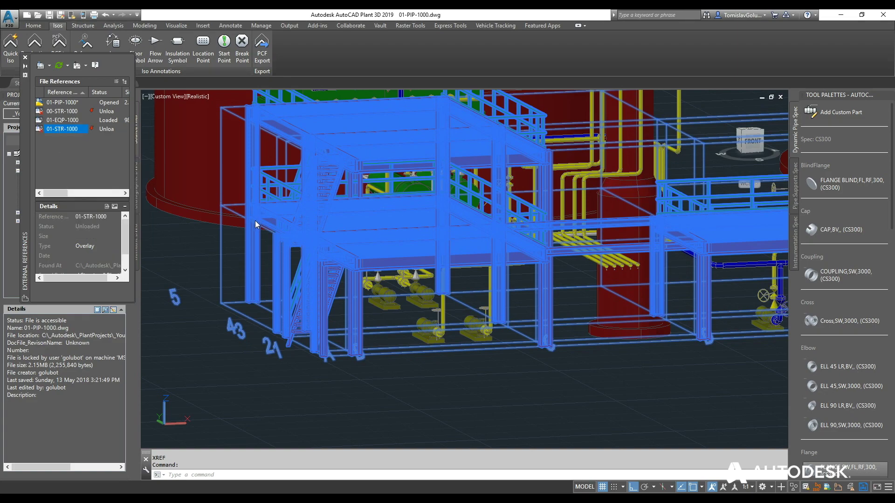
{"action": "scroll", "coordinate": [299, 228], "scroll_direction": "up", "scroll_amount": 4}
{"action": "middle_click_drag", "start_coordinate": [299, 229], "coordinate": [364, 276], "text": "shift"}
{"action": "left_click", "coordinate": [34, 26]}
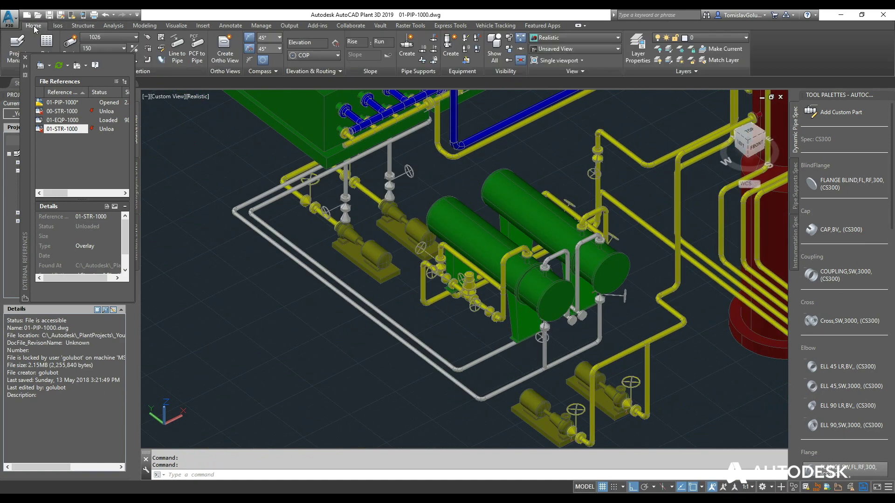
- Freeze layers 1001–1009_Fastener and 1011–1032_Fastener in Layer Properties
{"action": "left_click", "coordinate": [630, 53]}
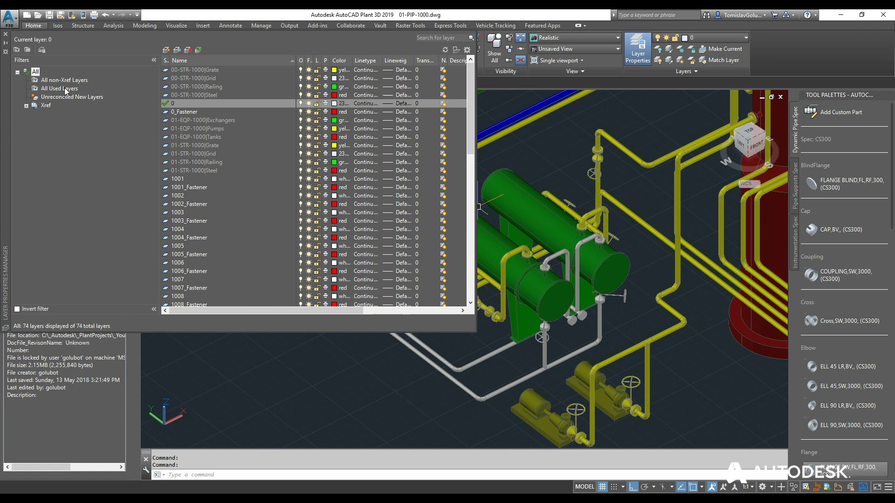
{"action": "left_click", "coordinate": [223, 178]}
{"action": "scroll", "coordinate": [233, 186], "scroll_direction": "down", "scroll_amount": 3}
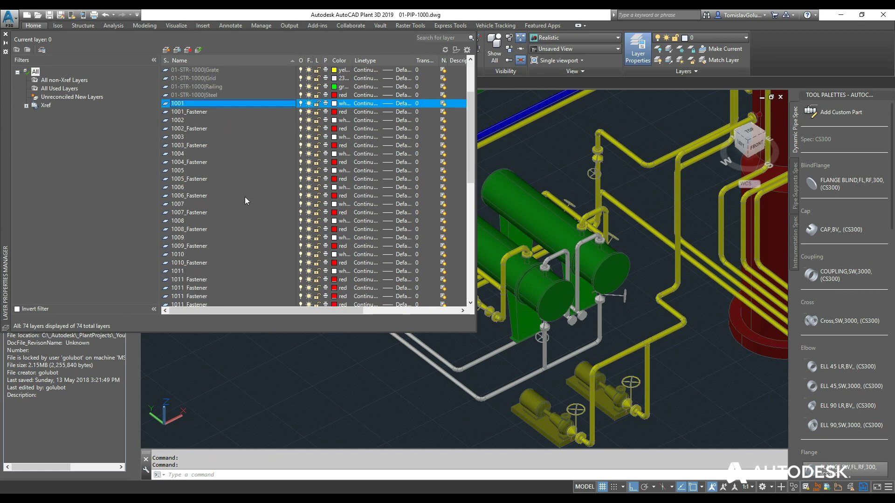
{"action": "left_click", "coordinate": [219, 245], "text": "shift"}
{"action": "left_click", "coordinate": [307, 229]}
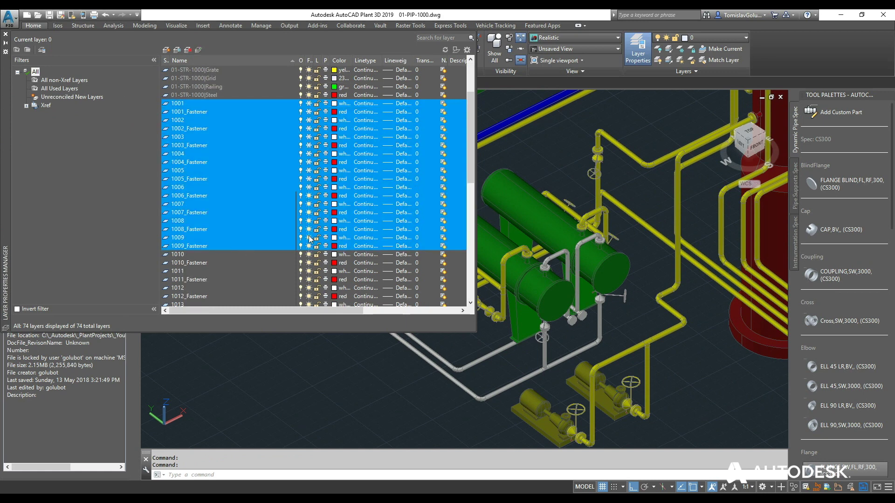
{"action": "scroll", "coordinate": [242, 186], "scroll_direction": "down", "scroll_amount": 4}
{"action": "left_click", "coordinate": [228, 170]}
{"action": "scroll", "coordinate": [247, 223], "scroll_direction": "down", "scroll_amount": 8}
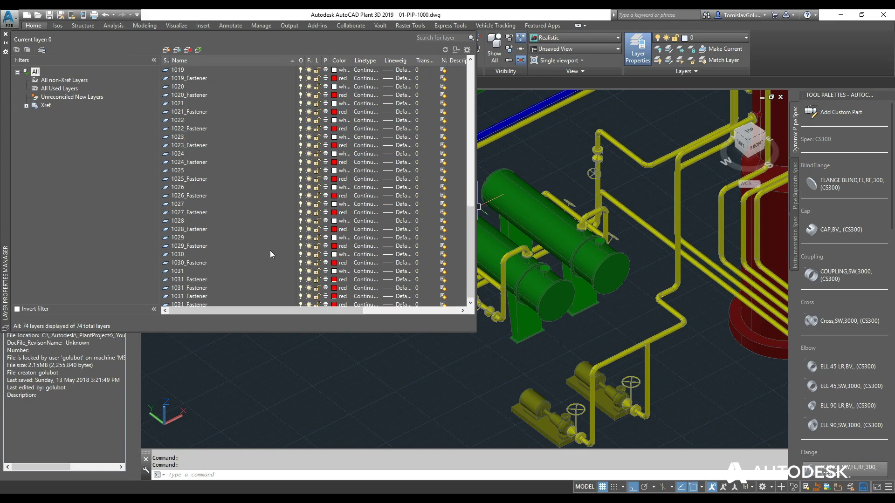
{"action": "left_click", "coordinate": [236, 289], "text": "shift"}
{"action": "left_click", "coordinate": [308, 288]}
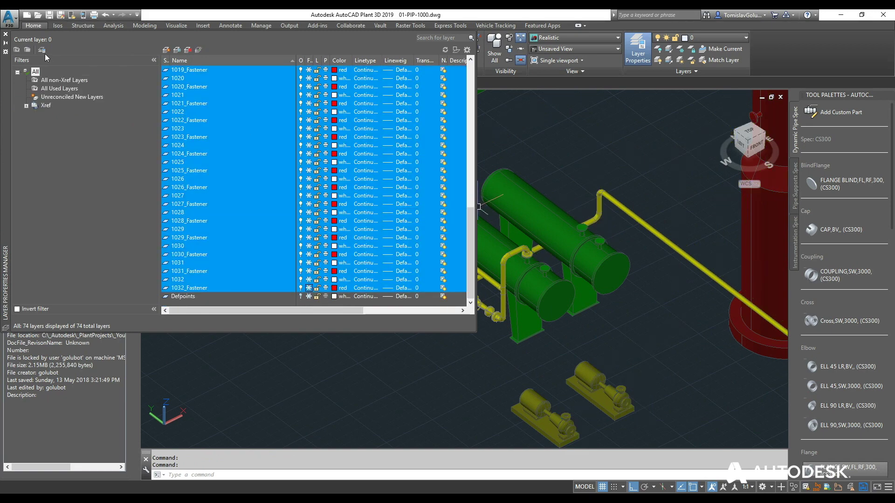
{"action": "left_click", "coordinate": [5, 34]}
- Orbit around the remaining line 1010 piping and close the External References palette
{"action": "middle_click_drag", "start_coordinate": [321, 177], "coordinate": [478, 229], "text": "shift"}
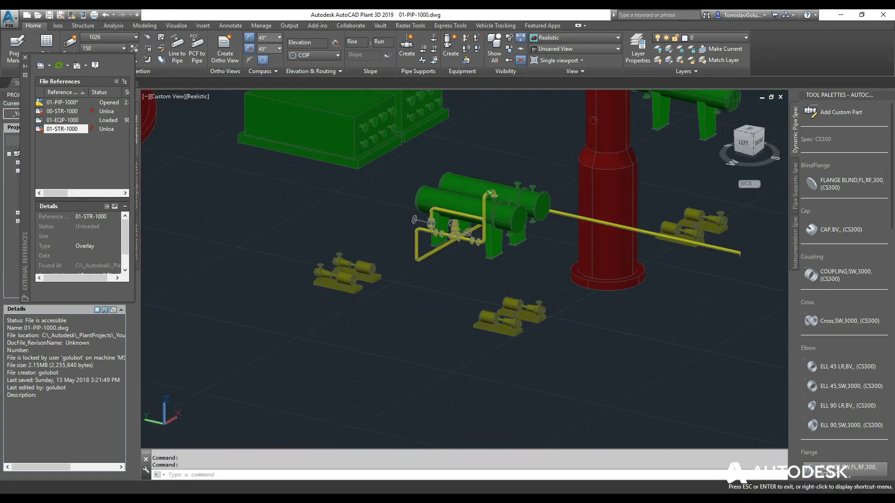
{"action": "scroll", "coordinate": [478, 229], "scroll_direction": "up", "scroll_amount": 4}
{"action": "scroll", "coordinate": [478, 228], "scroll_direction": "up", "scroll_amount": 2}
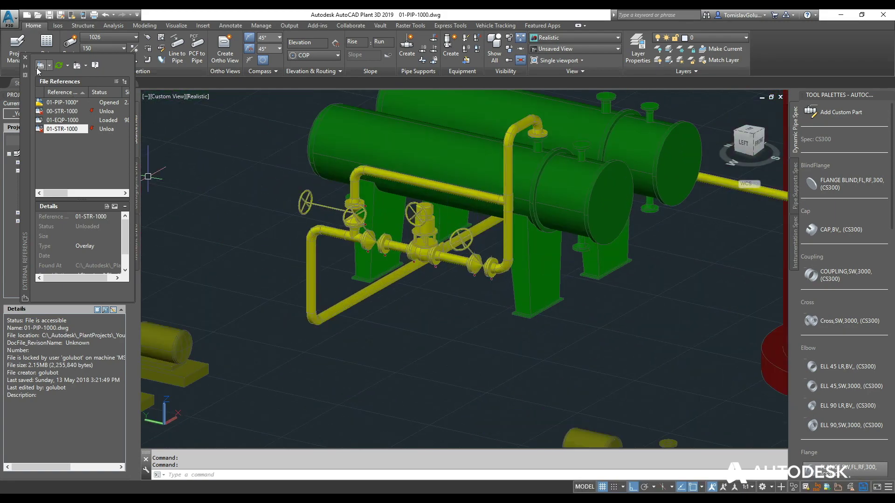
{"action": "left_click", "coordinate": [24, 58]}
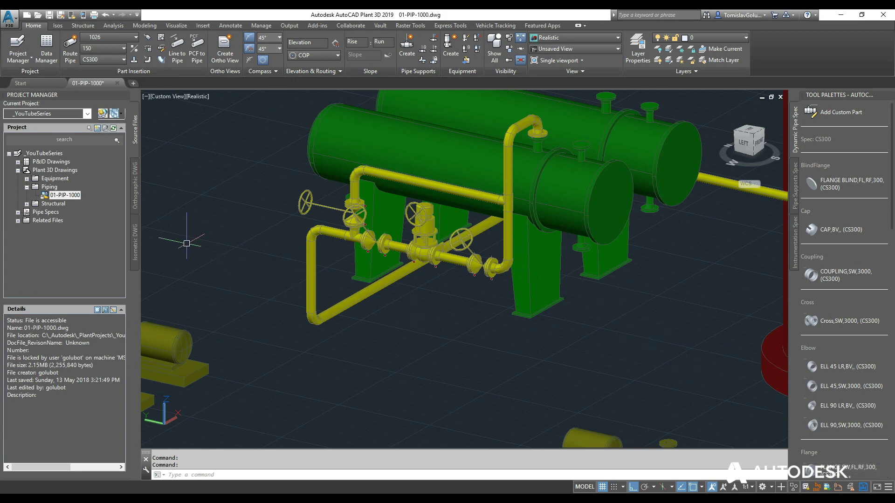
- Check the Isometric DWG tab for line 1010's existing isometrics and frame the exchangers
{"action": "left_click", "coordinate": [135, 237]}
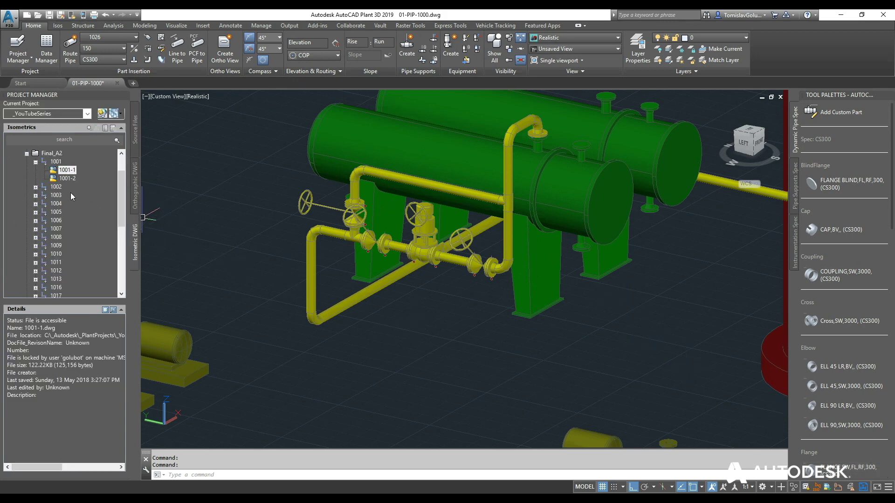
{"action": "scroll", "coordinate": [71, 192], "scroll_direction": "up", "scroll_amount": 2}
{"action": "left_click", "coordinate": [35, 204]}
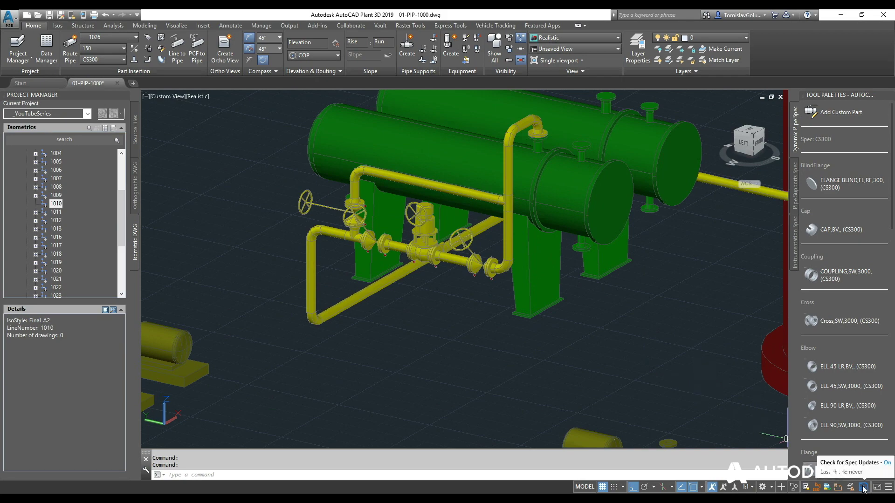
{"action": "scroll", "coordinate": [588, 365], "scroll_direction": "down", "scroll_amount": 3}
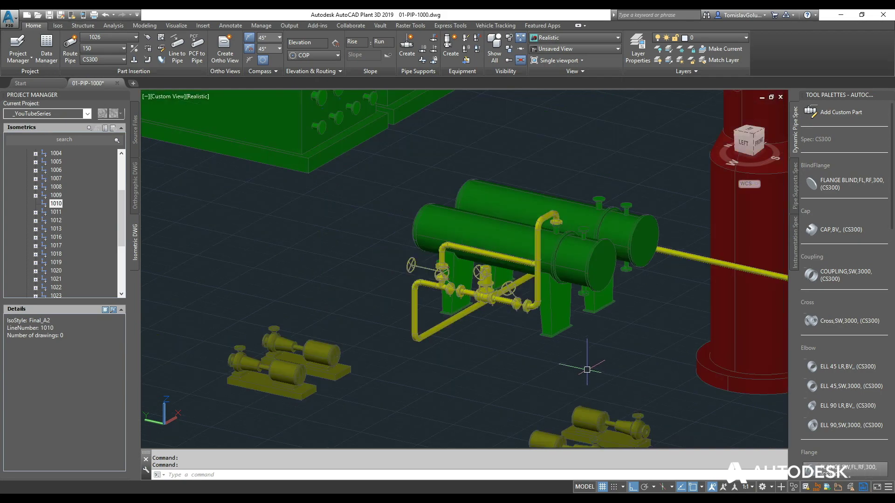
{"action": "middle_click_drag", "start_coordinate": [588, 365], "coordinate": [561, 363]}
{"action": "scroll", "coordinate": [466, 329], "scroll_direction": "up", "scroll_amount": 3}
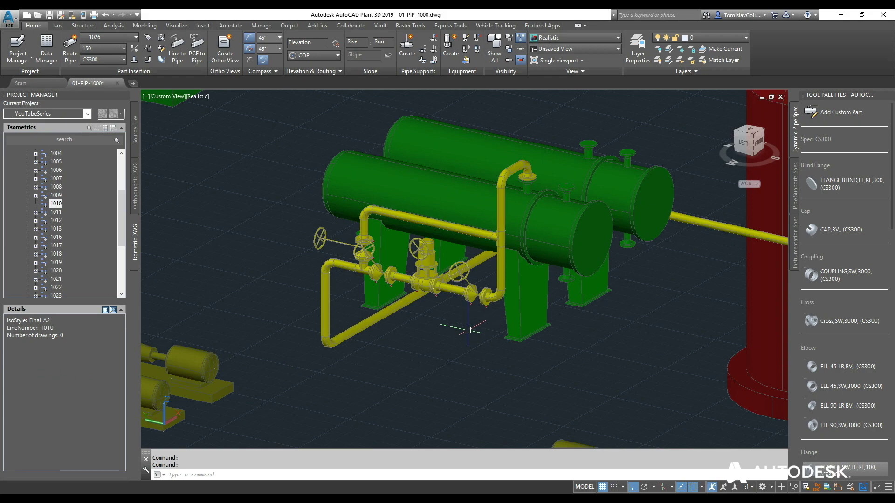
{"action": "middle_click_drag", "start_coordinate": [466, 329], "coordinate": [484, 355], "text": "shift"}
{"action": "scroll", "coordinate": [485, 355], "scroll_direction": "up", "scroll_amount": 2}
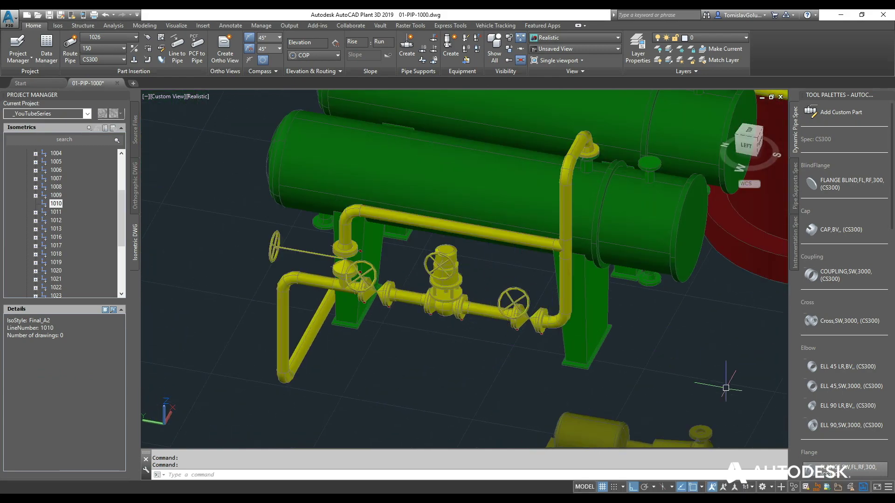
- Launch a Final_A2 production isometric for line 1010
{"action": "left_click", "coordinate": [55, 28]}
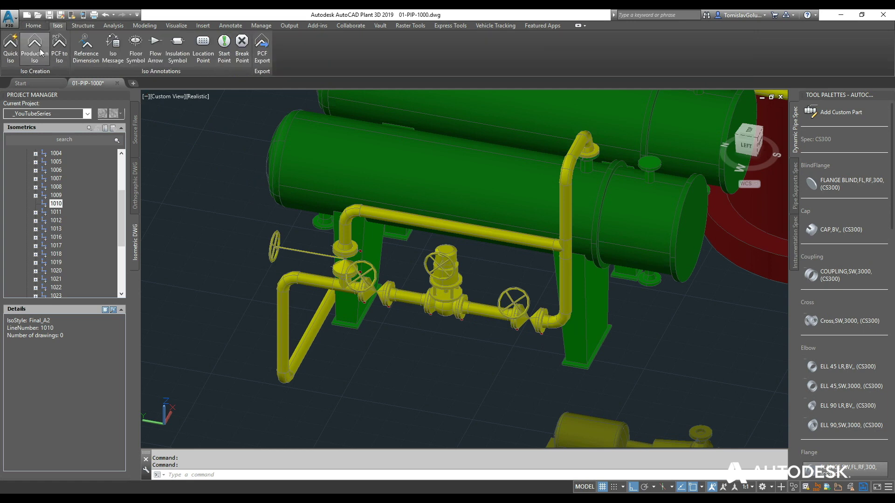
{"action": "left_click", "coordinate": [35, 46]}
{"action": "left_click", "coordinate": [307, 280]}
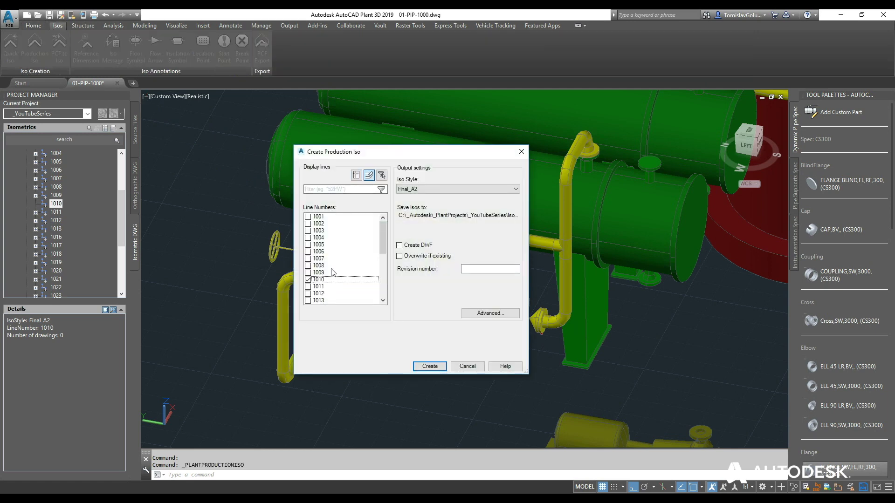
{"action": "left_click", "coordinate": [425, 367]}
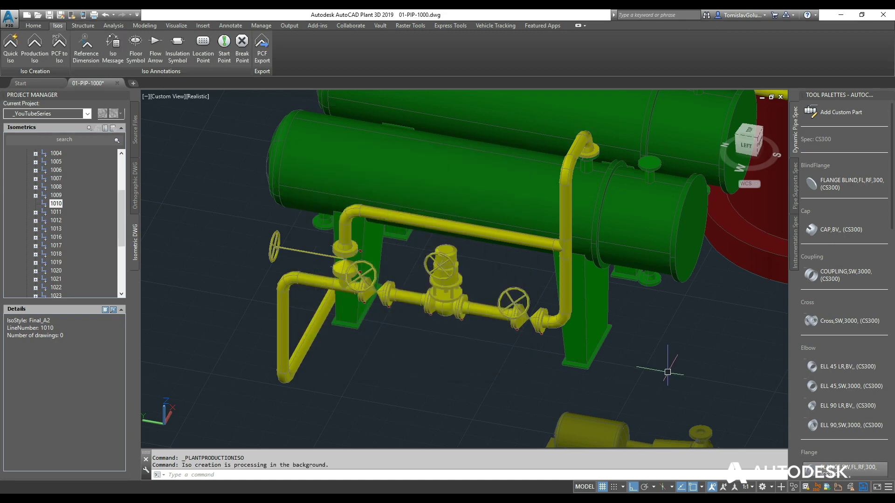
- Orbit and zoom down to a low side view of the valves
{"action": "middle_click_drag", "start_coordinate": [667, 372], "coordinate": [620, 352]}
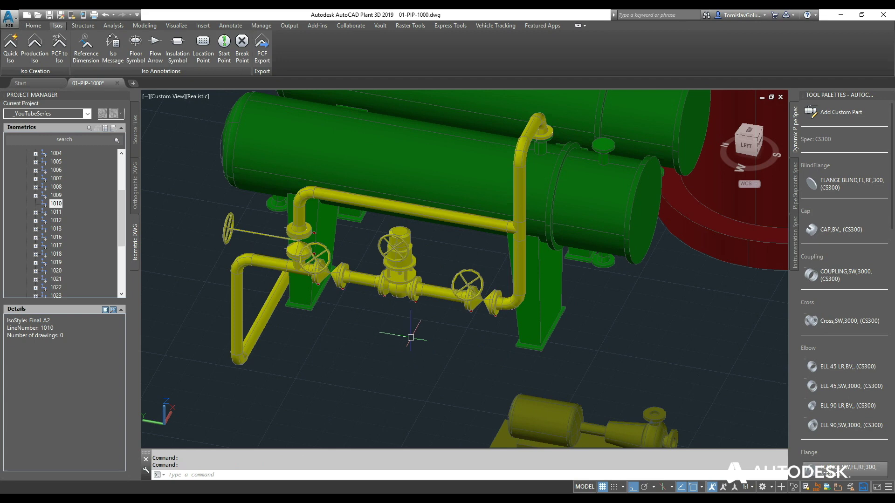
{"action": "middle_click_drag", "start_coordinate": [439, 329], "coordinate": [459, 326], "text": "shift"}
{"action": "left_click", "coordinate": [748, 139]}
{"action": "scroll", "coordinate": [409, 300], "scroll_direction": "up", "scroll_amount": 15}
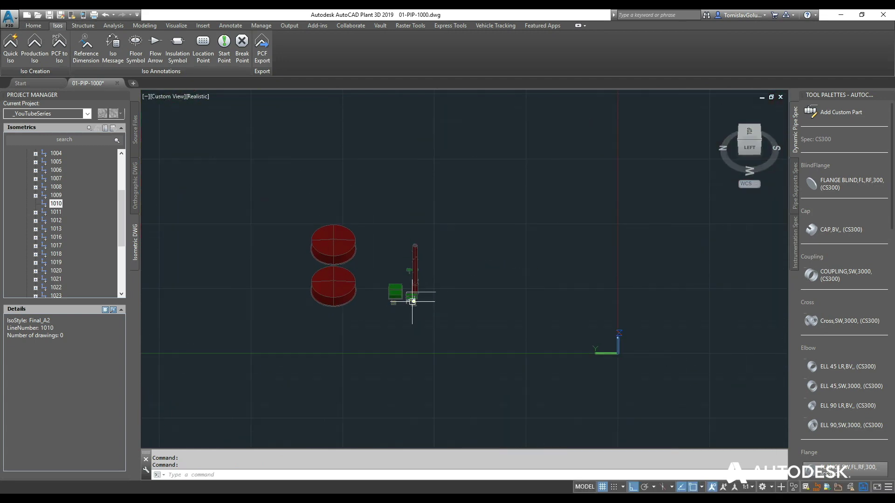
{"action": "scroll", "coordinate": [475, 260], "scroll_direction": "up", "scroll_amount": 3}
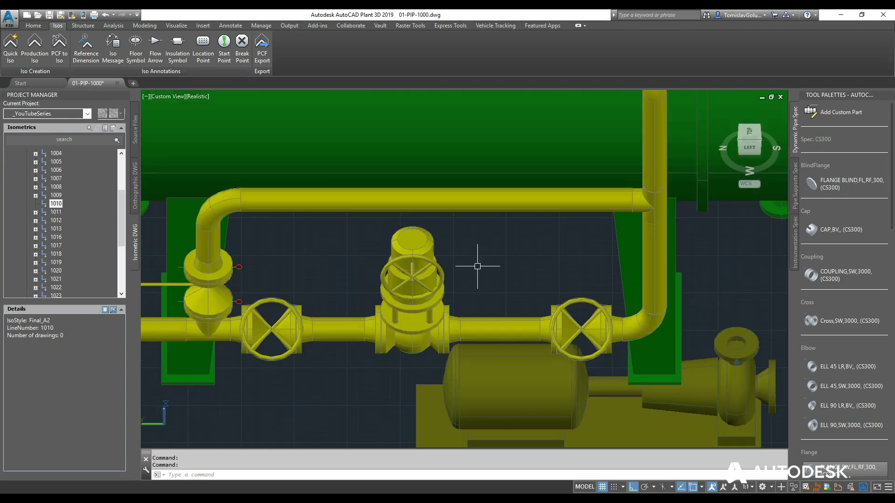
{"action": "middle_click_drag", "start_coordinate": [475, 260], "coordinate": [474, 225], "text": "shift"}
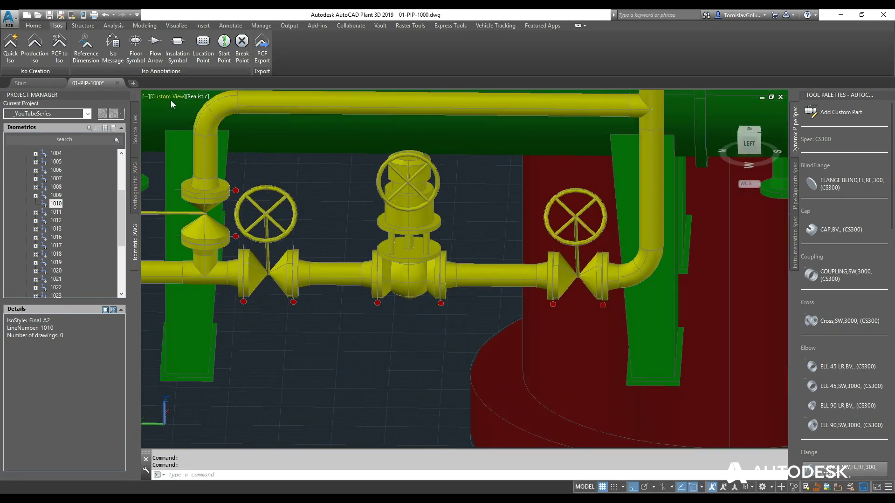
- Switch the model to 2D Wireframe and a left-side view
{"action": "left_click", "coordinate": [193, 97]}
{"action": "left_click", "coordinate": [203, 120]}
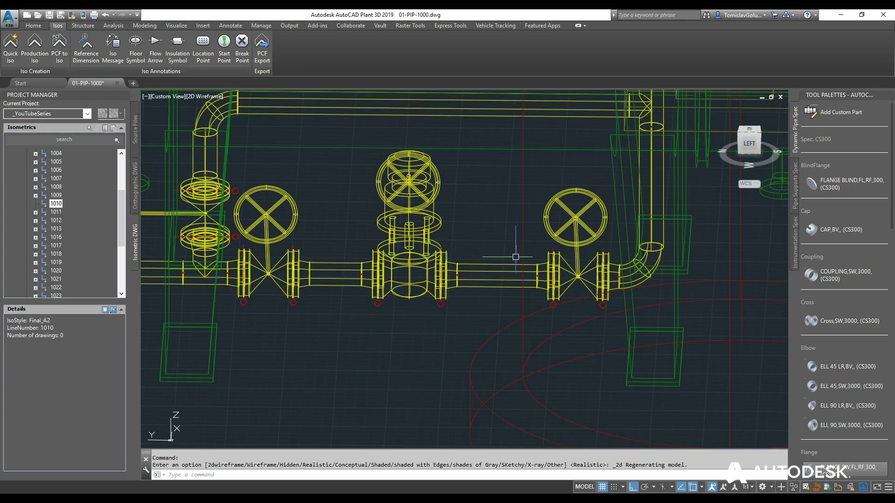
{"action": "middle_click_drag", "start_coordinate": [516, 253], "coordinate": [443, 253]}
{"action": "scroll", "coordinate": [512, 270], "scroll_direction": "down", "scroll_amount": 2}
{"action": "scroll", "coordinate": [494, 268], "scroll_direction": "up", "scroll_amount": 6}
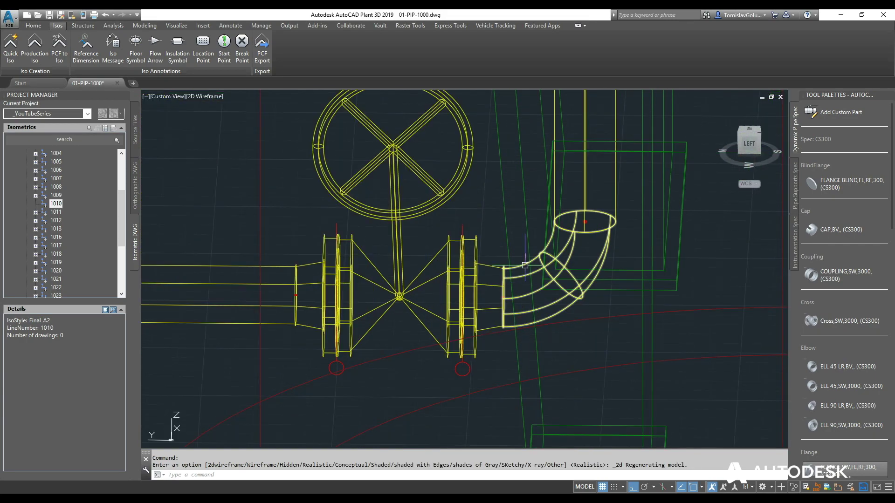
{"action": "left_click", "coordinate": [749, 134]}
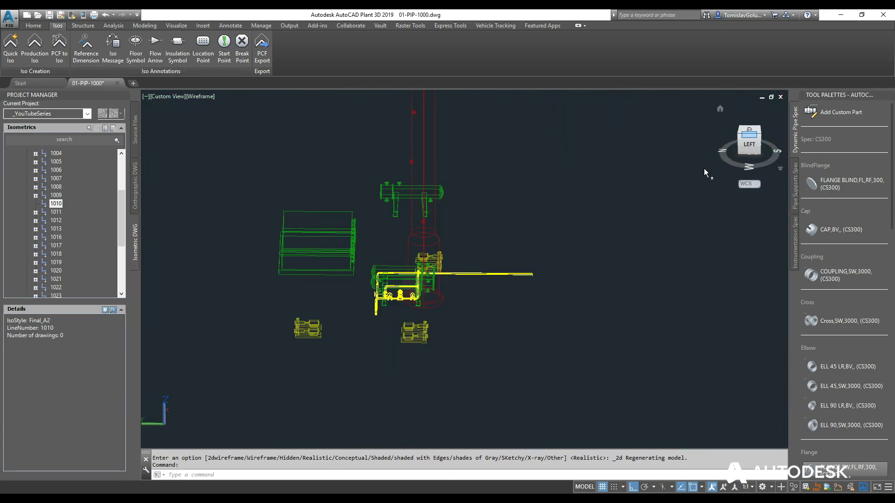
{"action": "scroll", "coordinate": [428, 297], "scroll_direction": "up", "scroll_amount": 10}
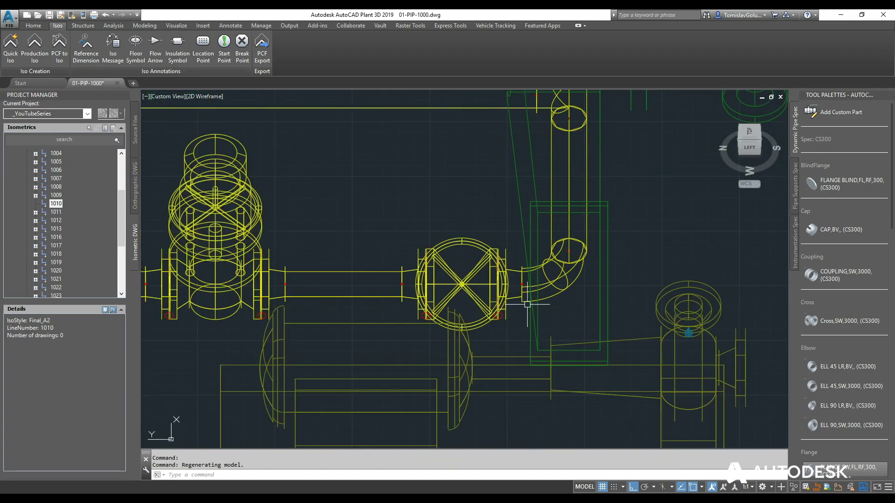
{"action": "scroll", "coordinate": [505, 254], "scroll_direction": "up", "scroll_amount": 1}
{"action": "scroll", "coordinate": [505, 268], "scroll_direction": "down", "scroll_amount": 3}
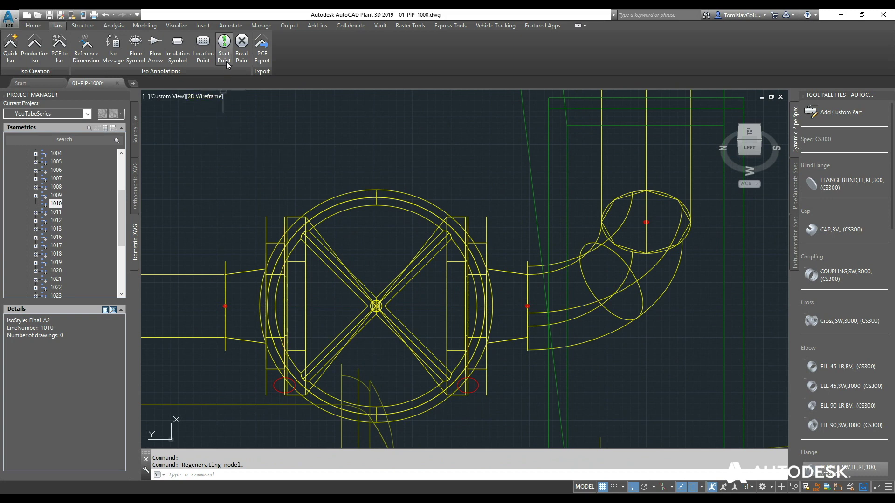
- Place a node-snapped break point beside the right-hand valve flange
{"action": "left_click", "coordinate": [242, 51]}
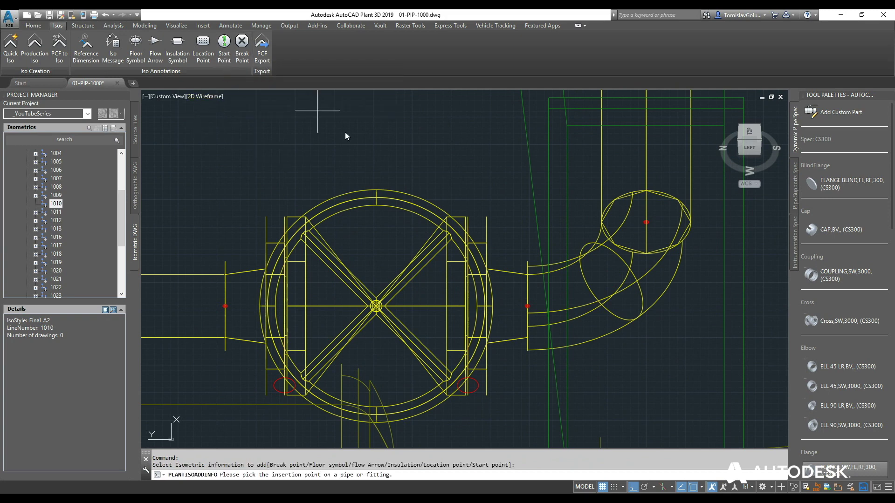
{"action": "type", "text": "node"}
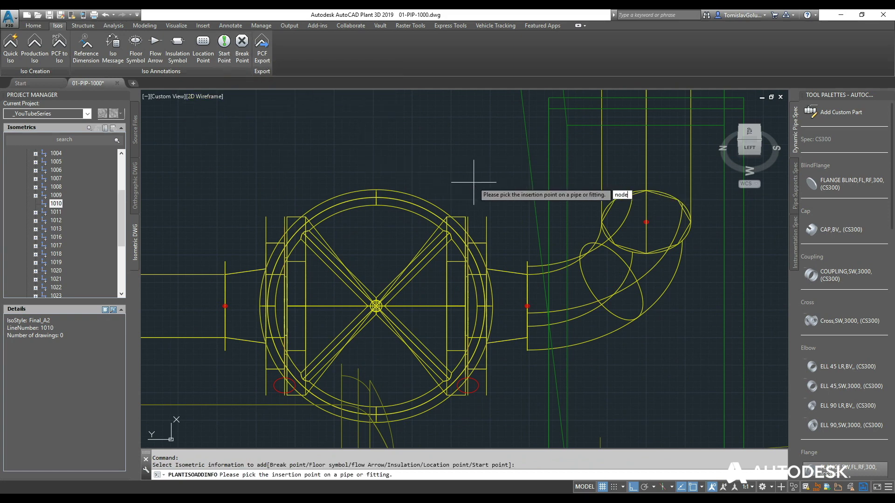
{"action": "key", "text": "Return"}
{"action": "left_click", "coordinate": [467, 306]}
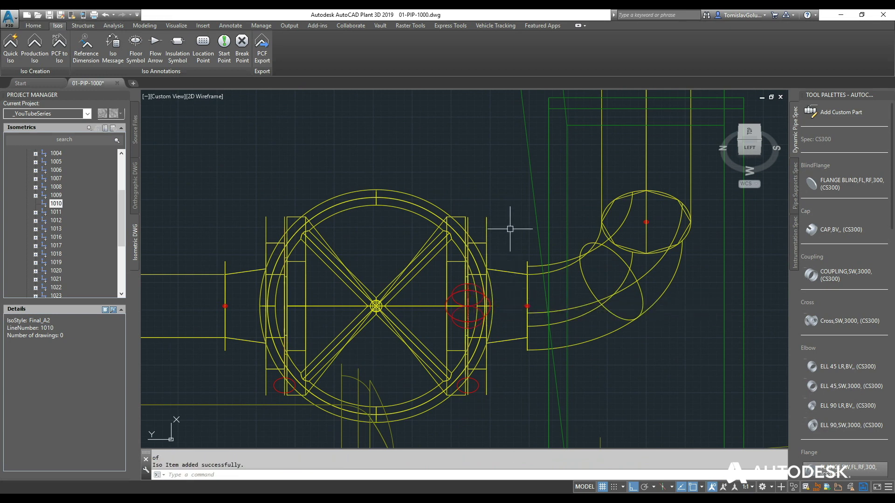
{"action": "scroll", "coordinate": [468, 293], "scroll_direction": "up", "scroll_amount": 2}
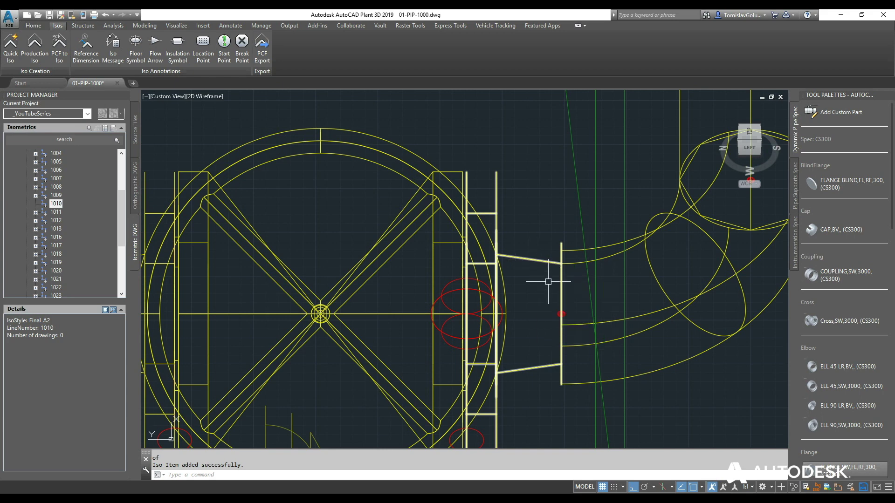
{"action": "scroll", "coordinate": [555, 275], "scroll_direction": "down", "scroll_amount": 4}
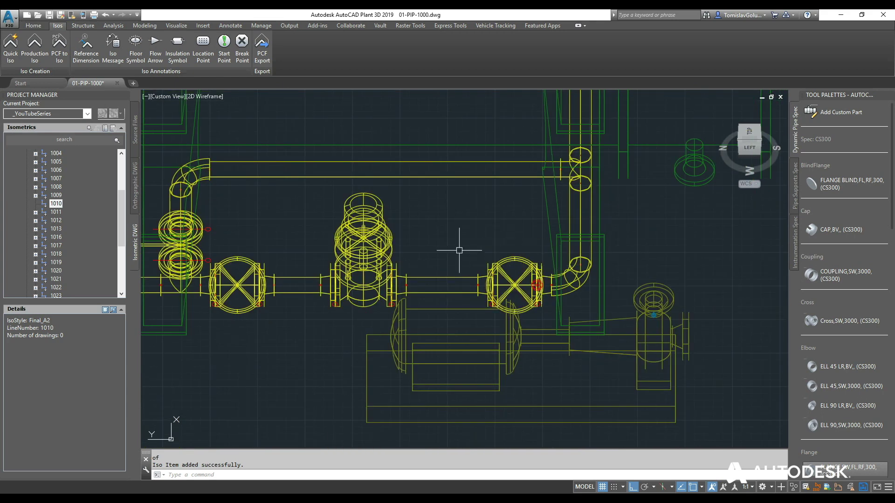
{"action": "scroll", "coordinate": [466, 247], "scroll_direction": "down", "scroll_amount": 4}
{"action": "scroll", "coordinate": [475, 265], "scroll_direction": "up", "scroll_amount": 4}
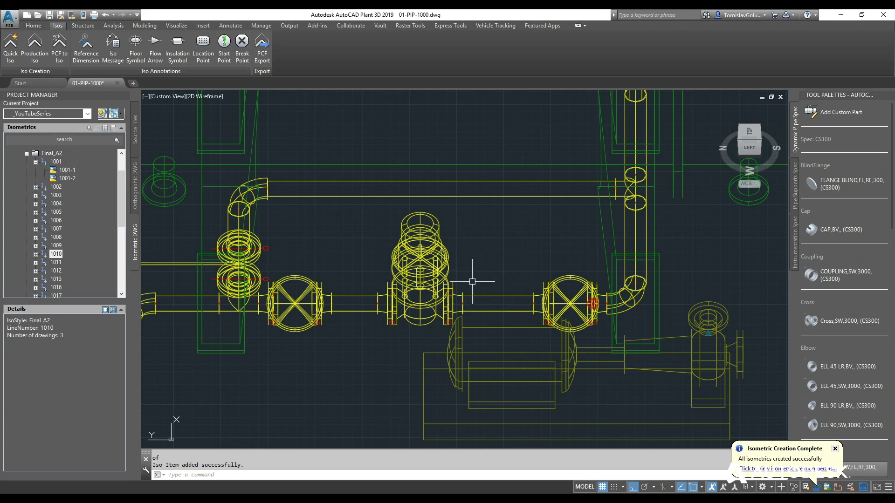
{"action": "scroll", "coordinate": [471, 271], "scroll_direction": "up", "scroll_amount": 2}
- Expand line 1010's three isometrics and place a node-snapped break point near the central valve
{"action": "left_click", "coordinate": [37, 254]}
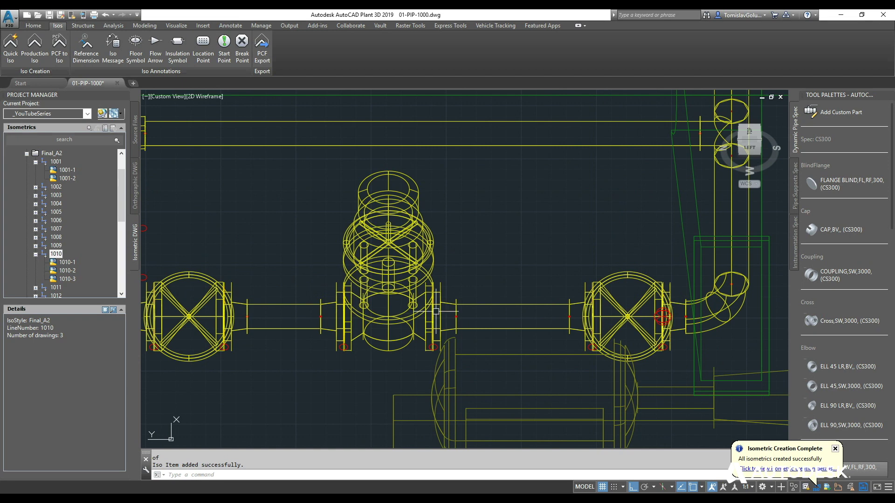
{"action": "left_click", "coordinate": [246, 57]}
{"action": "type", "text": "node"}
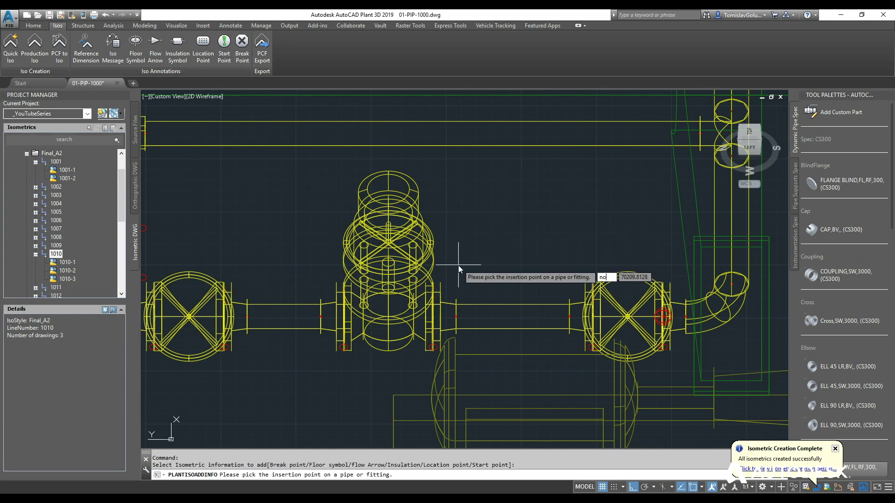
{"action": "key", "text": "Return"}
{"action": "scroll", "coordinate": [448, 302], "scroll_direction": "up", "scroll_amount": 3}
{"action": "left_click", "coordinate": [419, 322]}
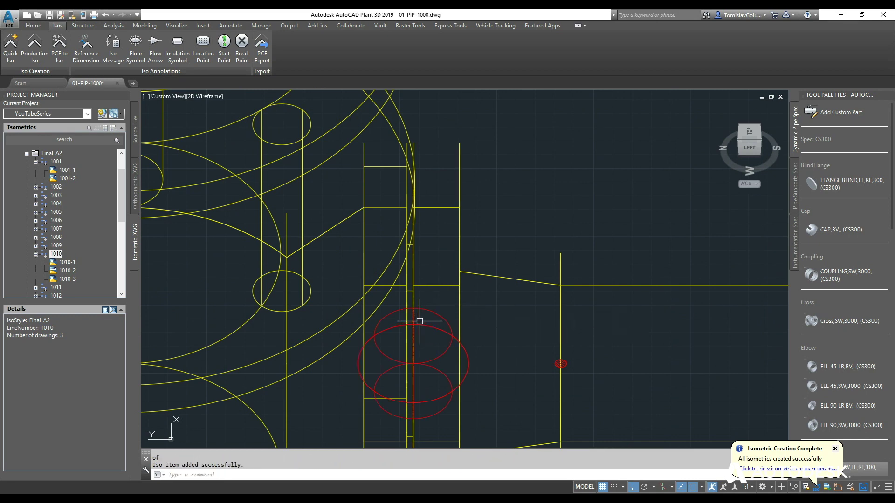
- Recentre the pipe run and switch to the Left view
{"action": "scroll", "coordinate": [419, 319], "scroll_direction": "up", "scroll_amount": 5}
{"action": "scroll", "coordinate": [500, 239], "scroll_direction": "down", "scroll_amount": 3}
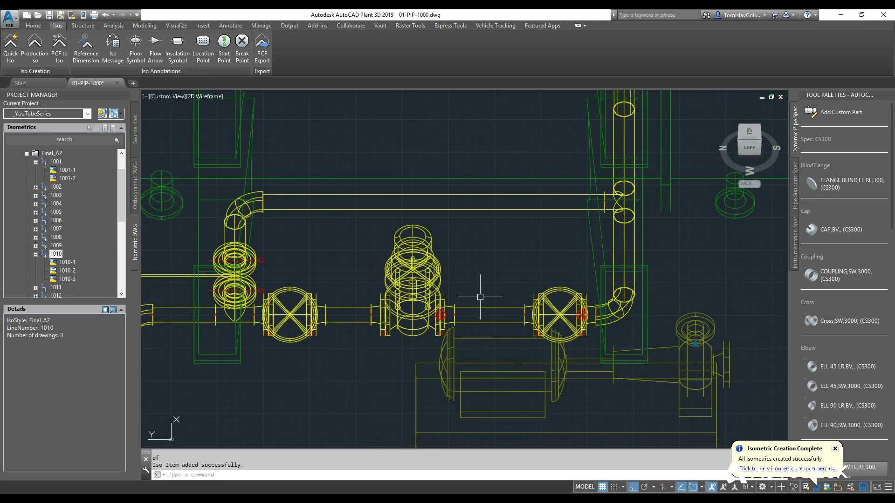
{"action": "mouse_move", "coordinate": [505, 249]}
{"action": "middle_mouse_down"}
{"action": "mouse_move", "coordinate": [515, 263]}
{"action": "mouse_move", "coordinate": [384, 253]}
{"action": "middle_mouse_up"}
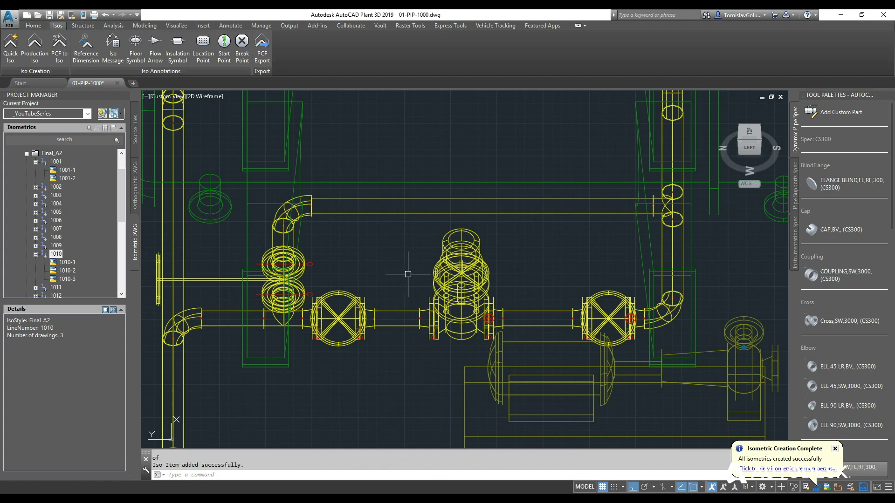
{"action": "left_click", "coordinate": [749, 148]}
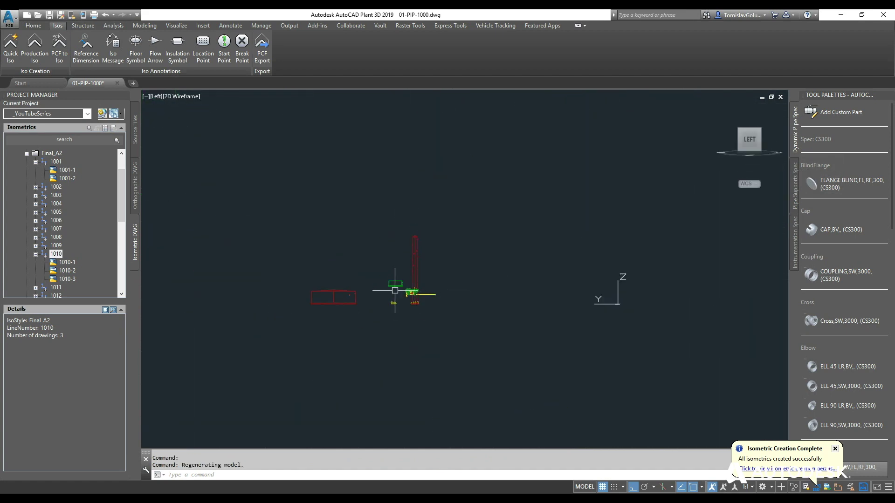
- Add a node-snapped break point beside the vertical valve
{"action": "scroll", "coordinate": [394, 290], "scroll_direction": "up", "scroll_amount": 8}
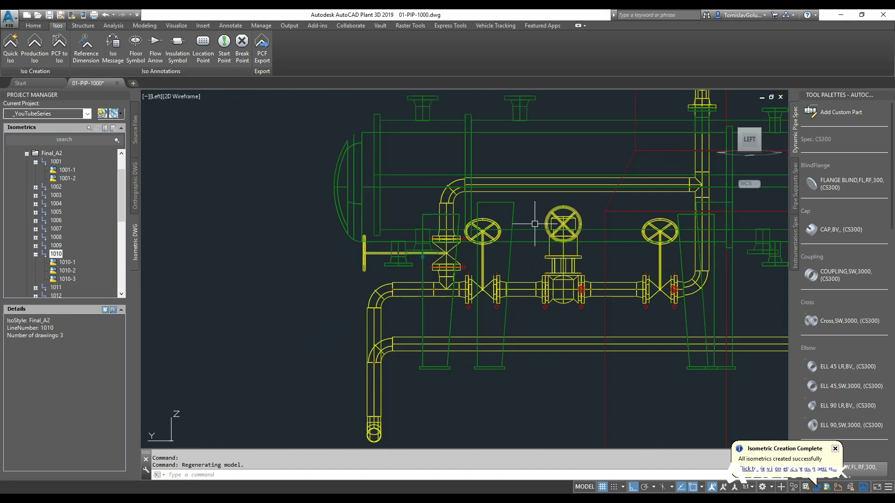
{"action": "middle_click_drag", "start_coordinate": [534, 223], "coordinate": [502, 278]}
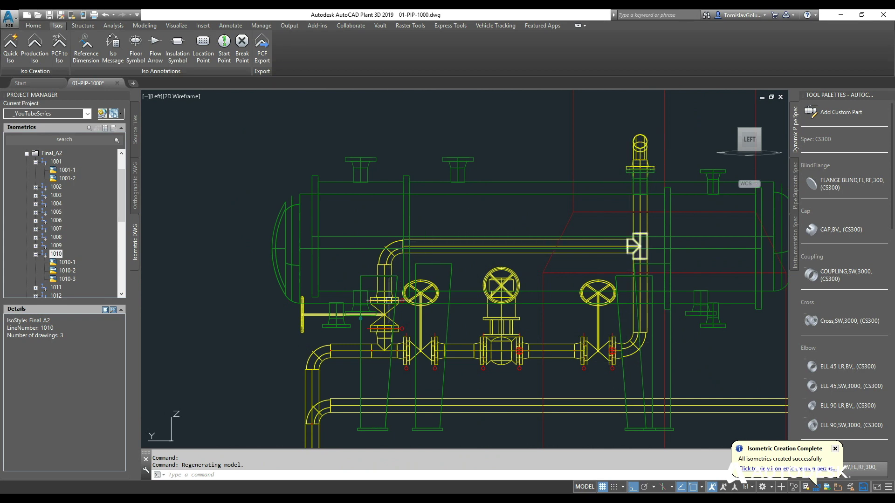
{"action": "scroll", "coordinate": [379, 298], "scroll_direction": "up", "scroll_amount": 8}
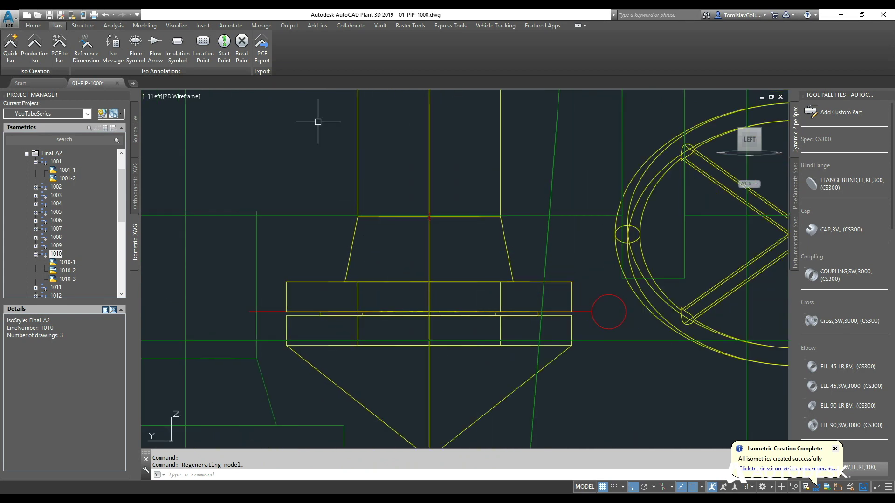
{"action": "left_click", "coordinate": [242, 47]}
{"action": "type", "text": "nod"}
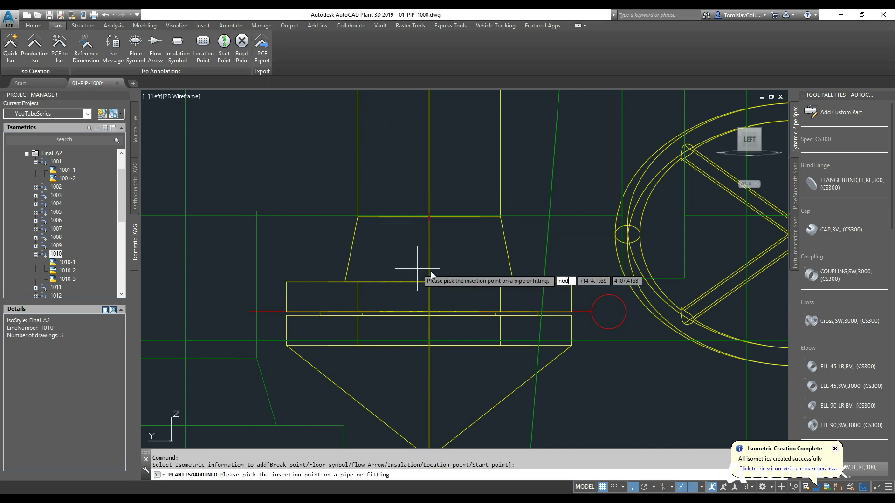
{"action": "type", "text": "e"}
{"action": "key", "text": "Return"}
{"action": "left_click", "coordinate": [451, 312]}
{"action": "scroll", "coordinate": [435, 242], "scroll_direction": "down", "scroll_amount": 5}
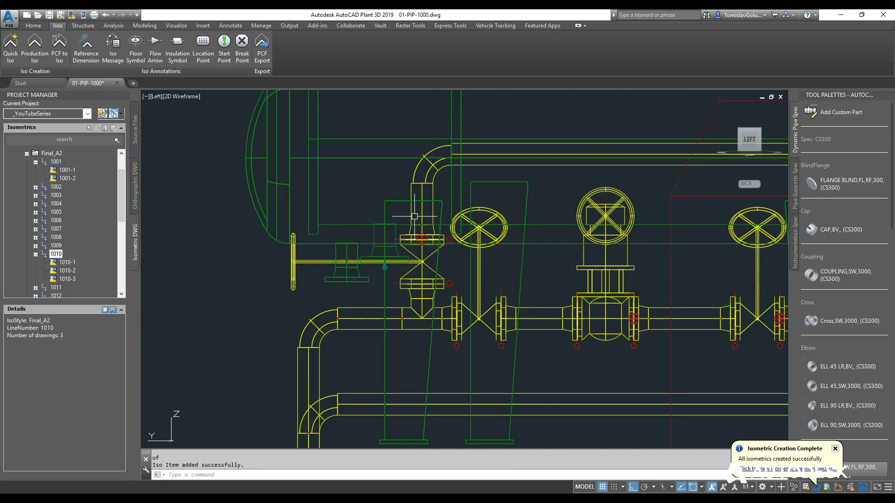
- Add another node-snapped break point at a valve node, then orbit into 3D
{"action": "left_click", "coordinate": [242, 44]}
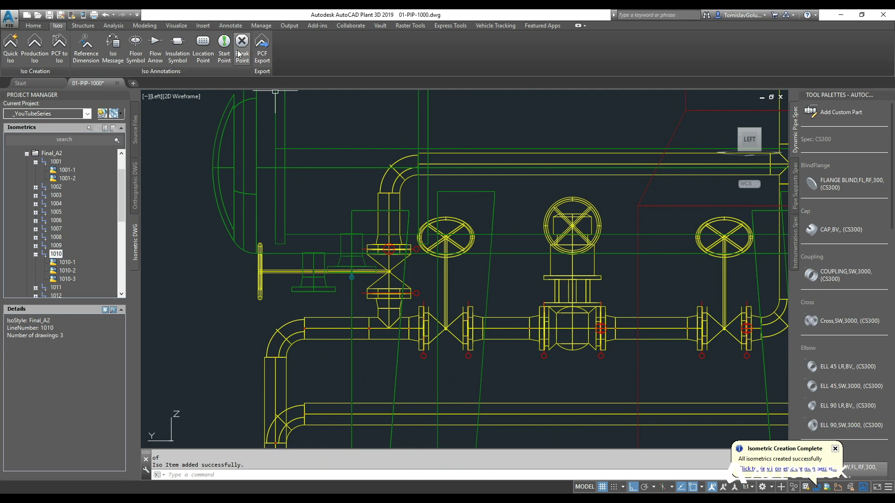
{"action": "scroll", "coordinate": [487, 303], "scroll_direction": "up", "scroll_amount": 2}
{"action": "type", "text": "no"}
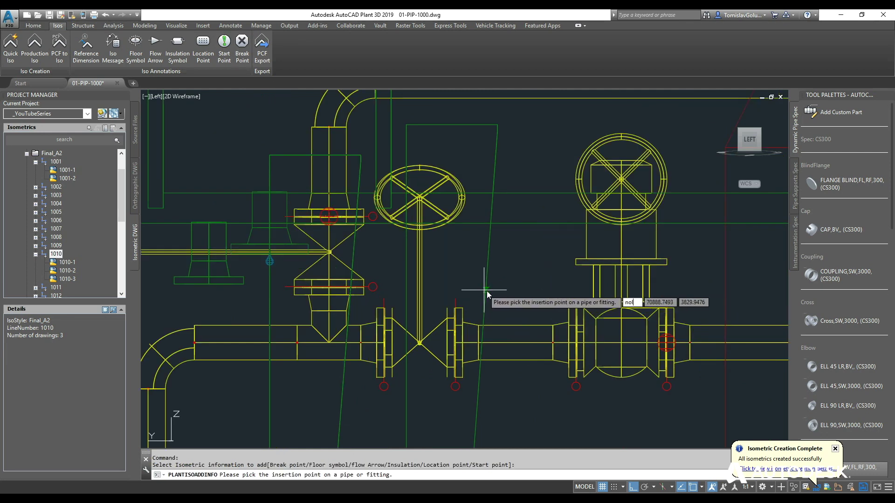
{"action": "type", "text": "de"}
{"action": "key", "text": "Return"}
{"action": "scroll", "coordinate": [466, 277], "scroll_direction": "up", "scroll_amount": 4}
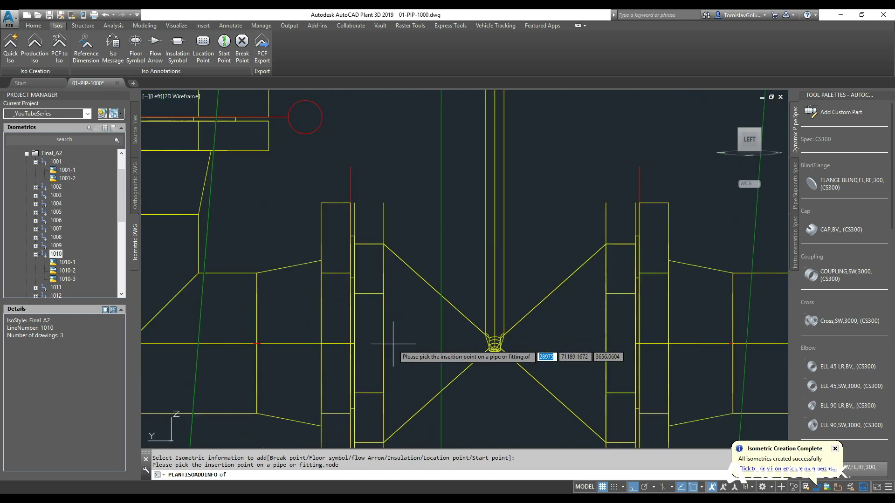
{"action": "left_click", "coordinate": [325, 344]}
{"action": "scroll", "coordinate": [428, 302], "scroll_direction": "down", "scroll_amount": 8}
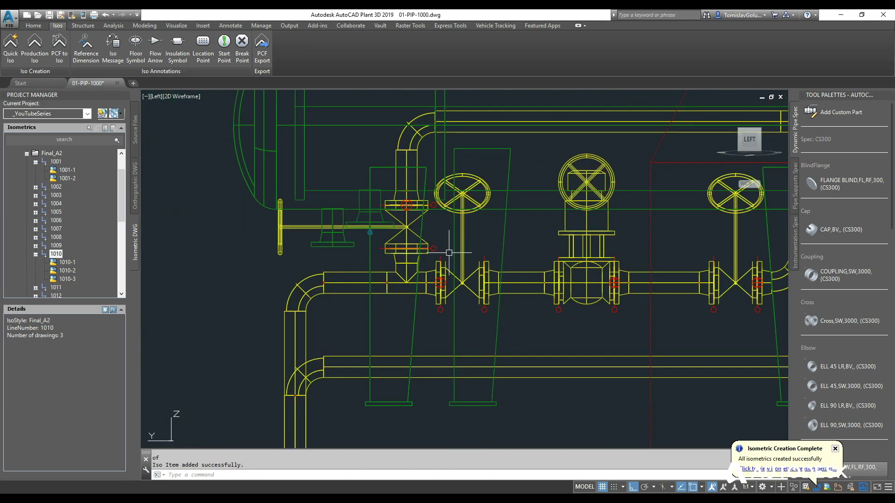
{"action": "scroll", "coordinate": [530, 304], "scroll_direction": "down", "scroll_amount": 2}
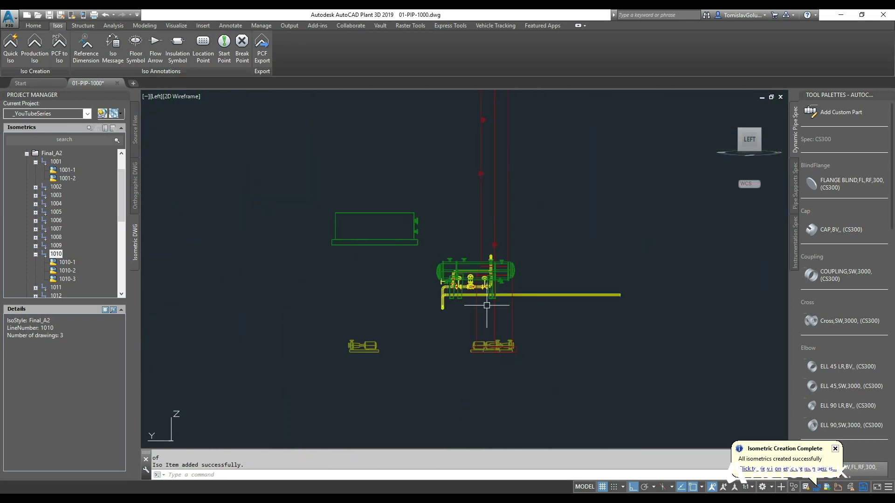
{"action": "middle_click_drag", "start_coordinate": [485, 305], "coordinate": [449, 353], "text": "shift"}
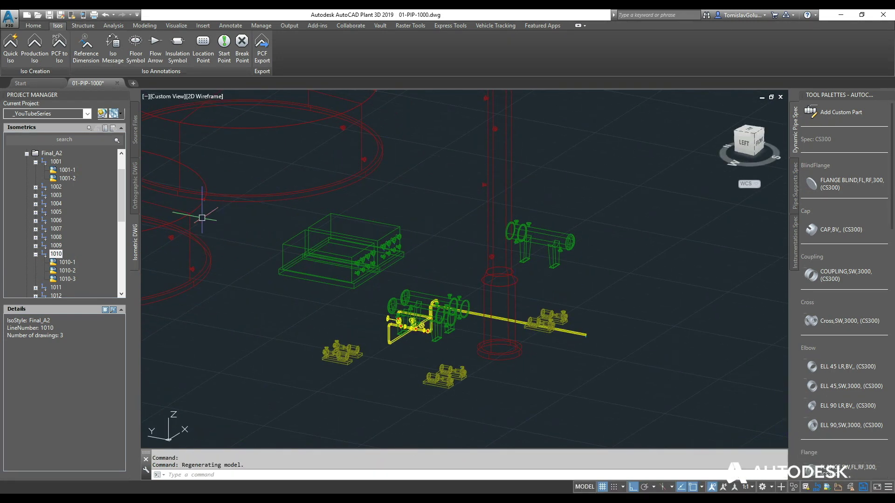
- Recreate line 1010's Final_A2 production isometrics and open 1010-1.dwg
{"action": "left_click", "coordinate": [35, 47]}
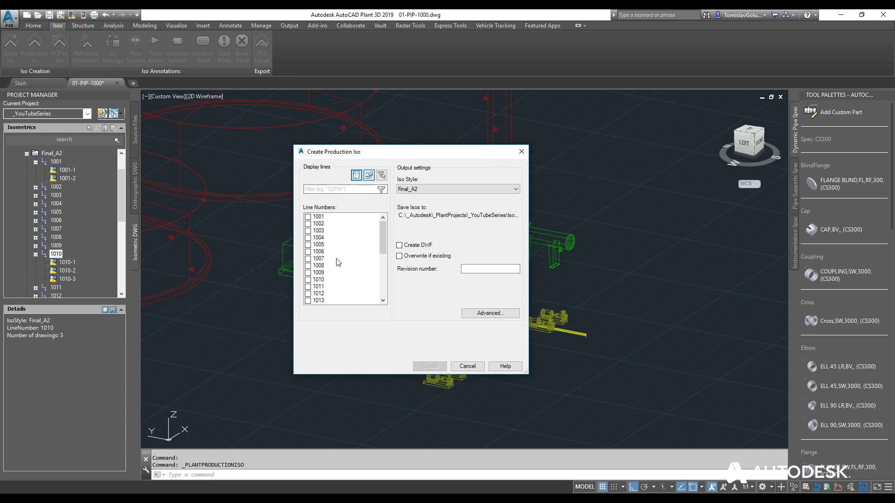
{"action": "left_click", "coordinate": [308, 280]}
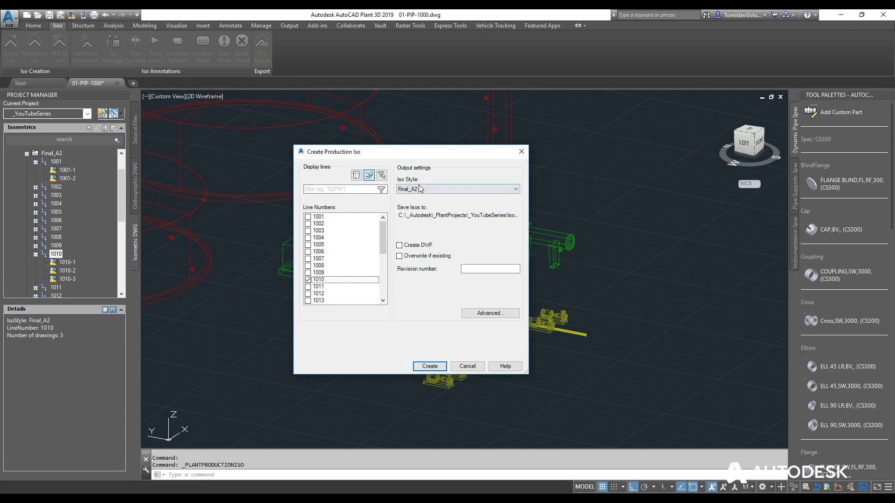
{"action": "left_click", "coordinate": [430, 365]}
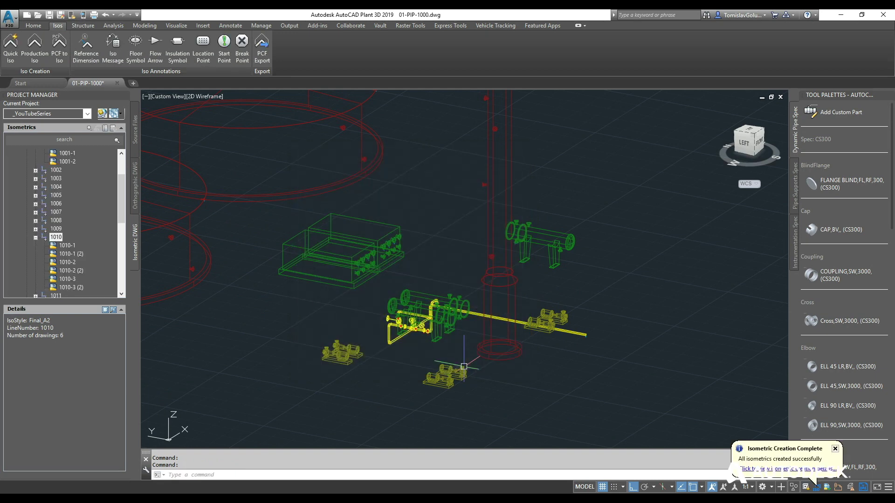
{"action": "double_click", "coordinate": [68, 245]}
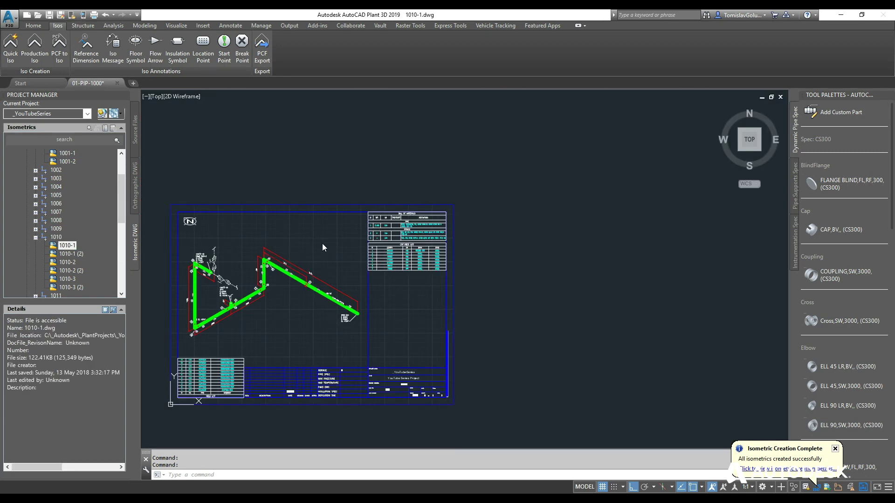
- Open the 1010-2 isometric sheet
{"action": "scroll", "coordinate": [239, 261], "scroll_direction": "up", "scroll_amount": 4}
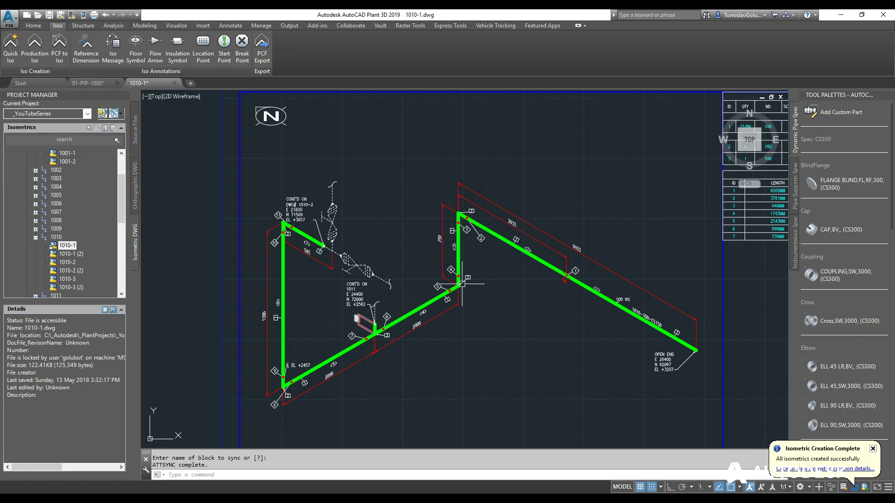
{"action": "double_click", "coordinate": [73, 263]}
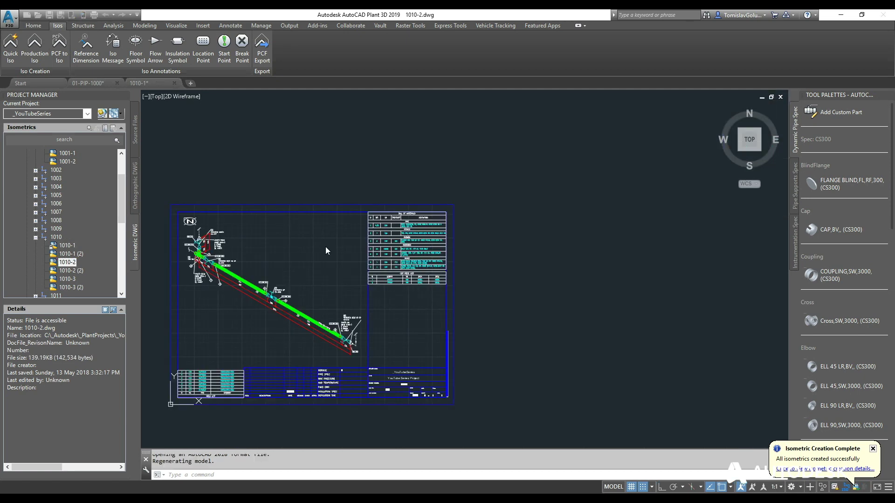
{"action": "scroll", "coordinate": [298, 247], "scroll_direction": "up", "scroll_amount": 3}
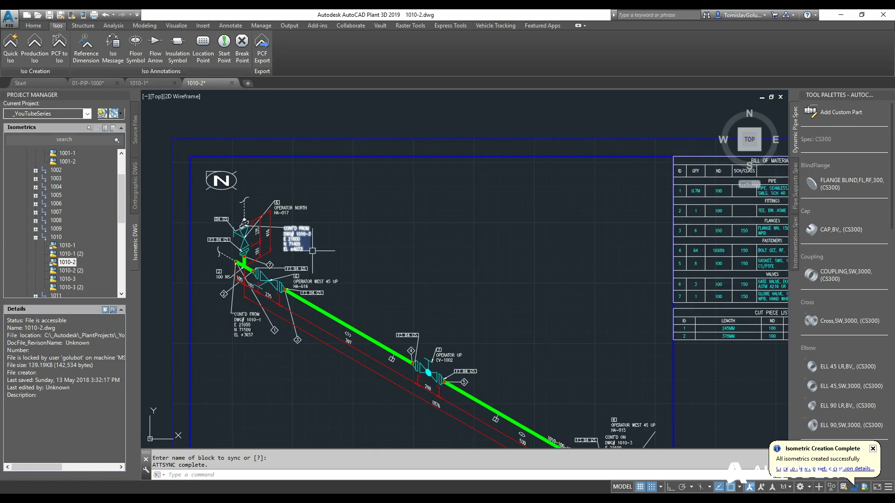
{"action": "scroll", "coordinate": [391, 269], "scroll_direction": "down", "scroll_amount": 2}
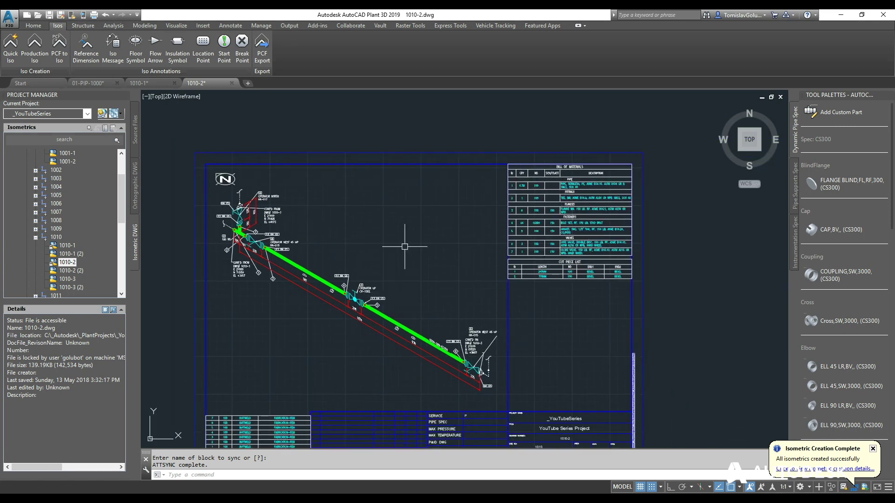
- Open the 1010-3 isometric sheet and zoom and pan to review its piping and annotations
{"action": "double_click", "coordinate": [68, 278]}
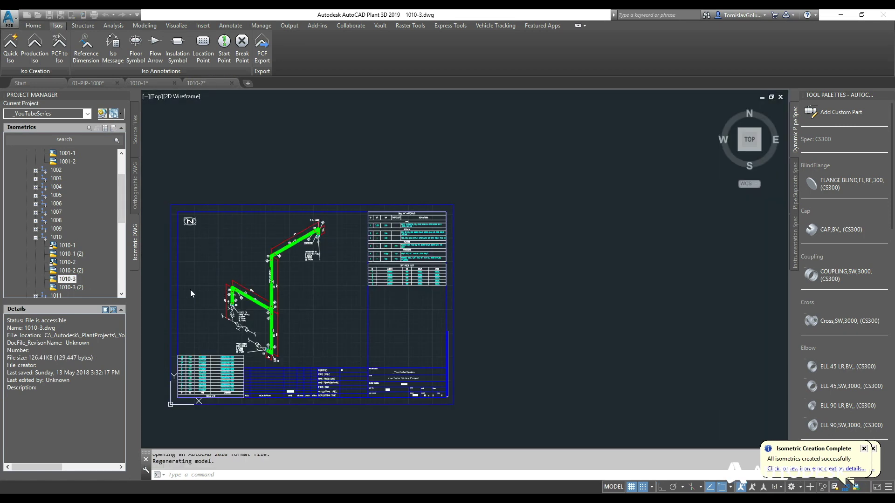
{"action": "scroll", "coordinate": [195, 304], "scroll_direction": "up", "scroll_amount": 3}
{"action": "scroll", "coordinate": [251, 274], "scroll_direction": "down", "scroll_amount": 2}
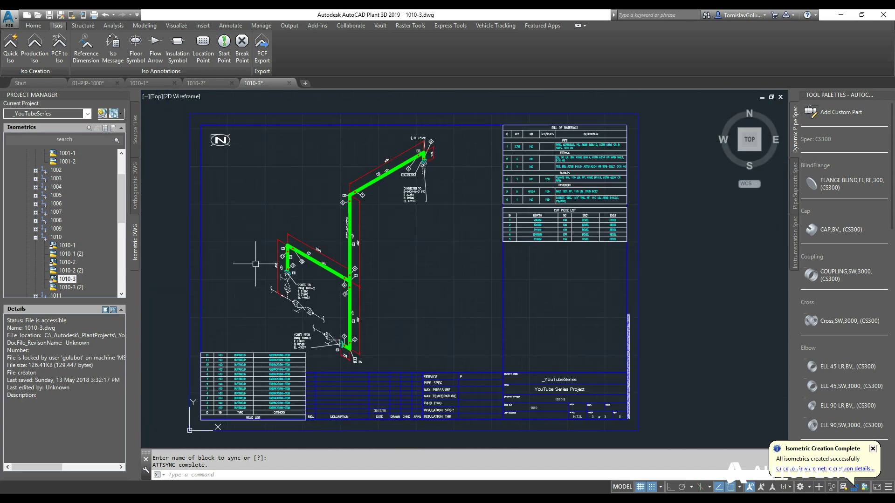
{"action": "scroll", "coordinate": [245, 277], "scroll_direction": "up", "scroll_amount": 2}
{"action": "middle_click_drag", "start_coordinate": [442, 177], "coordinate": [438, 192]}
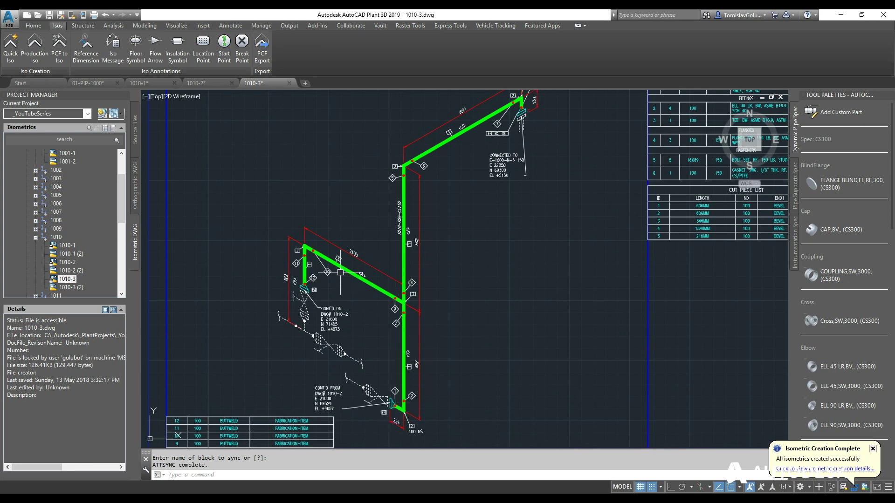
{"action": "mouse_move", "coordinate": [311, 283]}
{"action": "scroll", "coordinate": [483, 272], "scroll_direction": "down", "scroll_amount": 3}
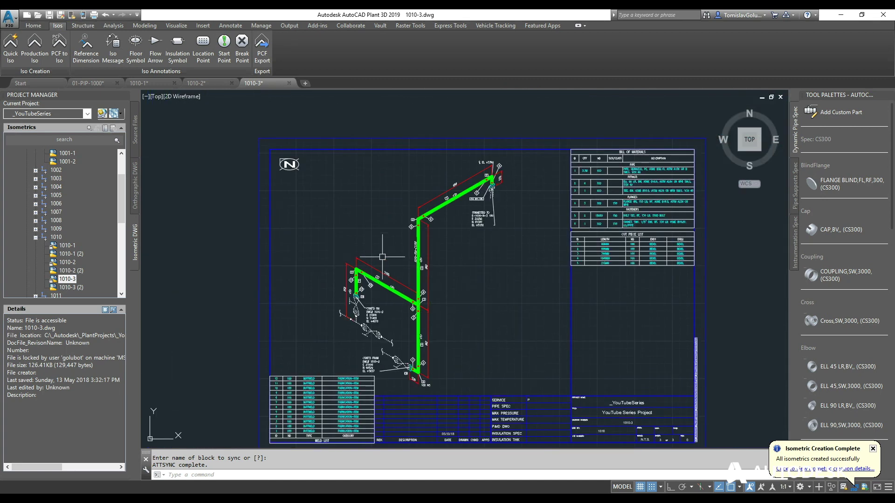
- Close the 1010-3, 1010-2 and 1010-1 drawings and dismiss the creation-complete notification
{"action": "left_click", "coordinate": [288, 83]}
{"action": "left_click", "coordinate": [472, 278]}
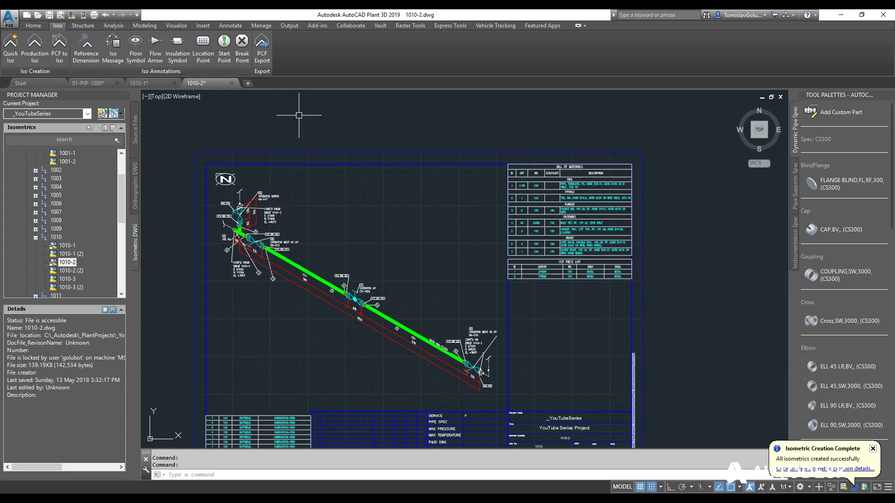
{"action": "left_click", "coordinate": [233, 83]}
{"action": "left_click", "coordinate": [480, 278]}
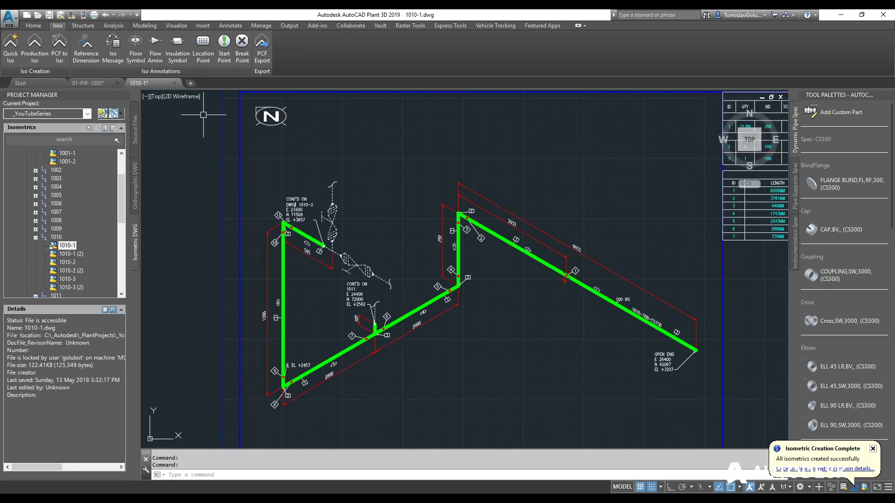
{"action": "left_click", "coordinate": [174, 83]}
{"action": "left_click", "coordinate": [480, 278]}
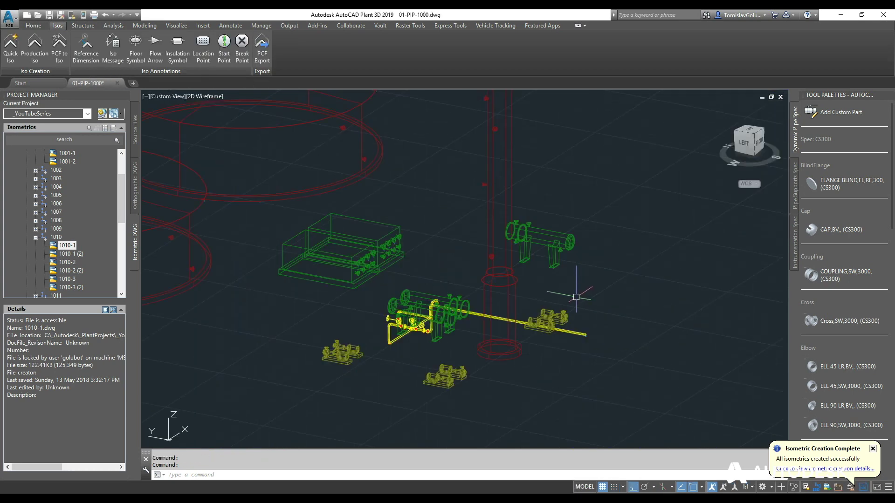
{"action": "left_click", "coordinate": [872, 449]}
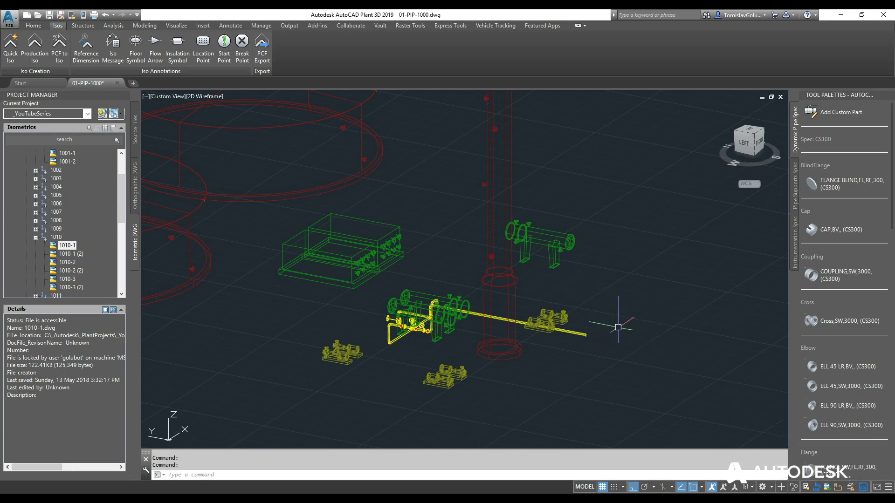
- Remove all six line 1010 isometric drawings from the project
{"action": "scroll", "coordinate": [422, 313], "scroll_direction": "up", "scroll_amount": 5}
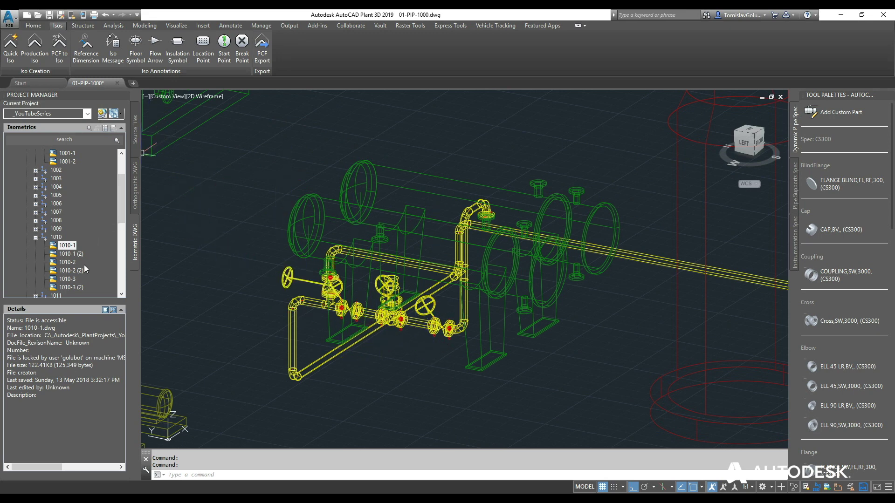
{"action": "left_click", "coordinate": [72, 287], "text": "shift"}
{"action": "right_click", "coordinate": [72, 272]}
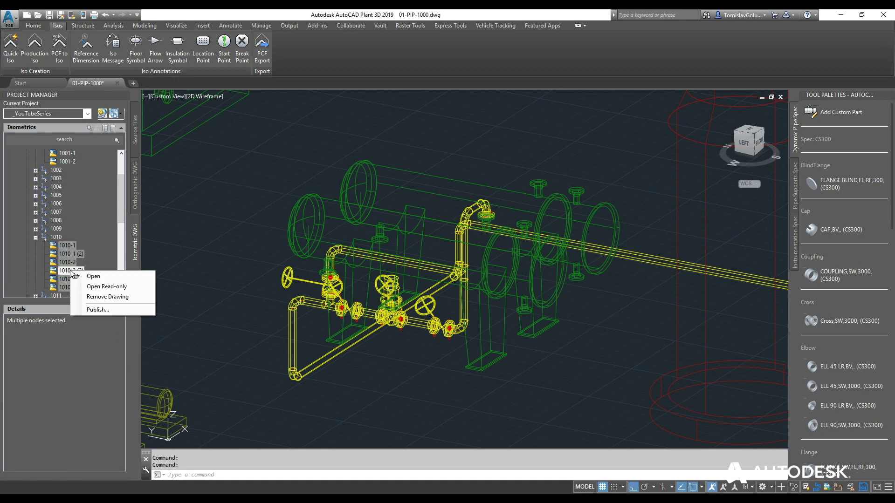
{"action": "left_click", "coordinate": [108, 297]}
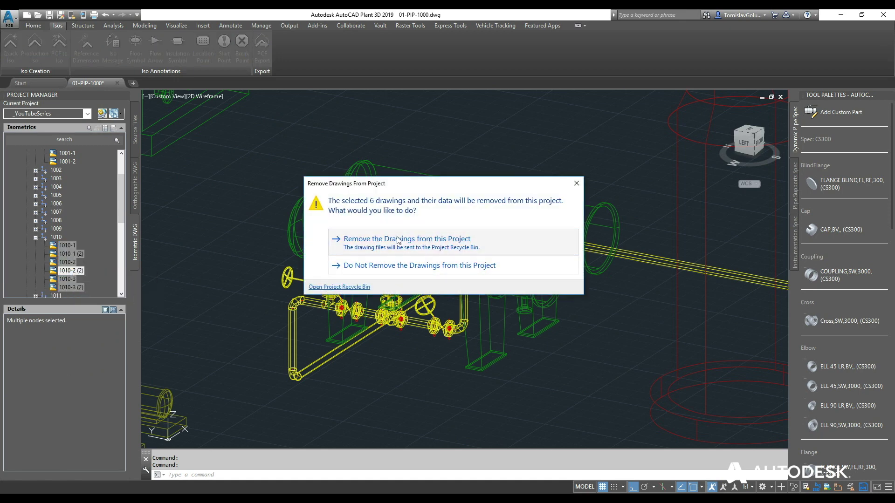
{"action": "left_click", "coordinate": [400, 243]}
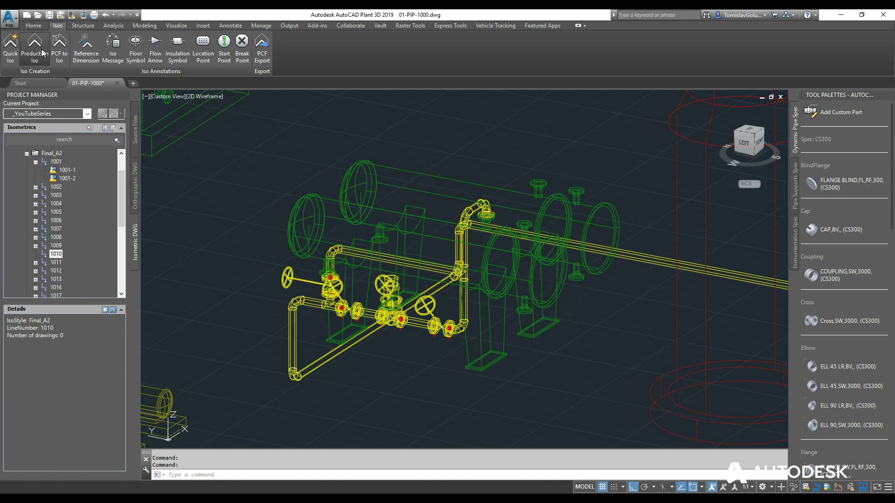
- Create production isometrics for line 1010 using the Final_A2 iso style
{"action": "left_click", "coordinate": [35, 44]}
{"action": "left_click", "coordinate": [316, 280]}
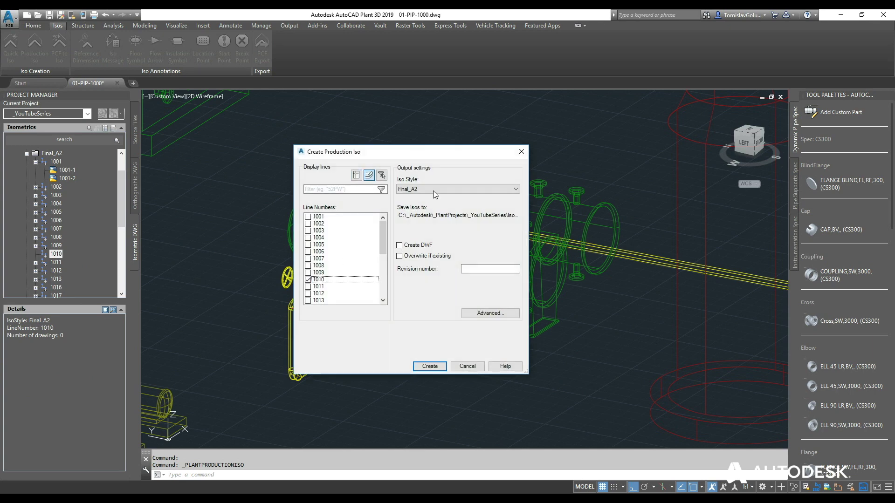
{"action": "left_click", "coordinate": [429, 367]}
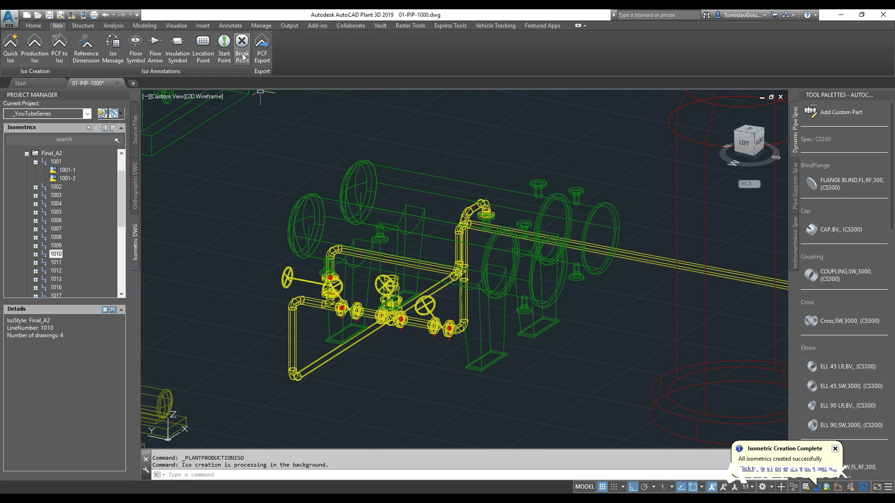
- Expand line 1010 in the project and open the 1010-1 isometric, centring its piping
{"action": "left_click", "coordinate": [35, 255]}
{"action": "double_click", "coordinate": [67, 263]}
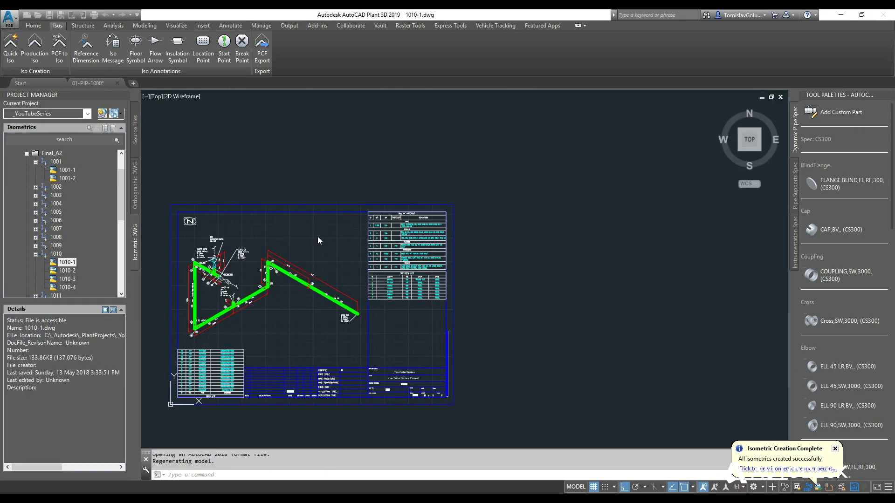
{"action": "scroll", "coordinate": [348, 257], "scroll_direction": "up", "scroll_amount": 5}
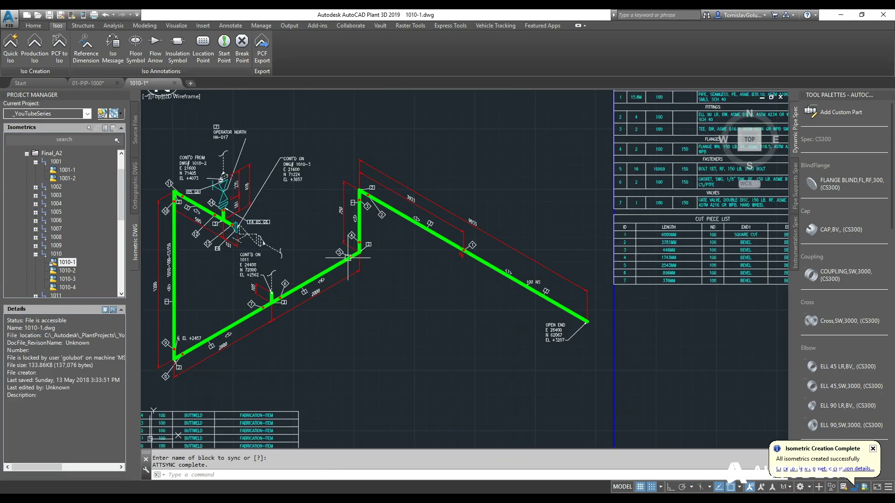
{"action": "middle_click_drag", "start_coordinate": [348, 258], "coordinate": [426, 268]}
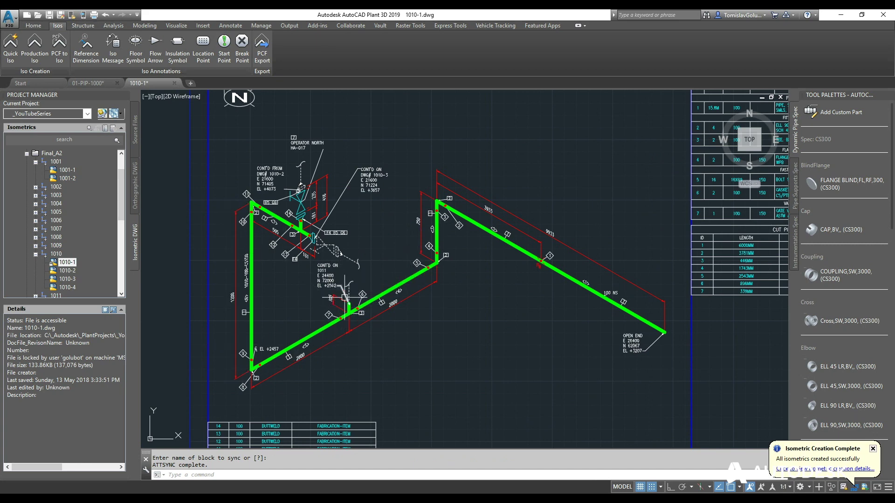
- Open the 1010-2 and 1010-3 isometric drawings for review
{"action": "left_click", "coordinate": [67, 270]}
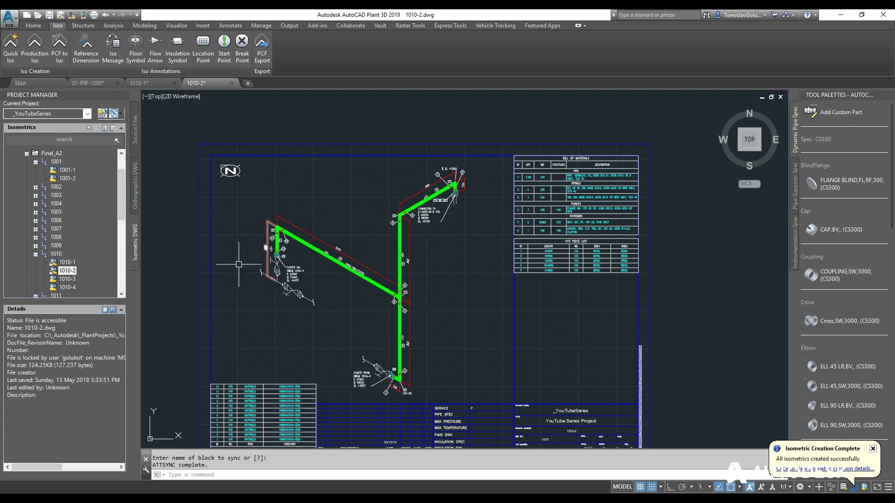
{"action": "double_click", "coordinate": [67, 279]}
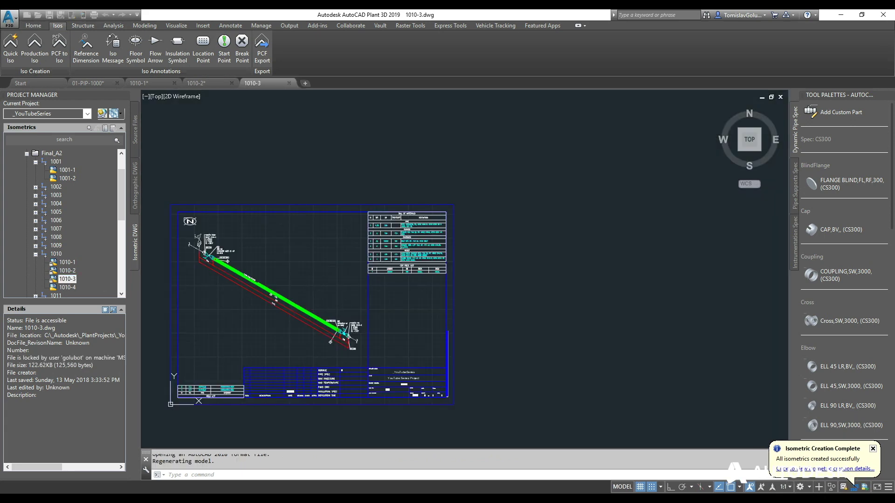
{"action": "scroll", "coordinate": [462, 261], "scroll_direction": "down", "scroll_amount": 2}
{"action": "scroll", "coordinate": [335, 253], "scroll_direction": "up", "scroll_amount": 4}
{"action": "scroll", "coordinate": [335, 254], "scroll_direction": "down", "scroll_amount": 2}
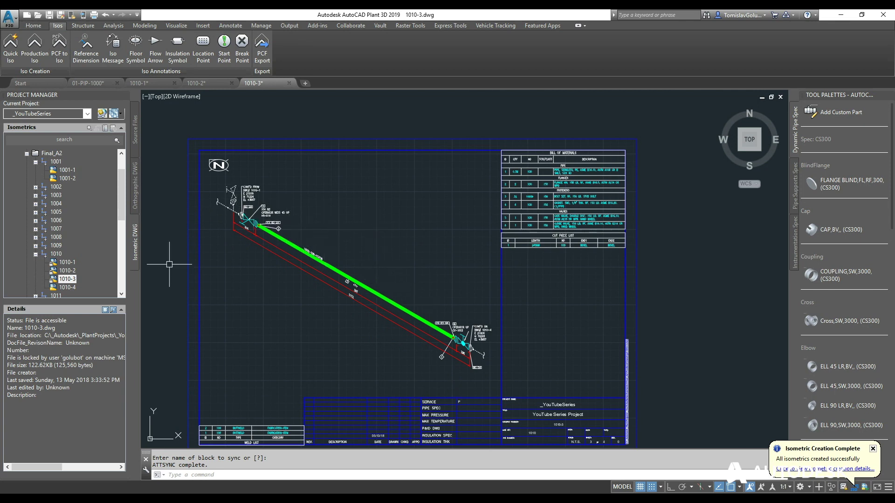
- Open the 1010-4 isometric and fit the whole sheet in view
{"action": "double_click", "coordinate": [68, 287]}
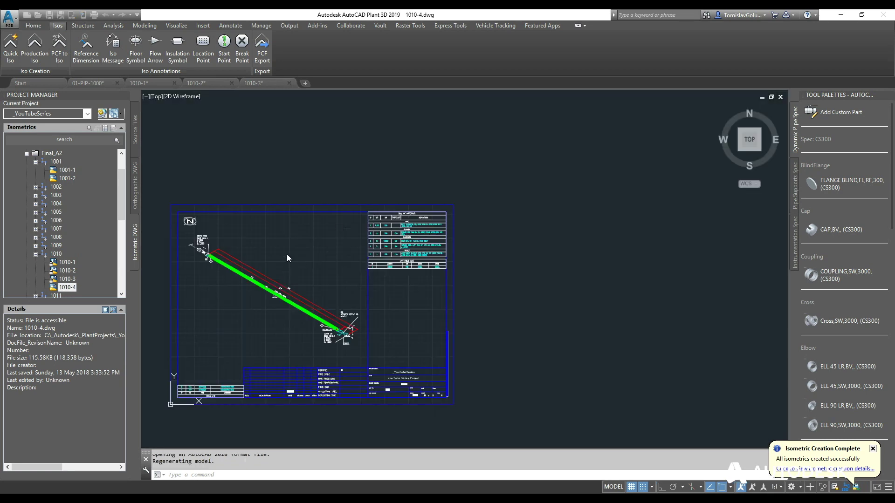
{"action": "scroll", "coordinate": [264, 246], "scroll_direction": "up", "scroll_amount": 5}
{"action": "scroll", "coordinate": [315, 236], "scroll_direction": "down", "scroll_amount": 2}
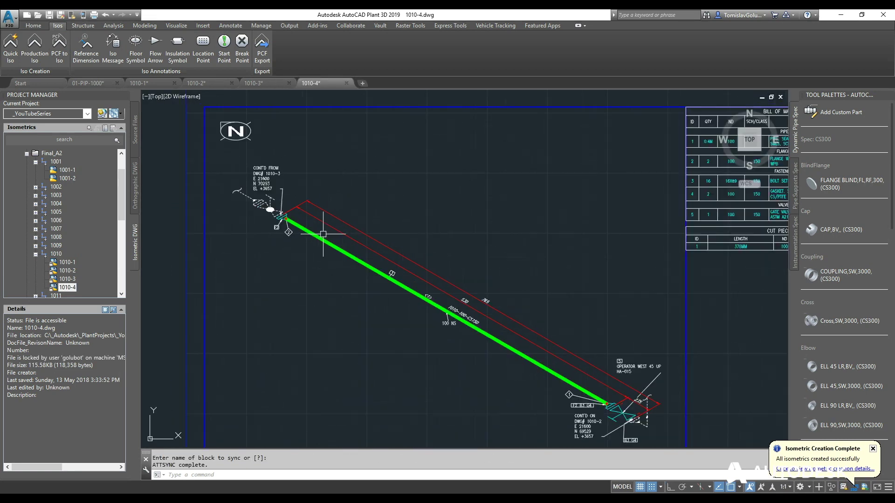
{"action": "middle_click_drag", "start_coordinate": [359, 254], "coordinate": [331, 226]}
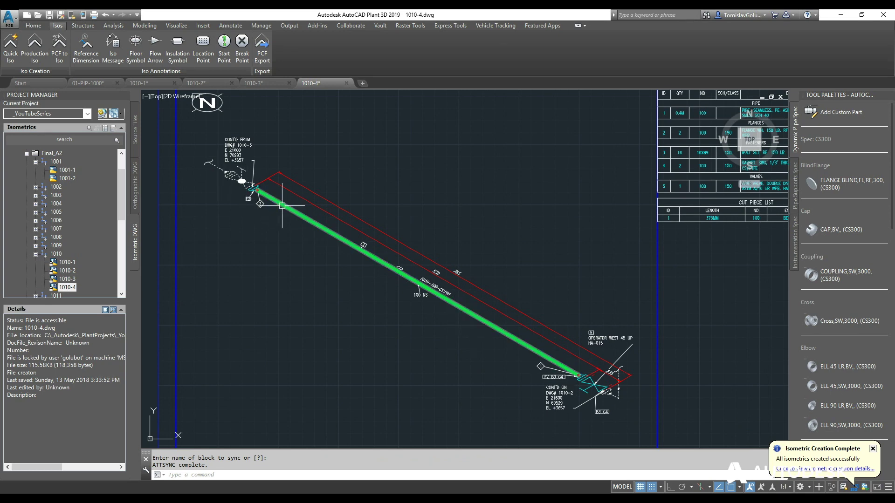
{"action": "middle_click_drag", "start_coordinate": [436, 330], "coordinate": [437, 329]}
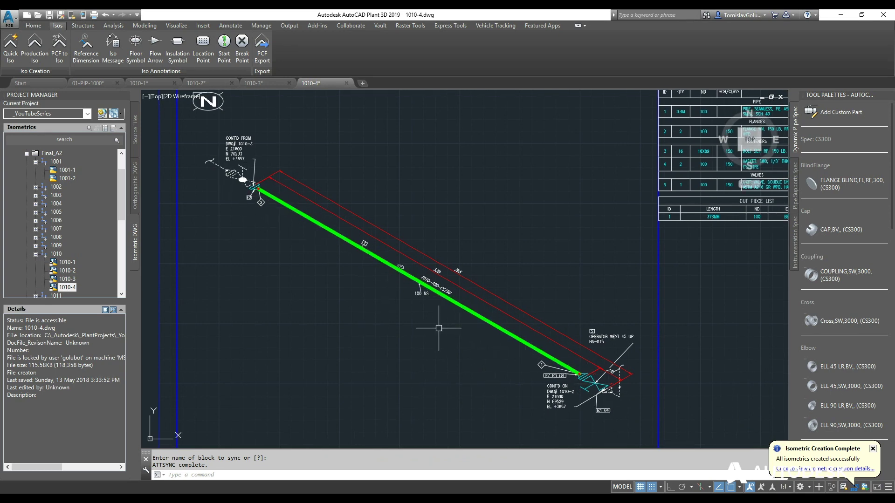
{"action": "middle_click", "coordinate": [439, 328]}
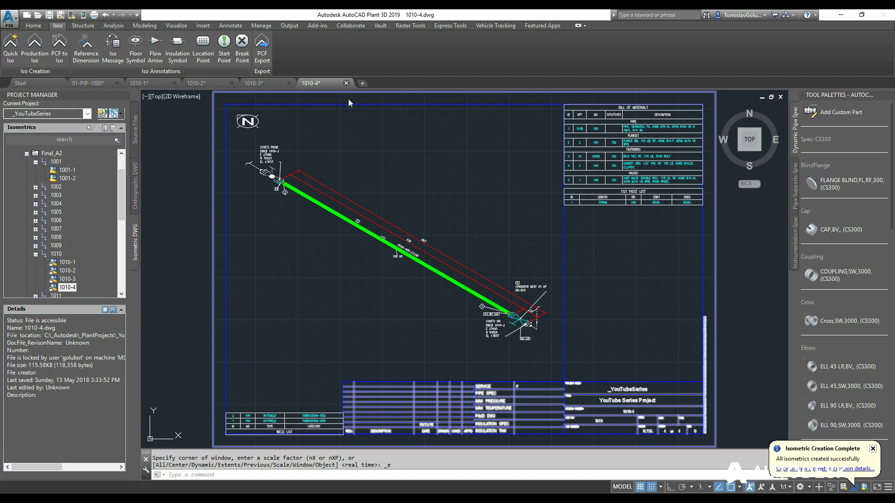
- Close the 1010-4, 1010-3, 1010-2 and 1010-1 drawings, answering each save-changes prompt
{"action": "left_click", "coordinate": [345, 83]}
{"action": "left_click", "coordinate": [440, 276]}
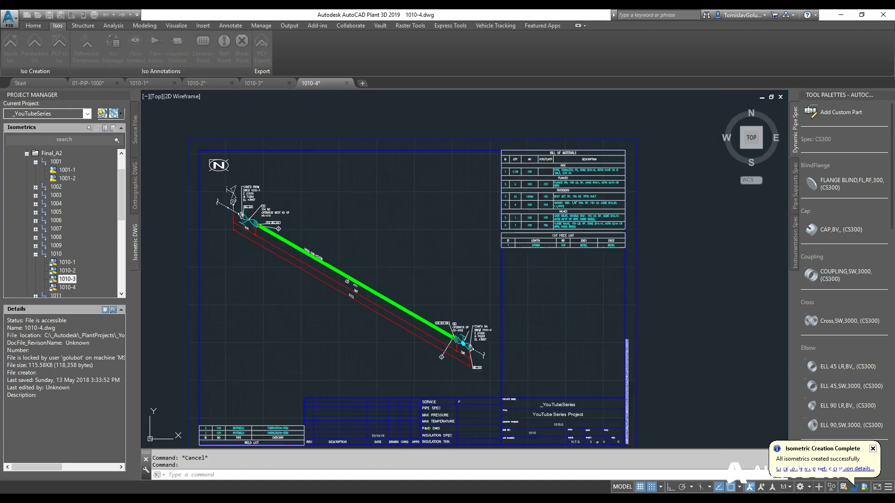
{"action": "left_click", "coordinate": [289, 83]}
{"action": "left_click", "coordinate": [441, 276]}
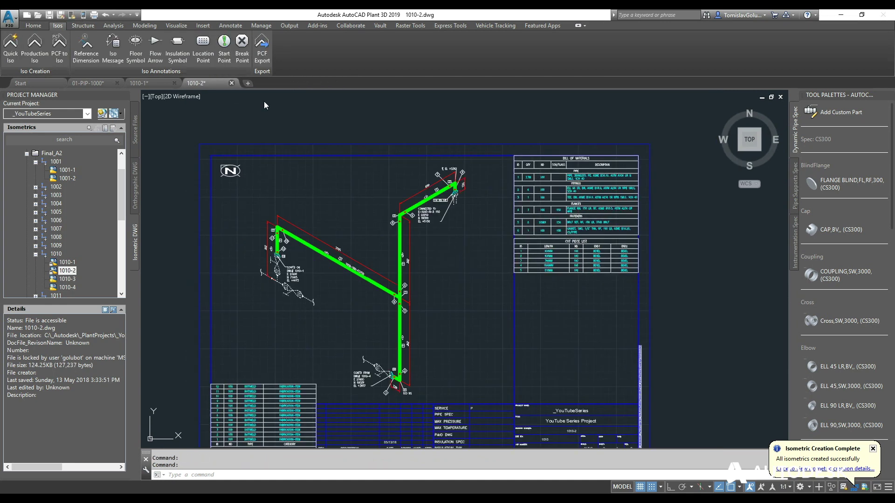
{"action": "left_click", "coordinate": [232, 83]}
{"action": "left_click", "coordinate": [441, 277]}
{"action": "left_click", "coordinate": [175, 82]}
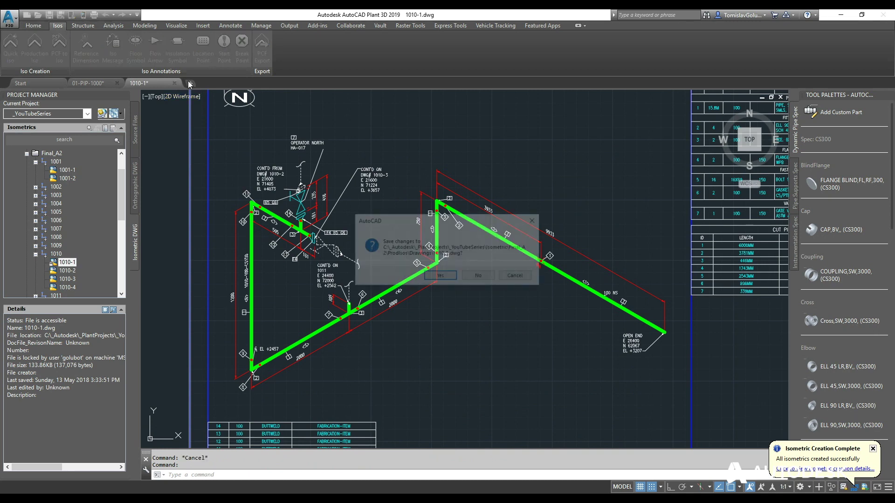
{"action": "left_click", "coordinate": [441, 277]}
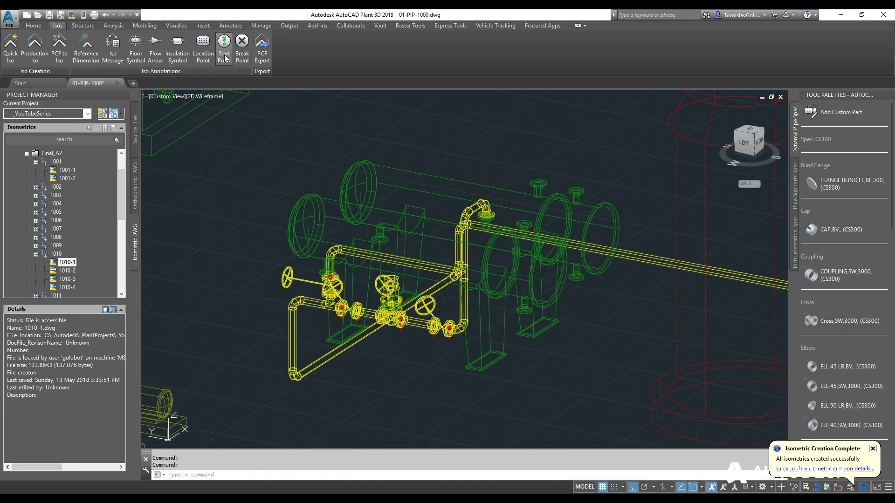
- Export line 1010 as a PCF file with the Desktop as output folder
{"action": "middle_click", "coordinate": [279, 183]}
{"action": "scroll", "coordinate": [439, 297], "scroll_direction": "up", "scroll_amount": 6}
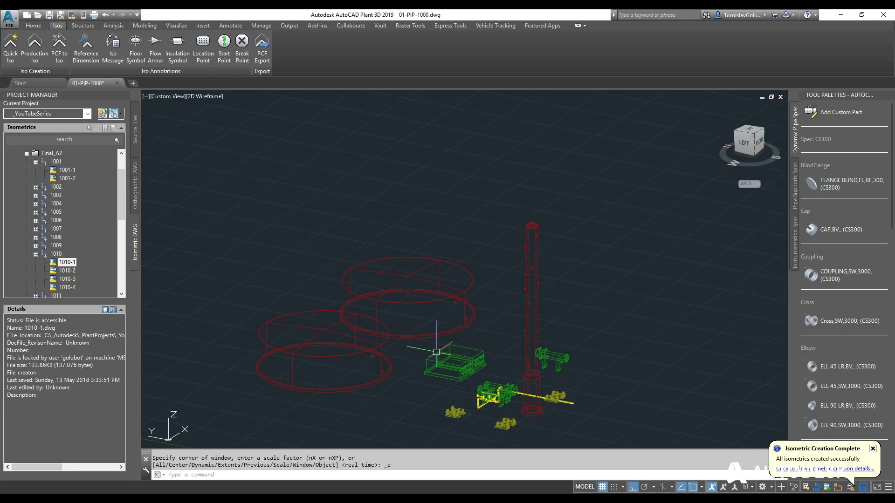
{"action": "middle_click_drag", "start_coordinate": [439, 297], "coordinate": [409, 277]}
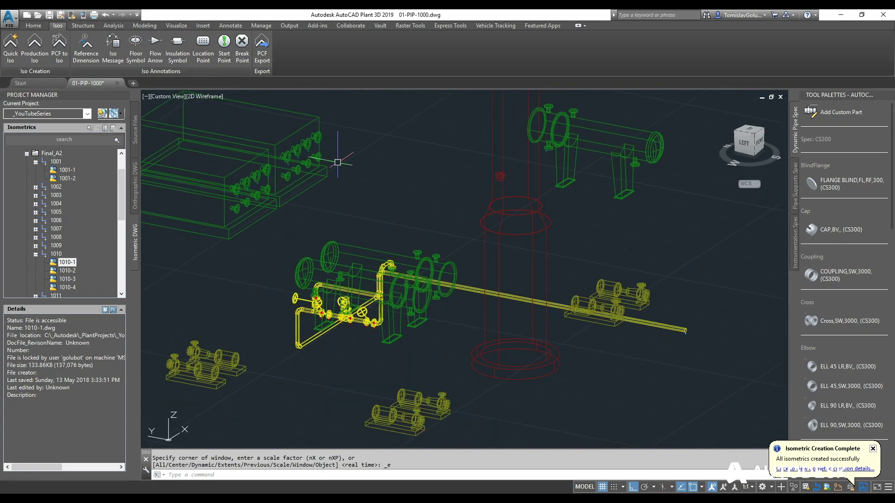
{"action": "left_click", "coordinate": [263, 51]}
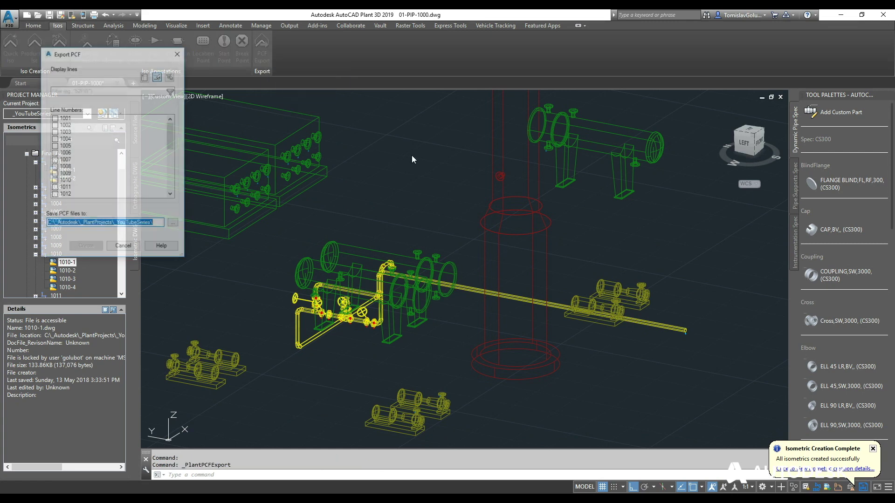
{"action": "left_click", "coordinate": [55, 181]}
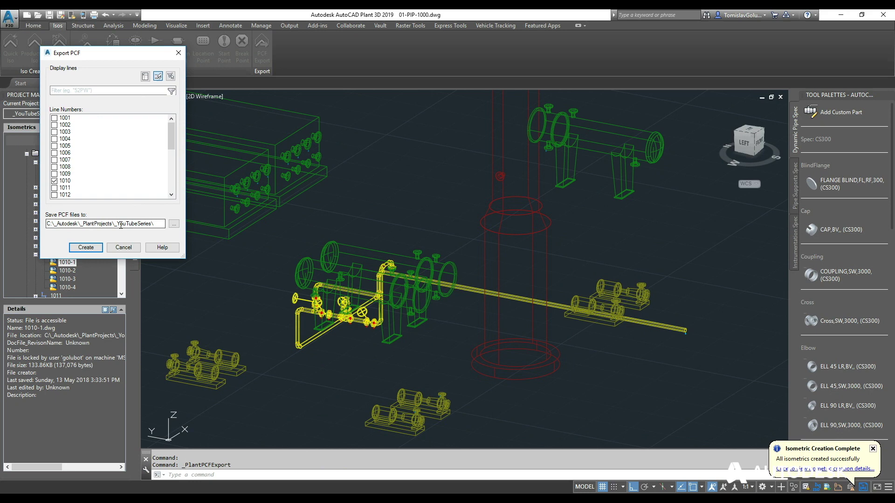
{"action": "left_click", "coordinate": [173, 224]}
{"action": "left_click", "coordinate": [32, 163]}
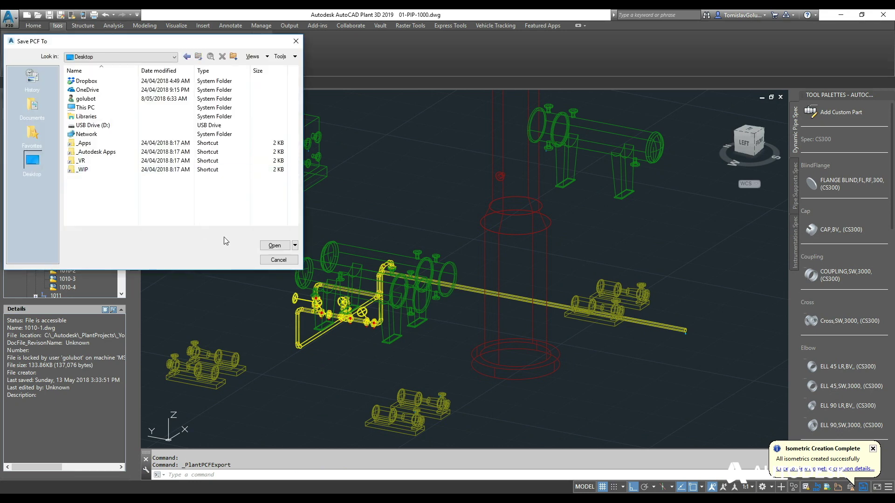
{"action": "left_click", "coordinate": [262, 243]}
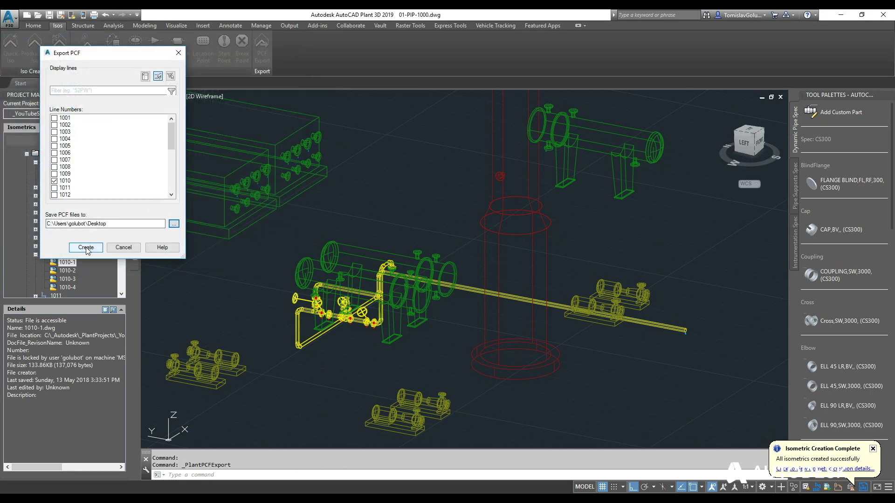
{"action": "left_click", "coordinate": [86, 248]}
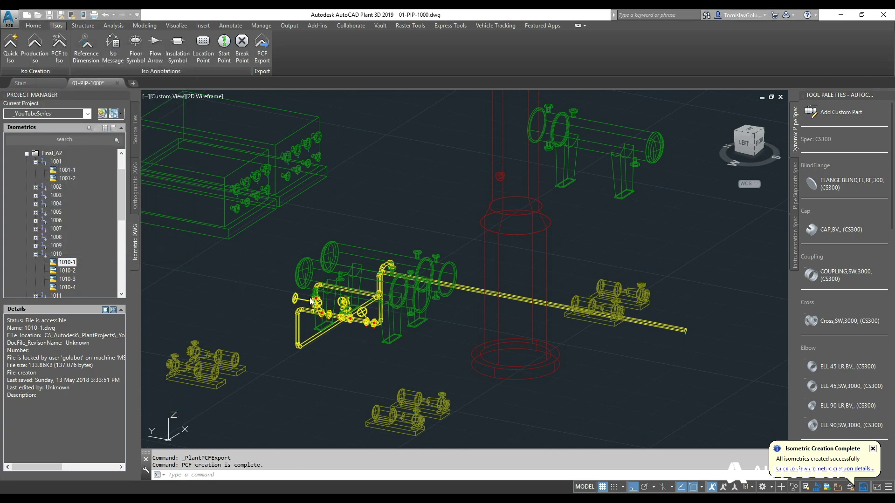
- Open 1010.pcf from the Desktop folder with Edit with Notepad++
{"action": "key", "text": "super+e"}
{"action": "left_click", "coordinate": [55, 114]}
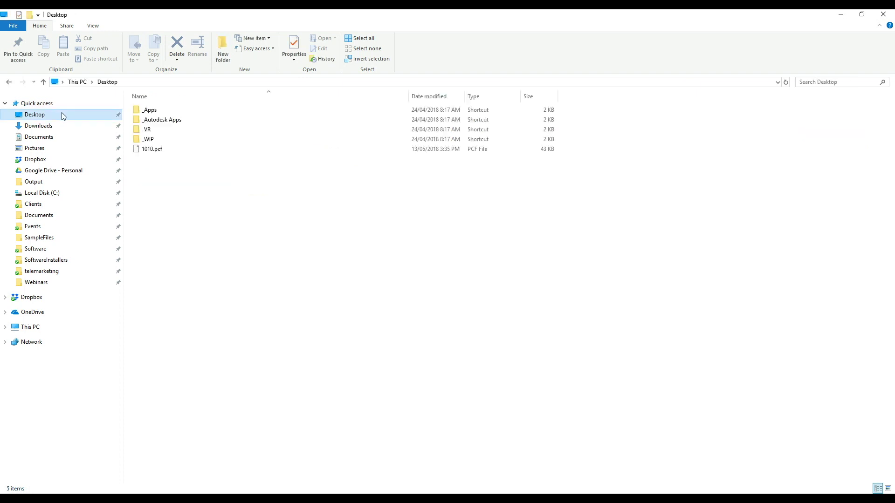
{"action": "right_click", "coordinate": [170, 152]}
{"action": "left_click", "coordinate": [195, 169]}
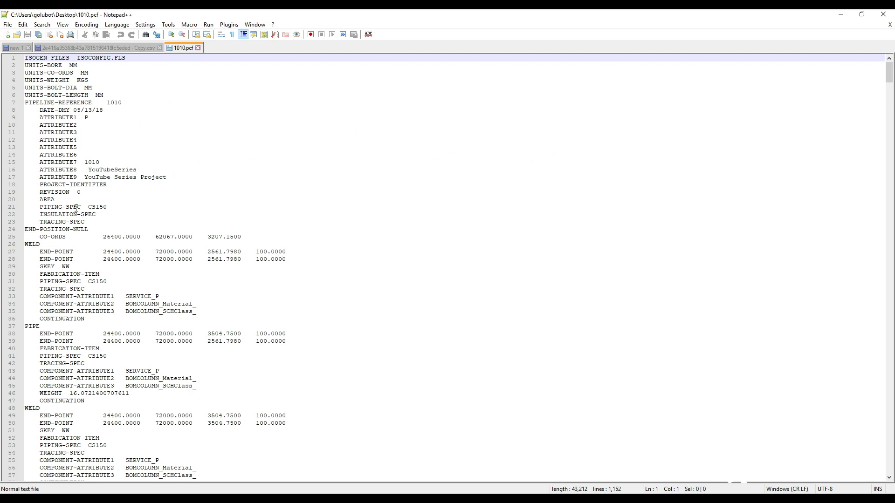
- Highlight the WELD entries in 1010.pcf and review the PIPE block and line 48 weld
{"action": "scroll", "coordinate": [51, 245], "scroll_direction": "down", "scroll_amount": 3}
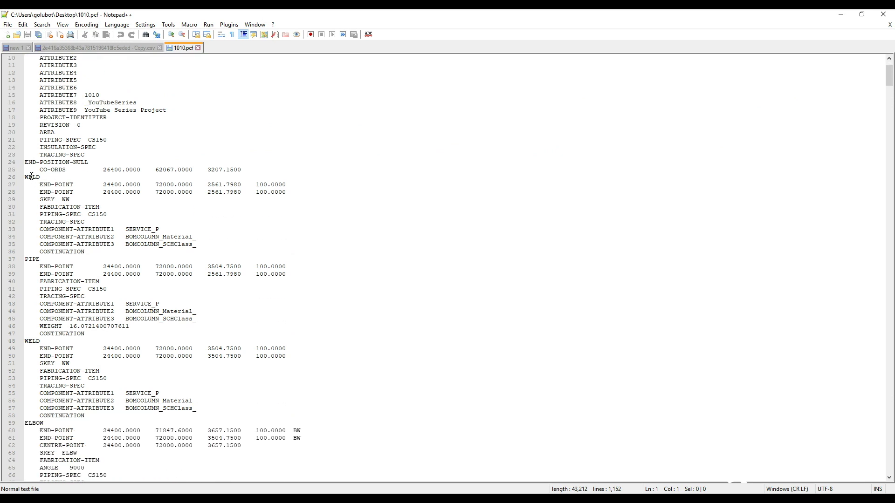
{"action": "double_click", "coordinate": [31, 177]}
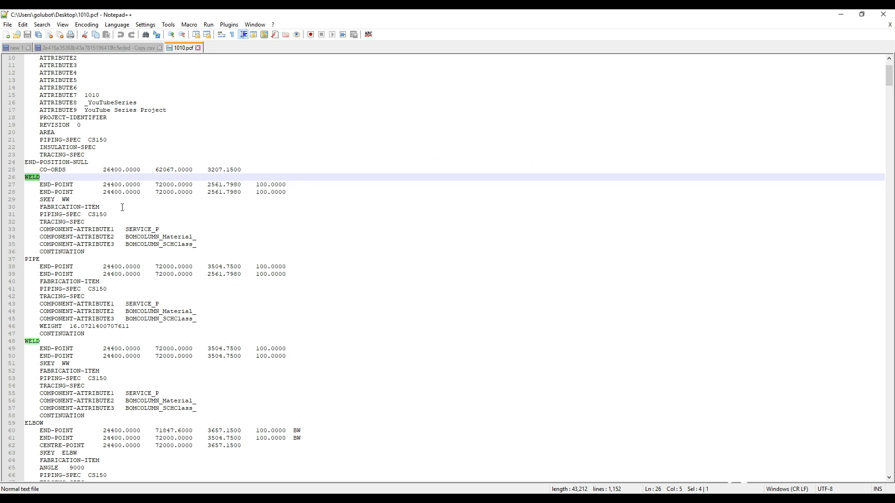
{"action": "left_click", "coordinate": [31, 258]}
{"action": "double_click", "coordinate": [32, 341]}
{"action": "scroll", "coordinate": [207, 305], "scroll_direction": "down", "scroll_amount": 1}
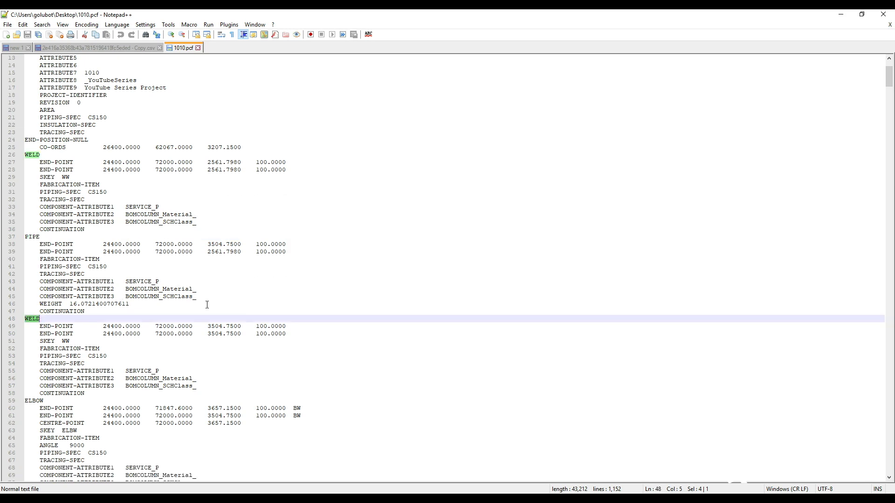
{"action": "scroll", "coordinate": [207, 305], "scroll_direction": "down", "scroll_amount": 4}
- Review the ELBOW block, highlight END keywords, and locate the equipment connection reference line
{"action": "left_click", "coordinate": [42, 318]}
{"action": "scroll", "coordinate": [40, 313], "scroll_direction": "down", "scroll_amount": 5}
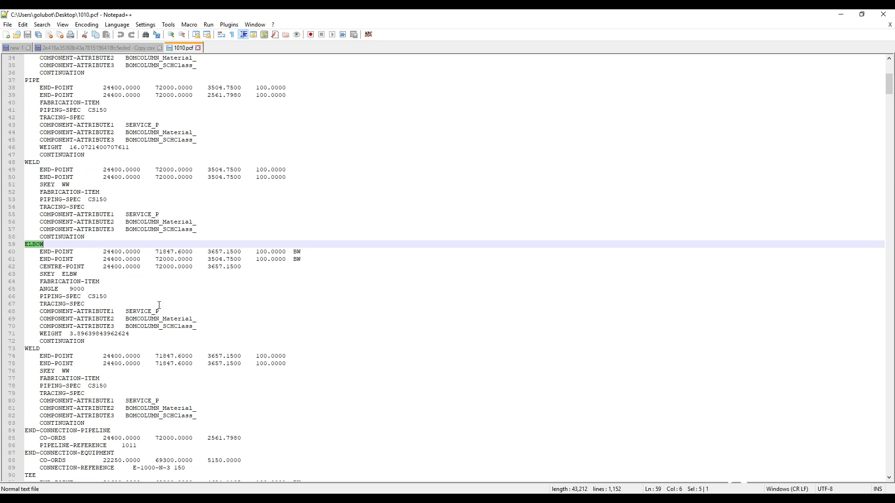
{"action": "double_click", "coordinate": [32, 303]}
{"action": "double_click", "coordinate": [30, 385]}
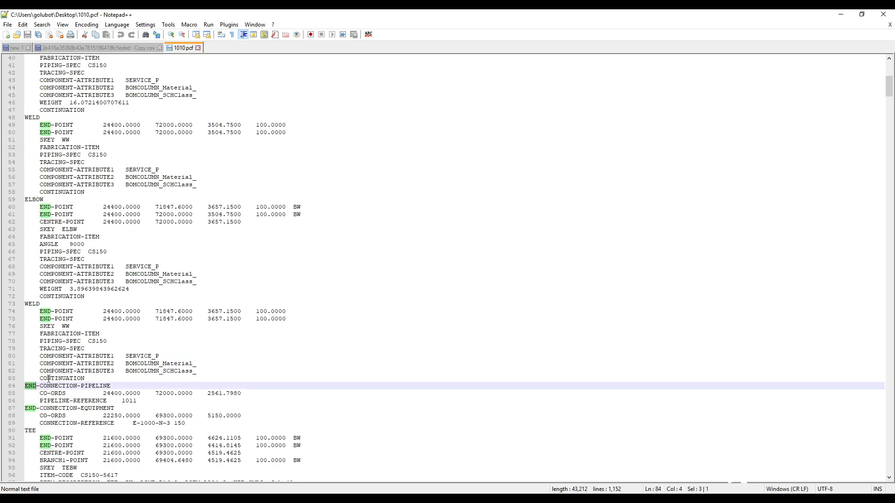
{"action": "scroll", "coordinate": [33, 386], "scroll_direction": "down", "scroll_amount": 4}
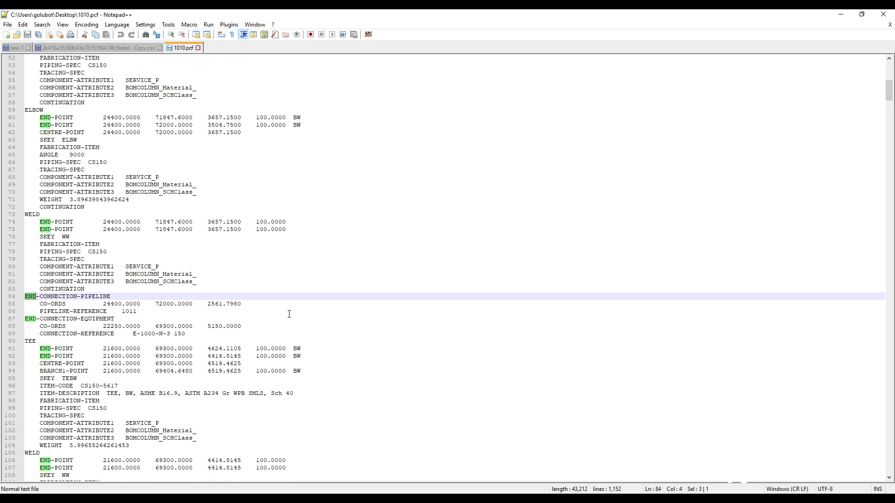
{"action": "left_click", "coordinate": [265, 320]}
{"action": "left_click", "coordinate": [265, 336]}
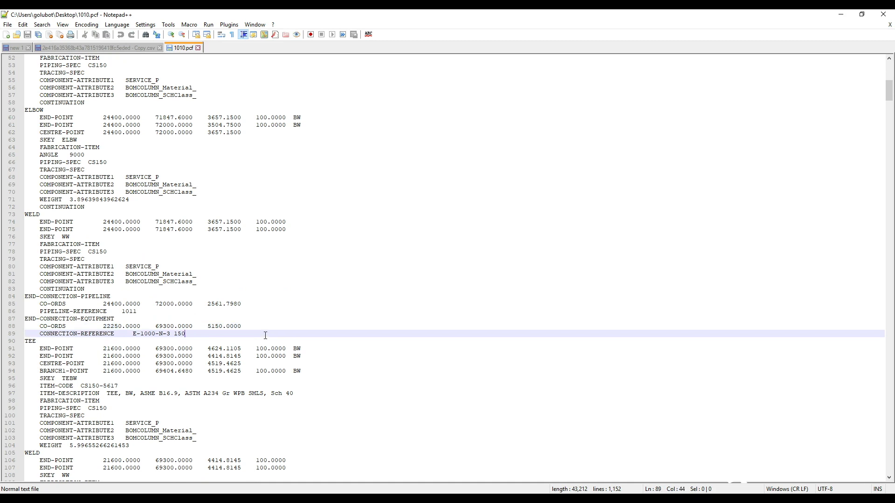
- Close 1010.pcf in Notepad++ and deselect the file in File Explorer
{"action": "left_click", "coordinate": [883, 14]}
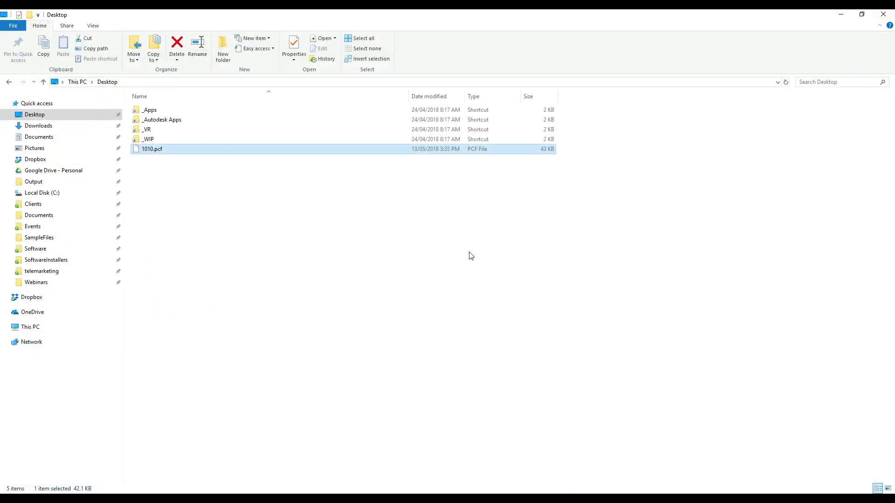
{"action": "left_click", "coordinate": [450, 269]}
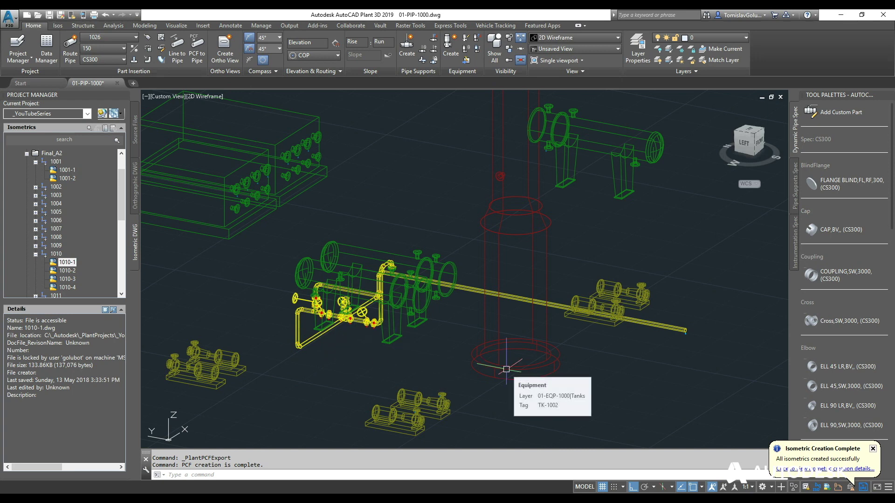
{"action": "scroll", "coordinate": [559, 361], "scroll_direction": "down", "scroll_amount": 4}
{"action": "middle_click_drag", "start_coordinate": [631, 384], "coordinate": [574, 266]}
{"action": "scroll", "coordinate": [543, 248], "scroll_direction": "up", "scroll_amount": 5}
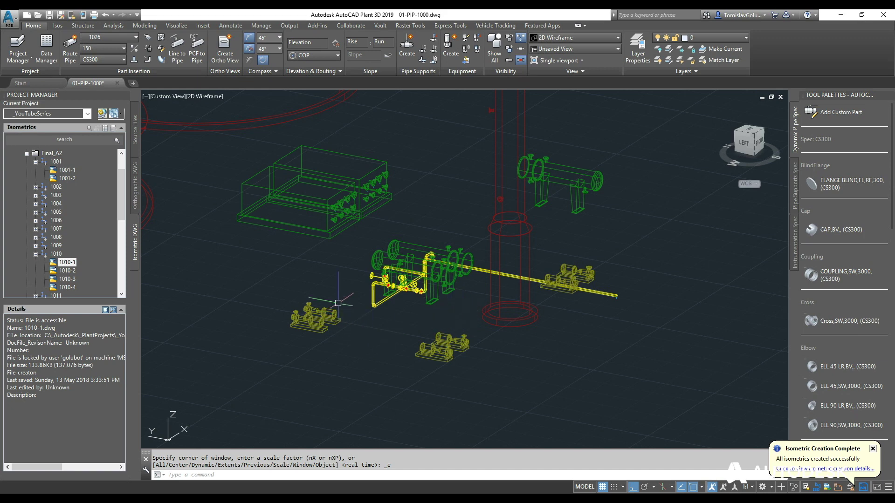
{"action": "scroll", "coordinate": [422, 319], "scroll_direction": "up", "scroll_amount": 3}
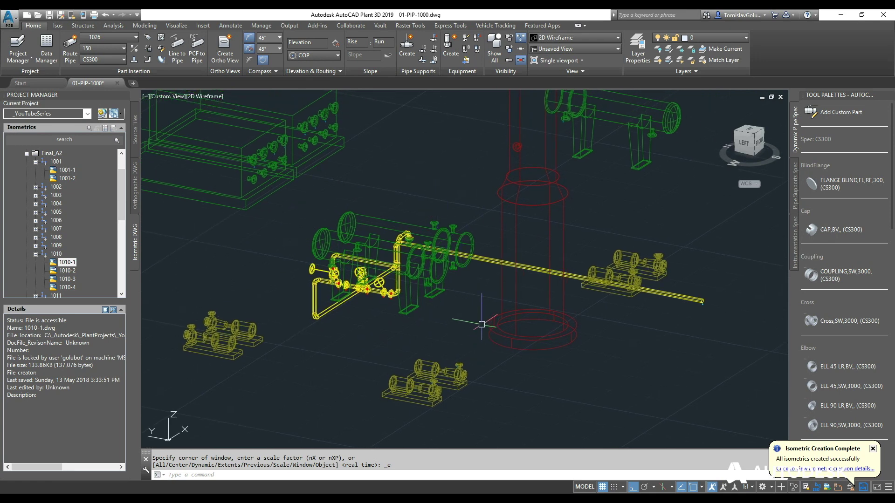
{"action": "middle_click_drag", "start_coordinate": [422, 323], "coordinate": [536, 337], "text": "shift"}
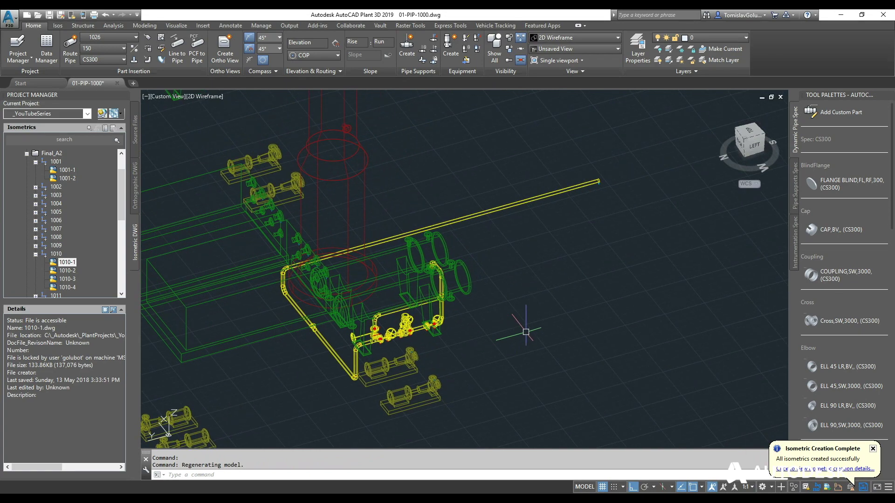
{"action": "middle_click_drag", "start_coordinate": [526, 332], "coordinate": [440, 290], "text": "shift"}
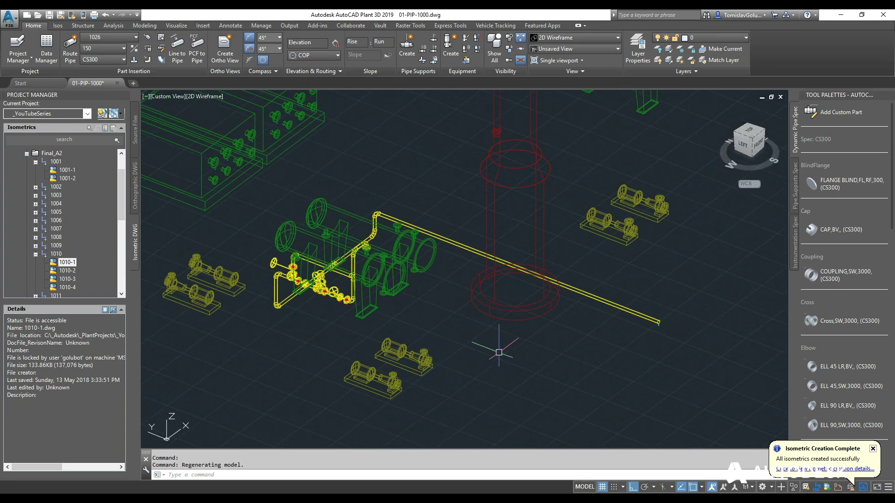